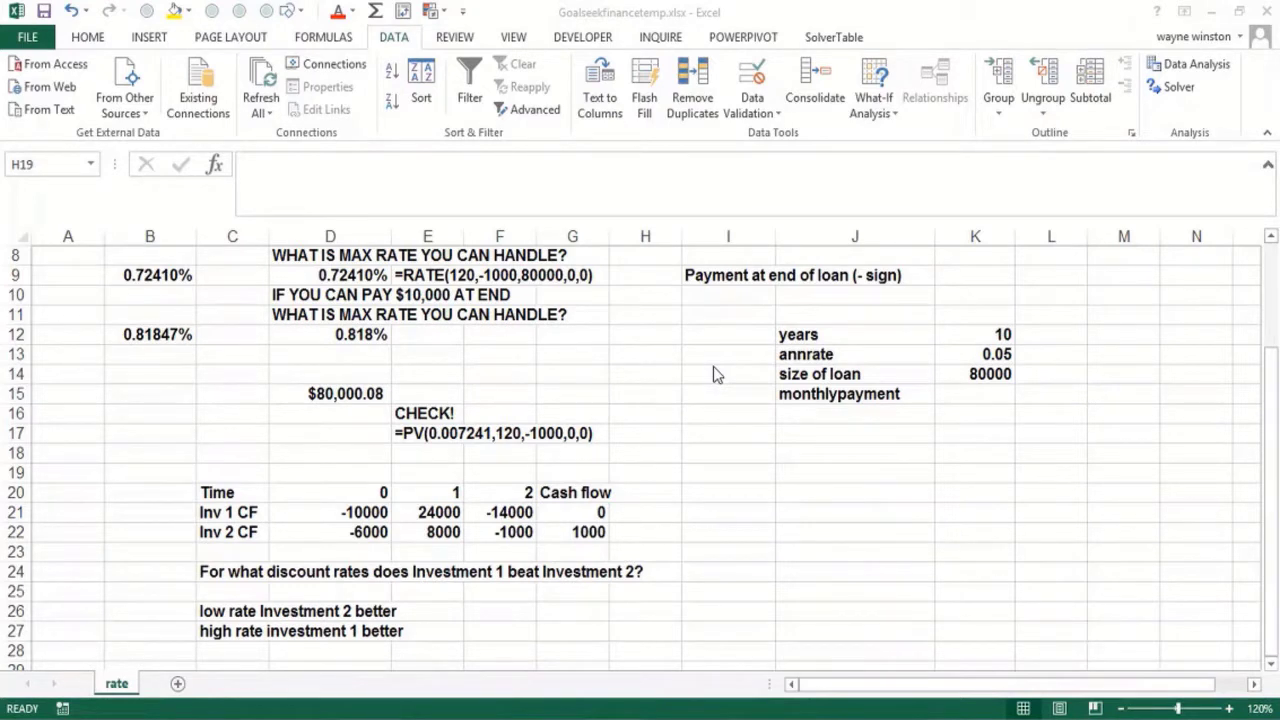
# Review the $80,000 loan problem text in column D and the years and annual rate inputs in column K
pyautogui.click(225, 400)
pyautogui.press('Up')
pyautogui.press('Up')
pyautogui.press('Up')
pyautogui.press('Up')
pyautogui.press('Up')
pyautogui.press('Up')
pyautogui.press('Up')
pyautogui.press('Up')
pyautogui.press('Up')
pyautogui.press('Up')
pyautogui.press('Up')
pyautogui.press('Up')
pyautogui.press('Up')
pyautogui.press('Up')
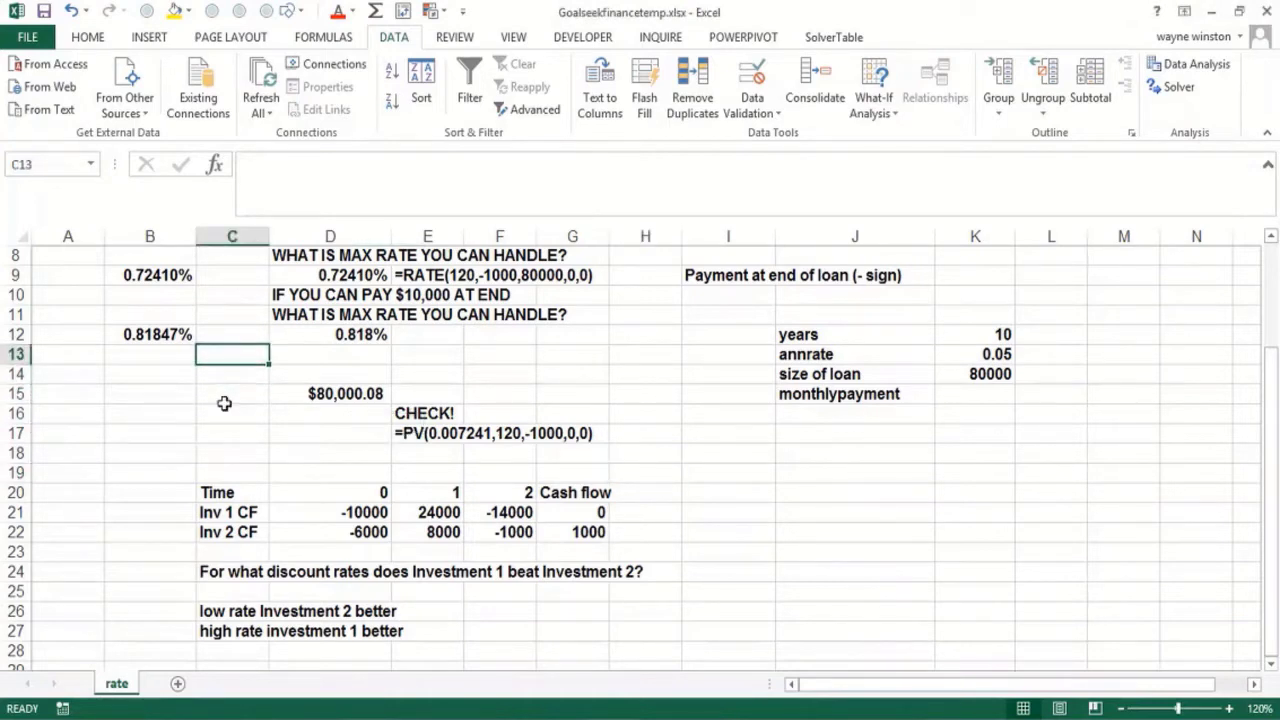
pyautogui.press('Down')
pyautogui.press('Down')
pyautogui.press('Down')
pyautogui.press('Down')
pyautogui.press('Down')
pyautogui.press('Down')
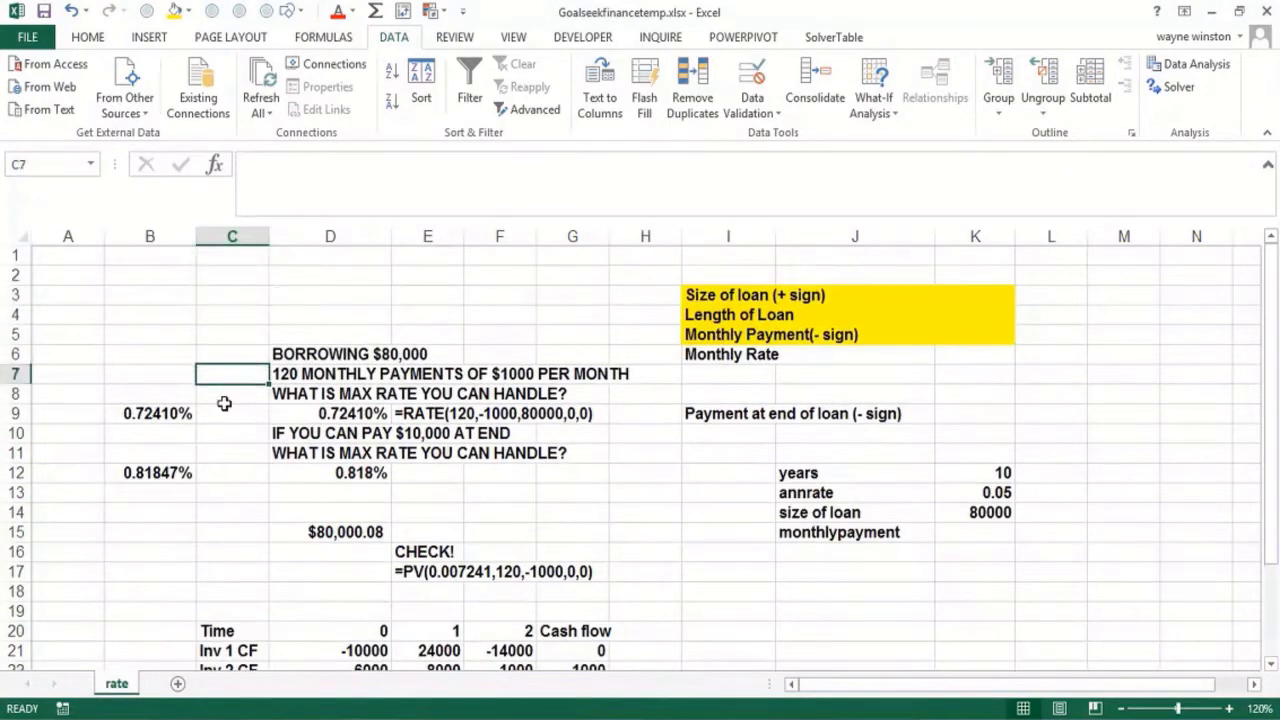
pyautogui.press('Up')
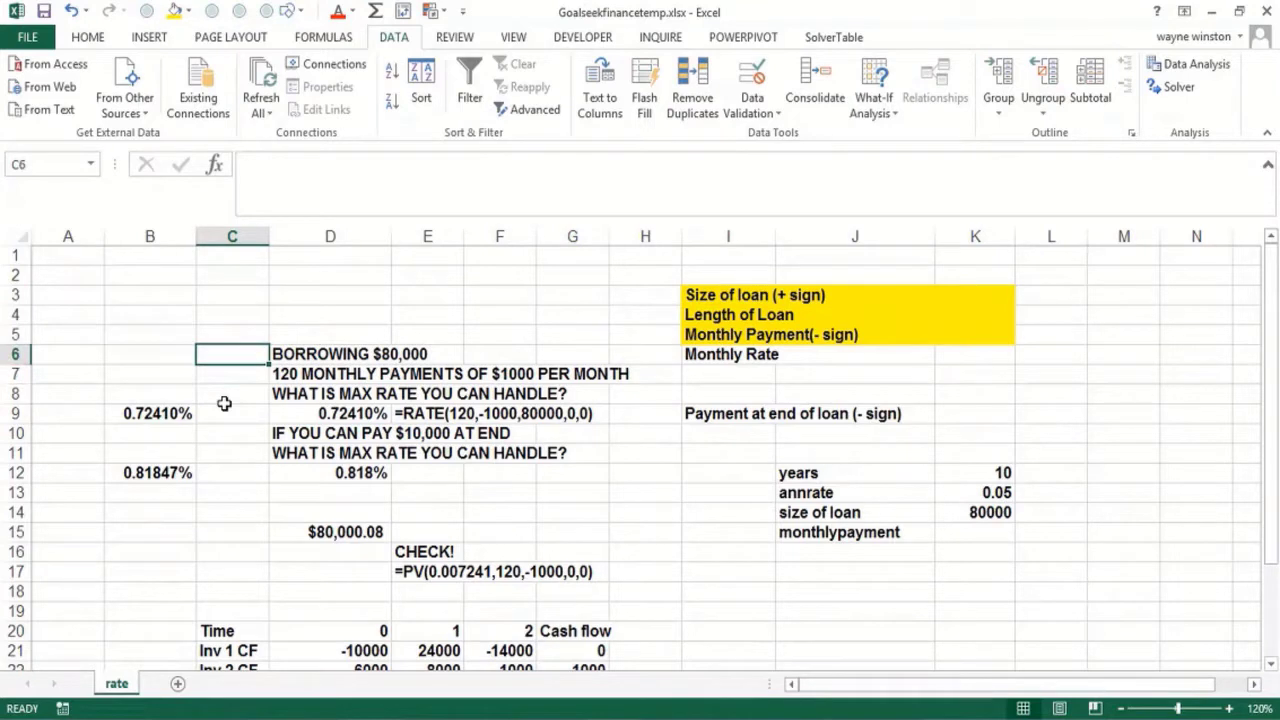
pyautogui.press('Right')
pyautogui.press('Down')
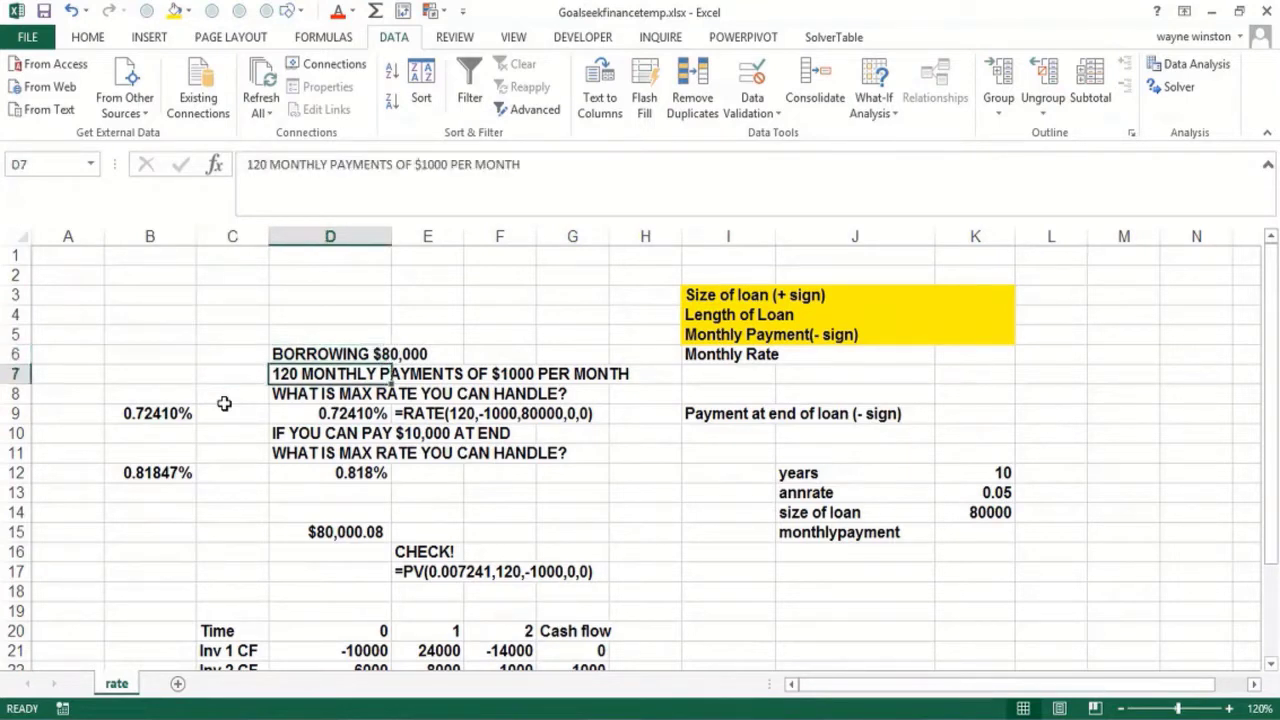
pyautogui.press('Right')
pyautogui.press('Right')
pyautogui.press('Right')
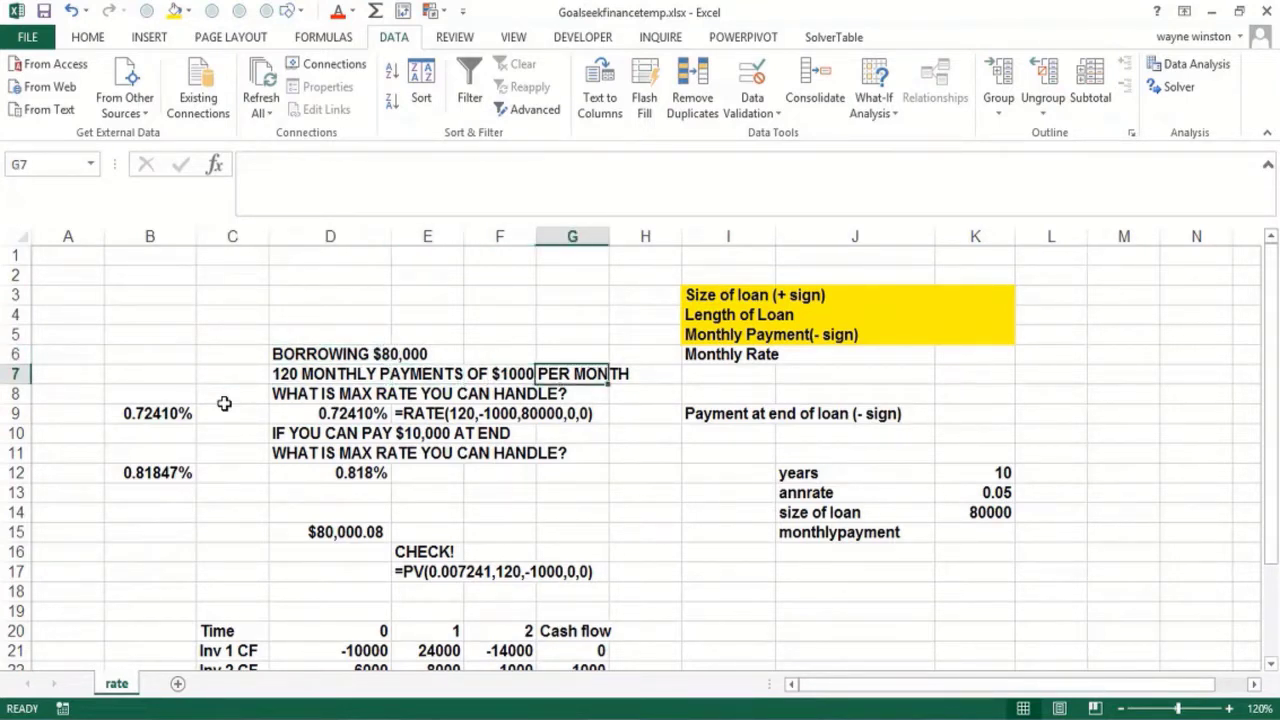
pyautogui.press('Down')
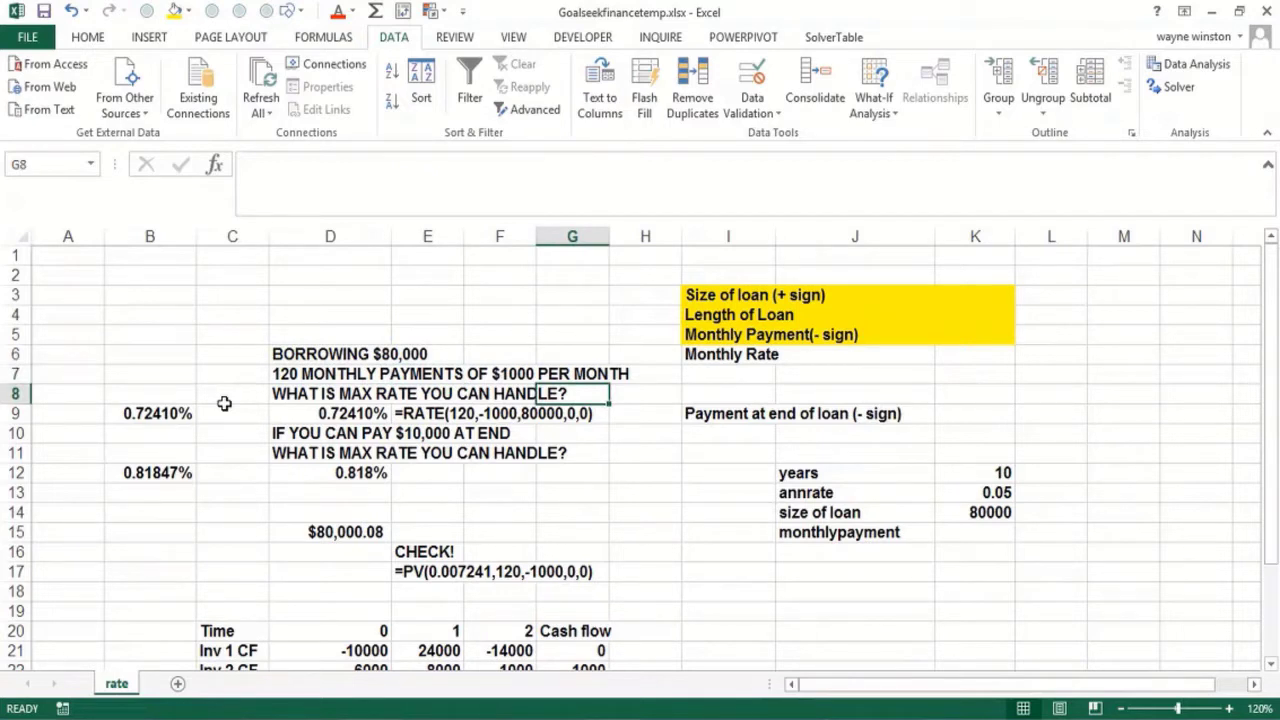
pyautogui.press('Down')
pyautogui.press('Down')
pyautogui.press('Down')
pyautogui.press('Down')
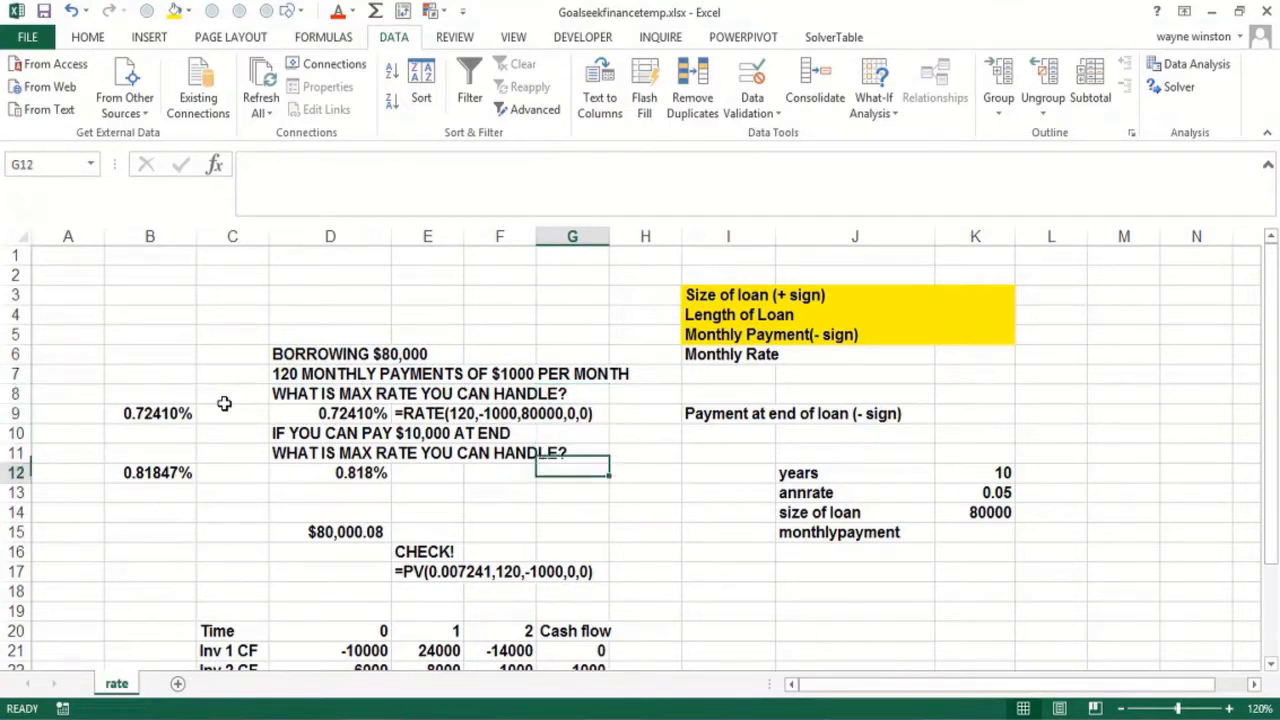
pyautogui.press('Right')
pyautogui.press('Right')
pyautogui.press('Right')
pyautogui.press('Right')
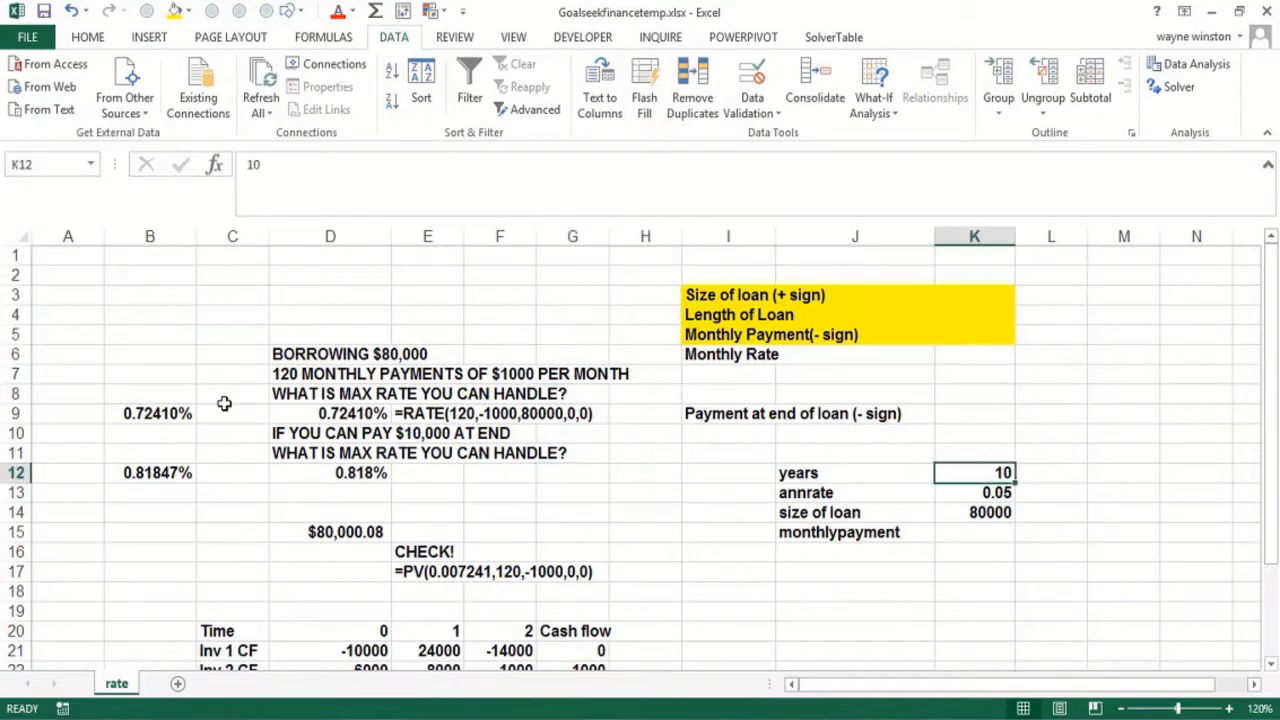
pyautogui.press('Down')
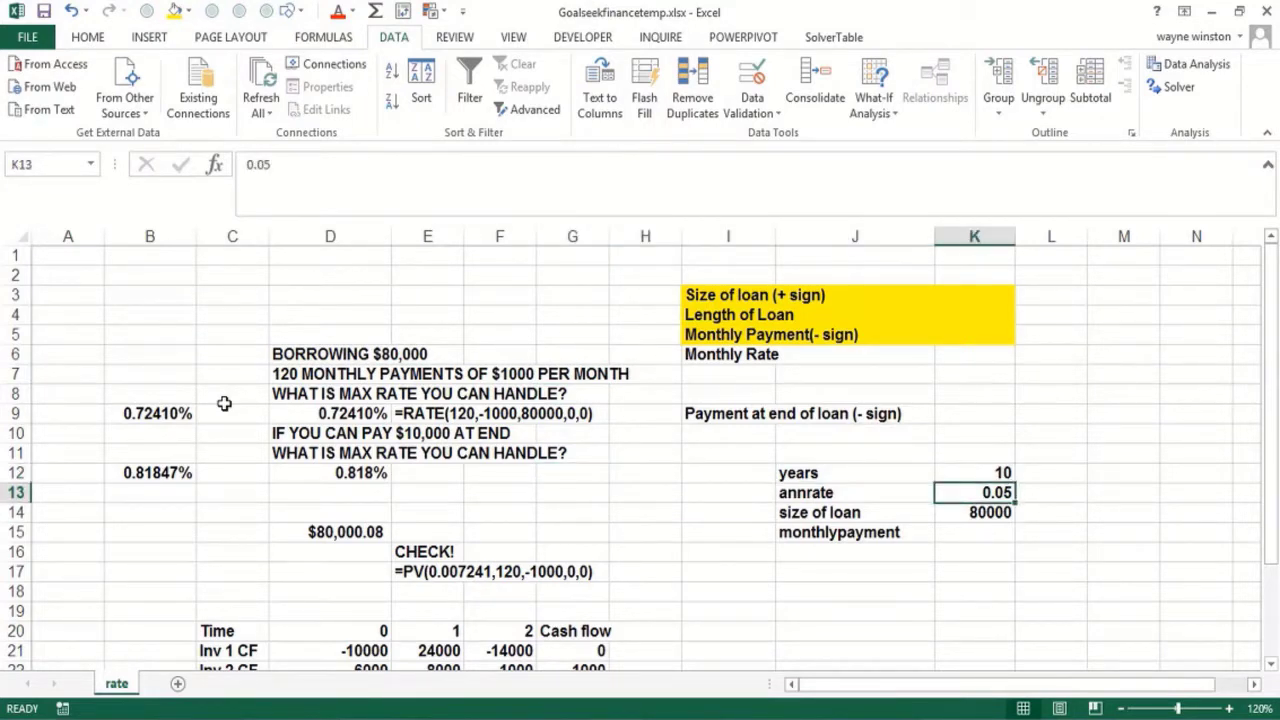
# Mark the annual rate as unknown by entering ?? in L13 and filling K13 with yellow
pyautogui.click(1031, 494)
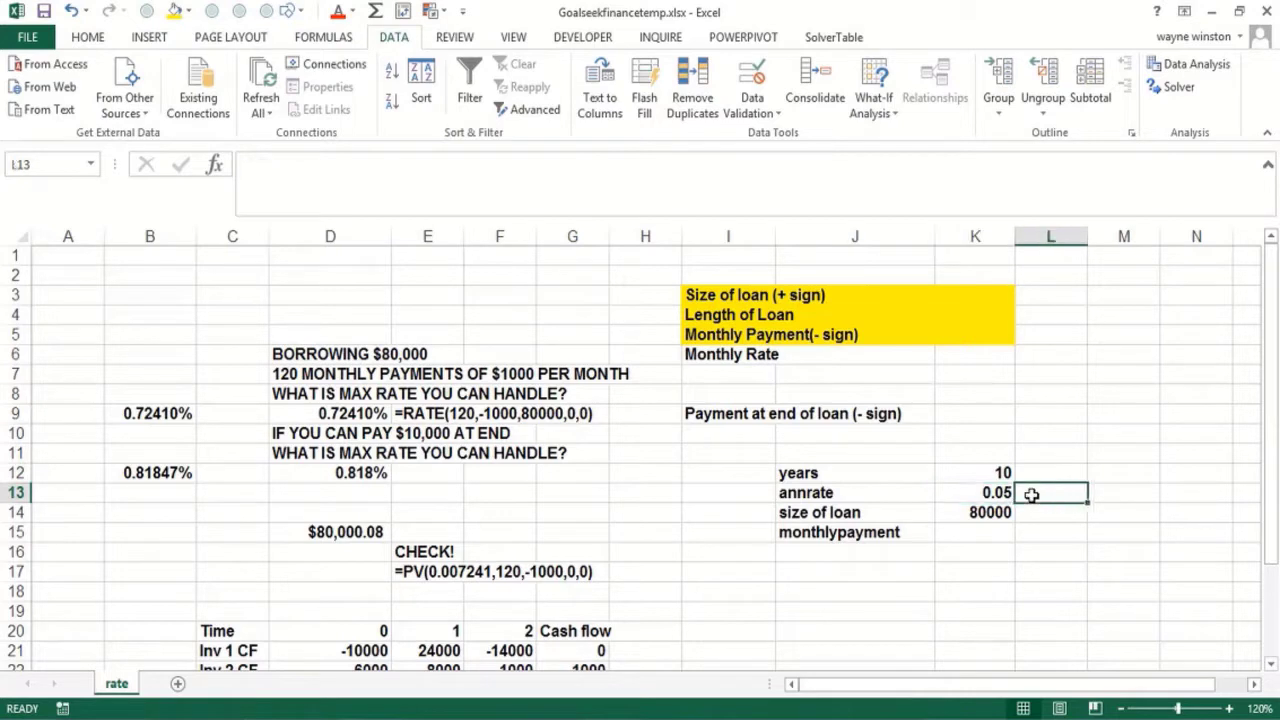
pyautogui.write('??')
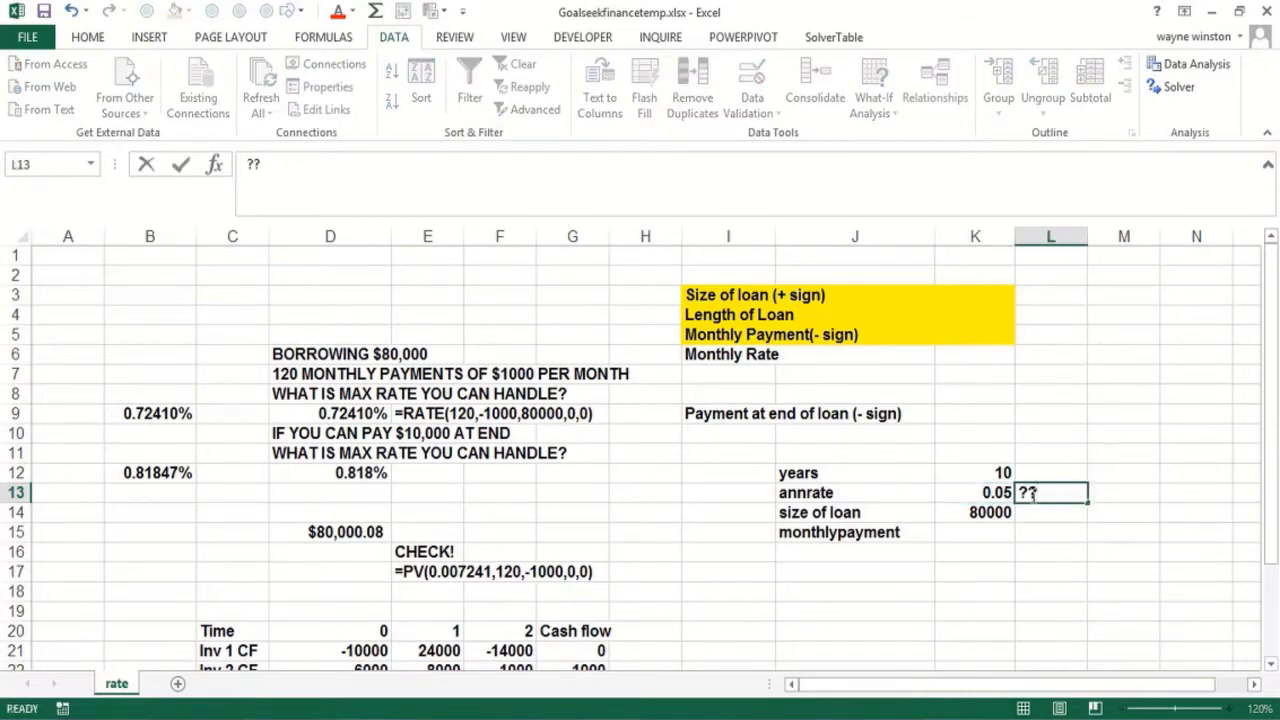
pyautogui.press('Return')
pyautogui.click(960, 492)
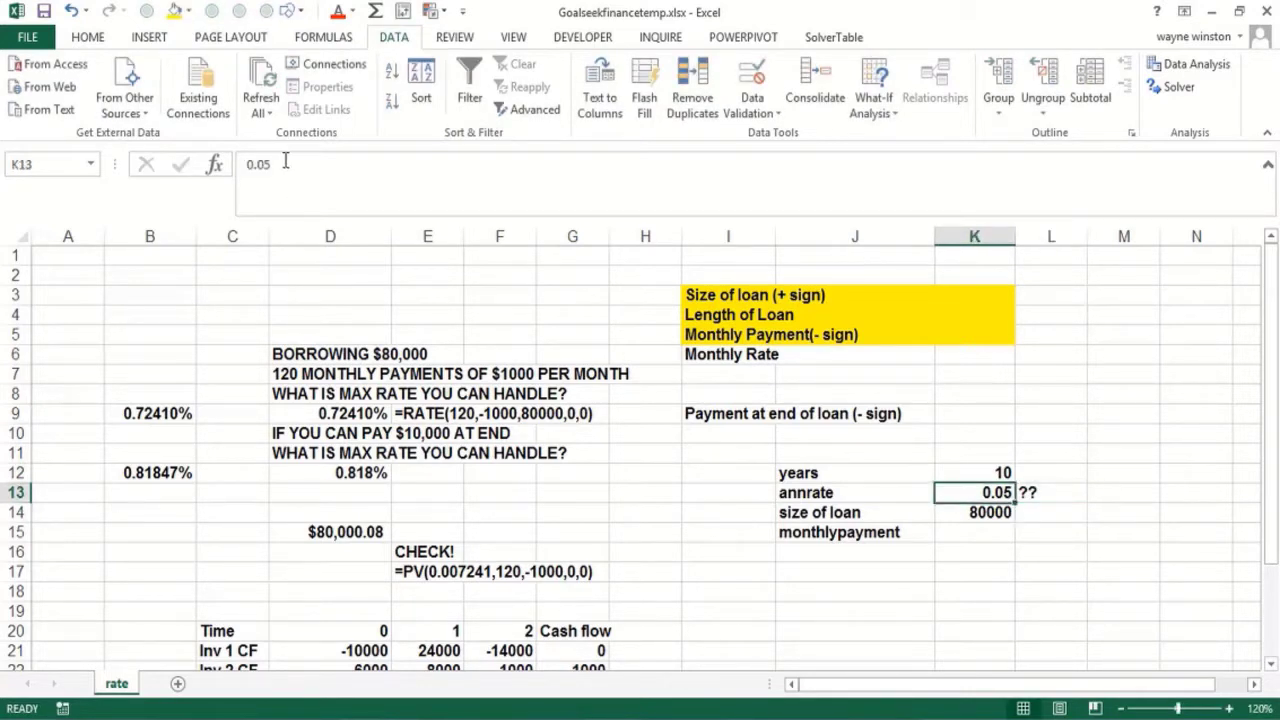
pyautogui.click(175, 10)
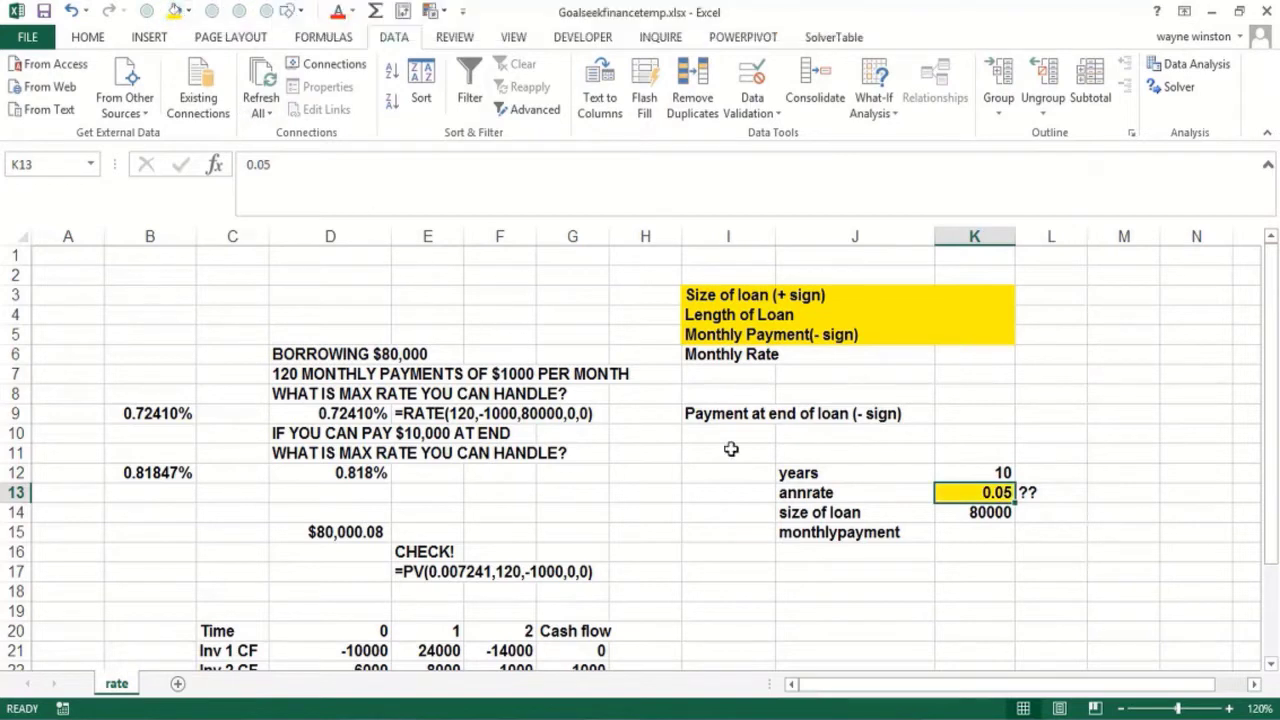
# Calculate the monthly payment in K15 with the formula =-PMT(K13/12,K12*12,K14,0,0)
pyautogui.click(966, 532)
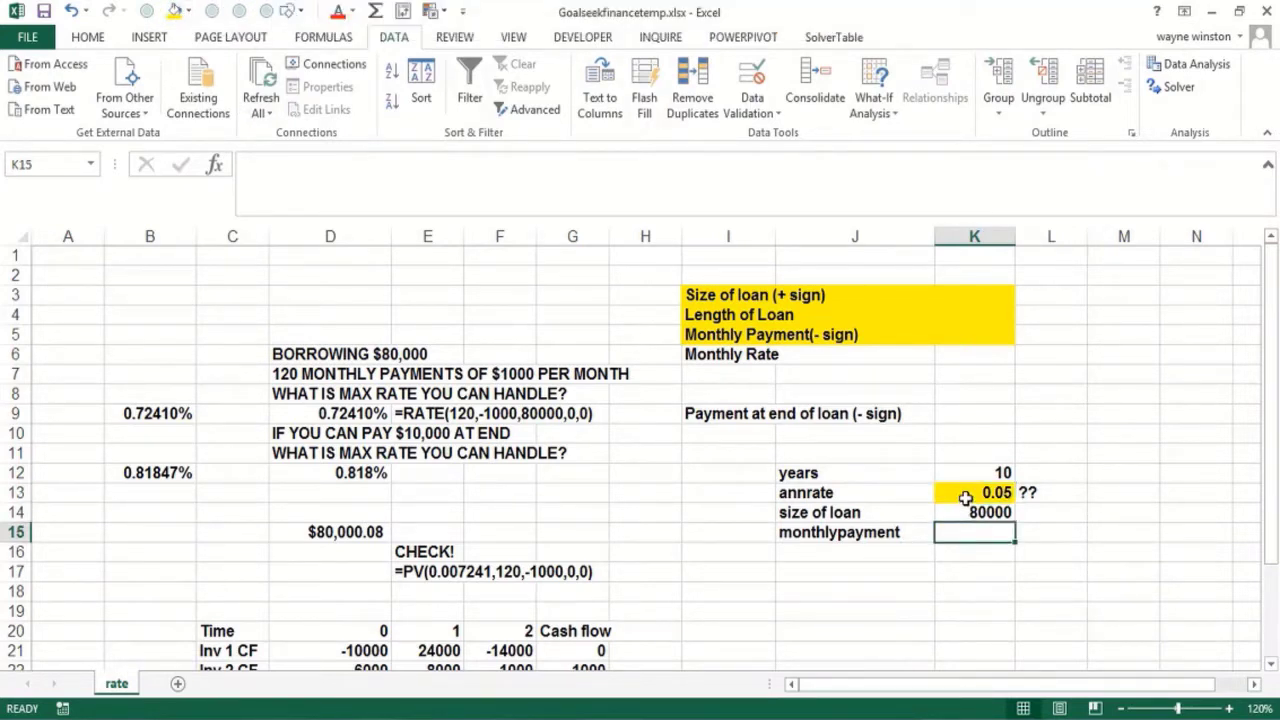
pyautogui.click(965, 498)
pyautogui.click(960, 538)
pyautogui.write('=-')
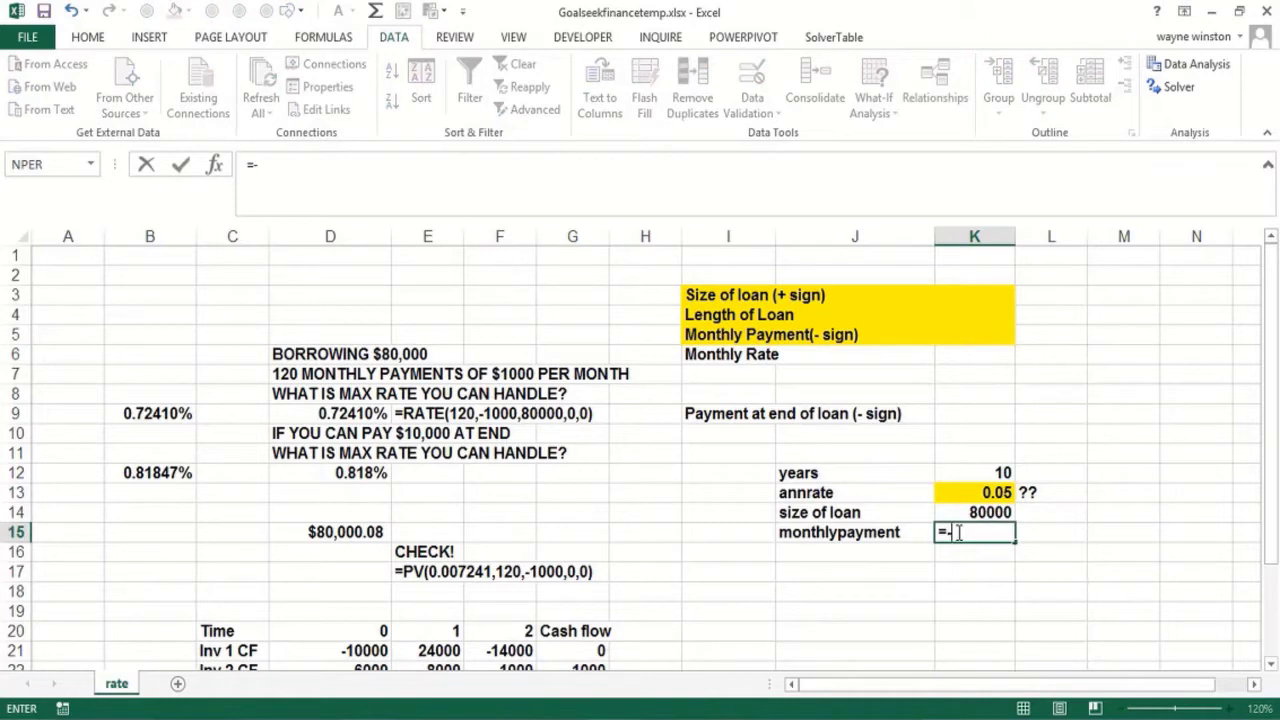
pyautogui.write('pmt(')
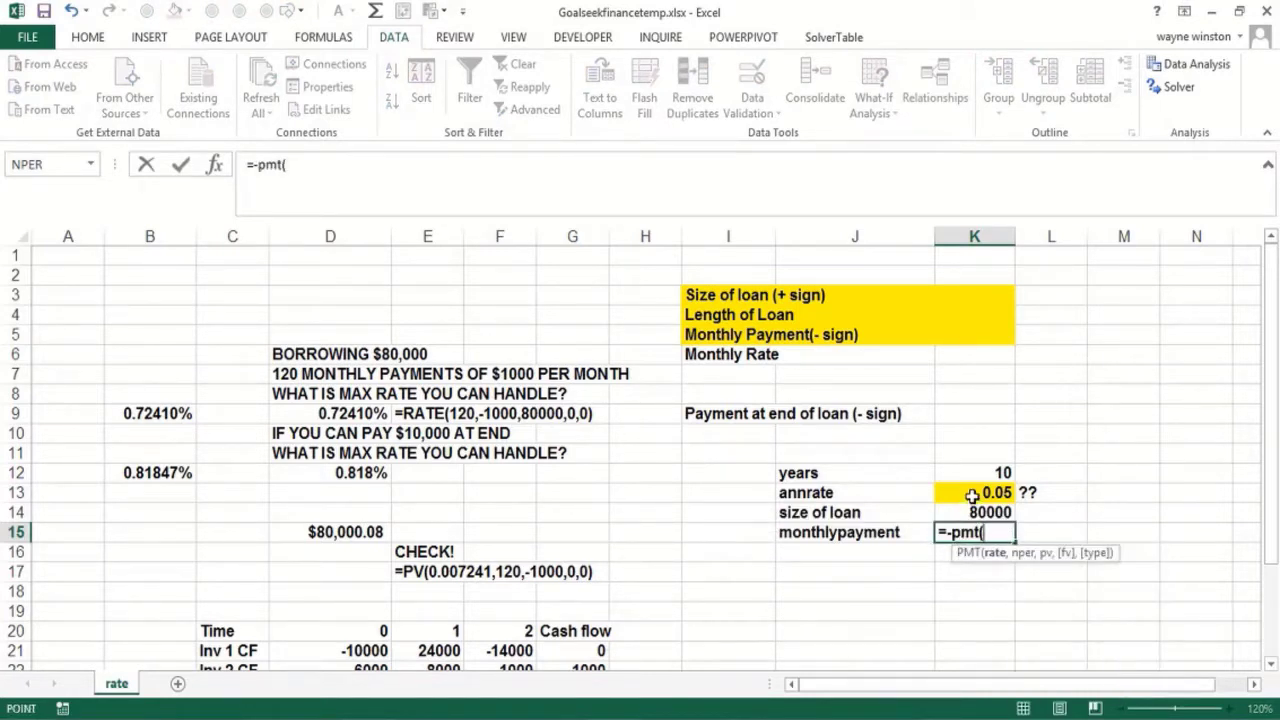
pyautogui.click(972, 496)
pyautogui.write('/12,')
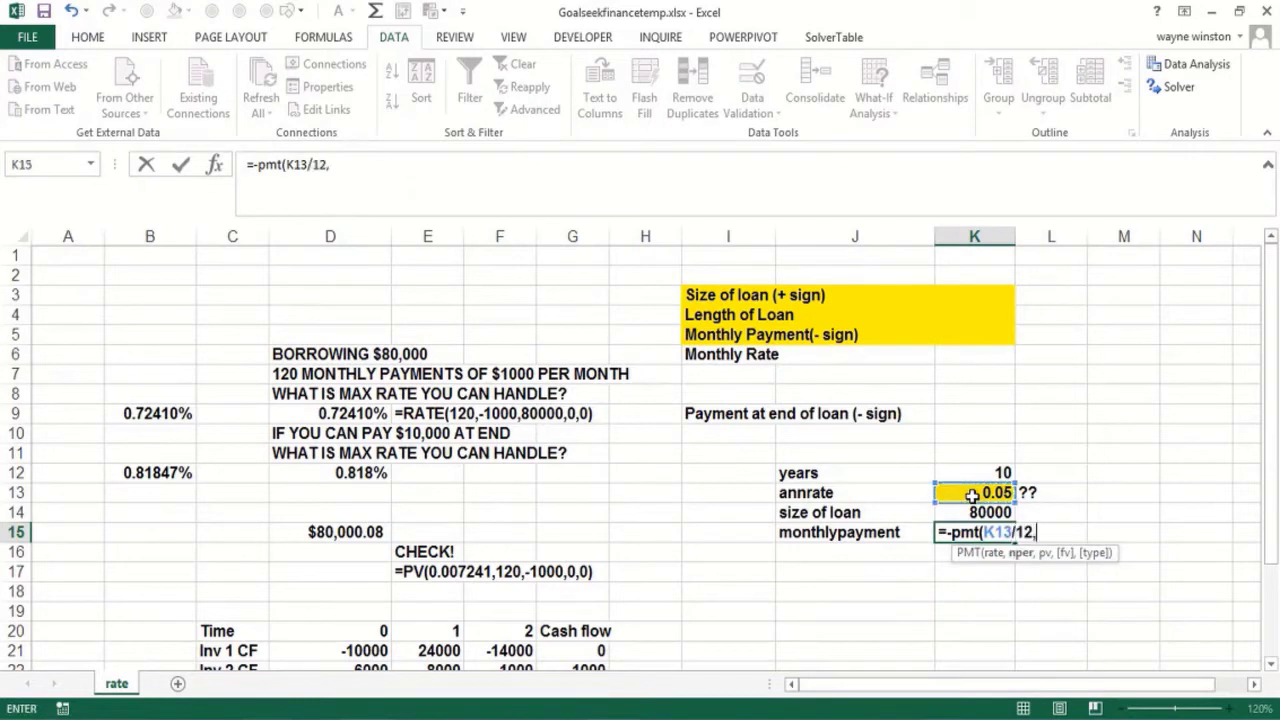
pyautogui.click(969, 472)
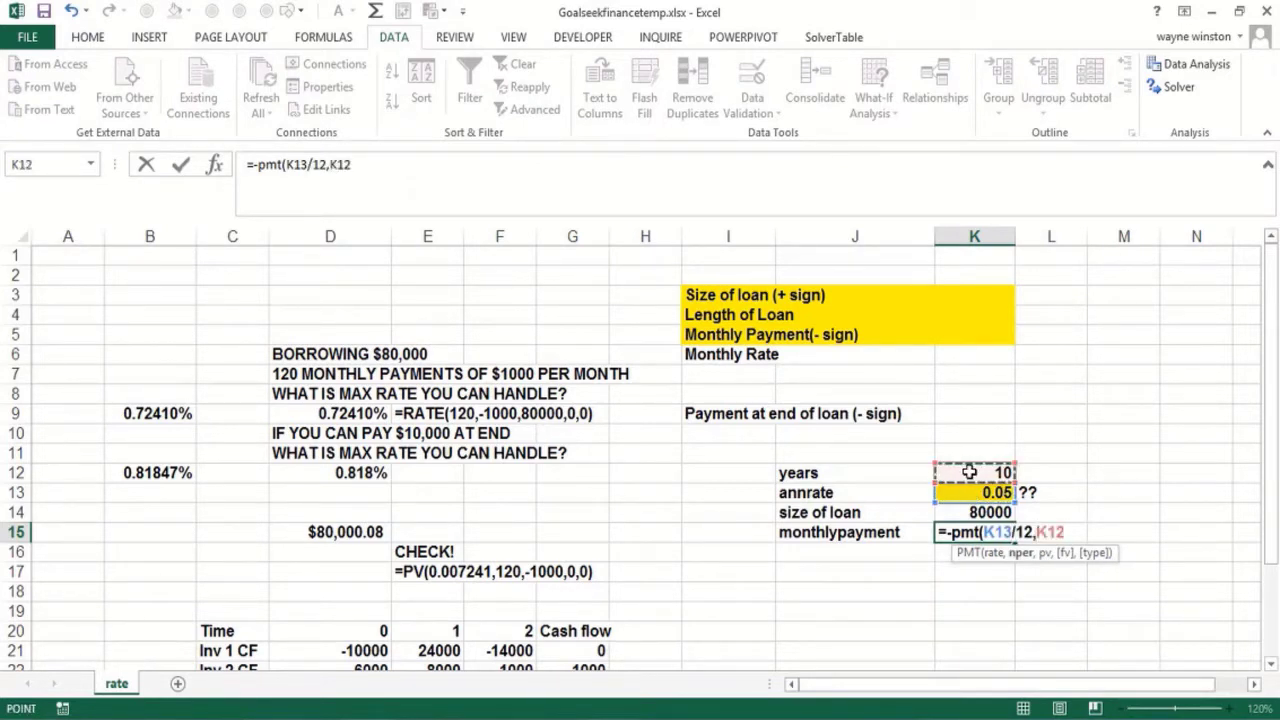
pyautogui.write('*12,')
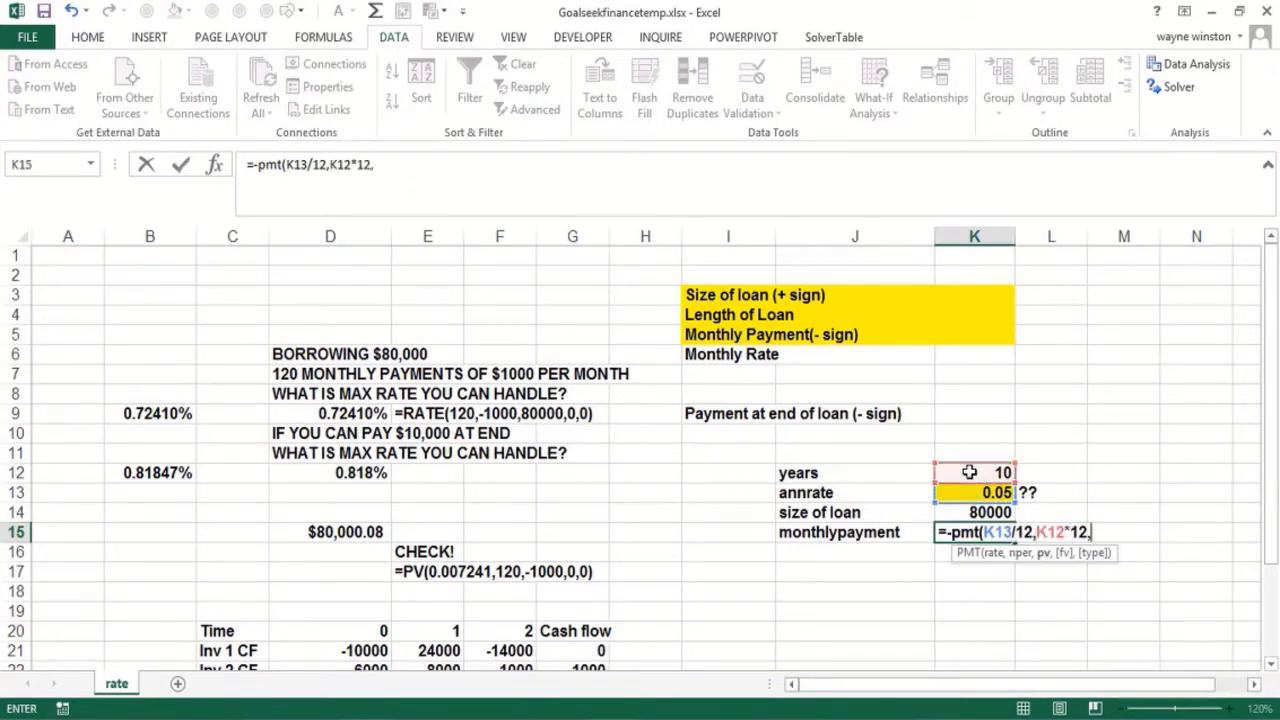
pyautogui.click(969, 512)
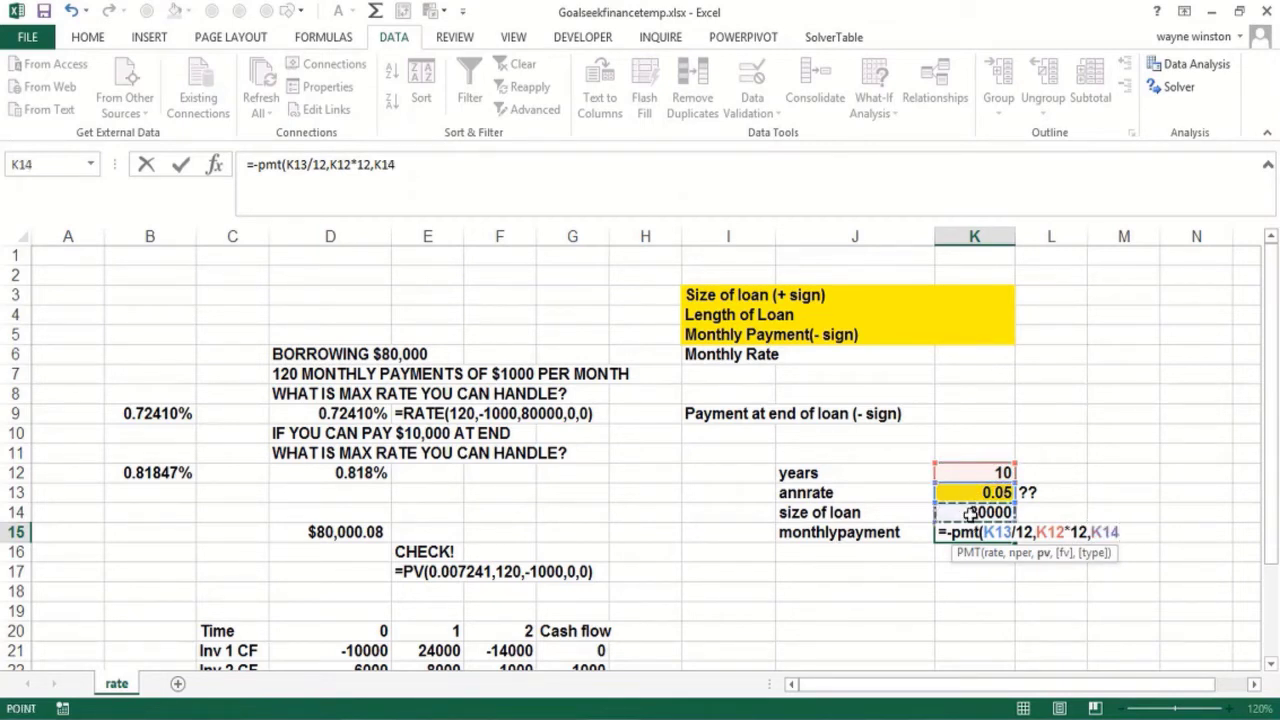
pyautogui.write(',0,')
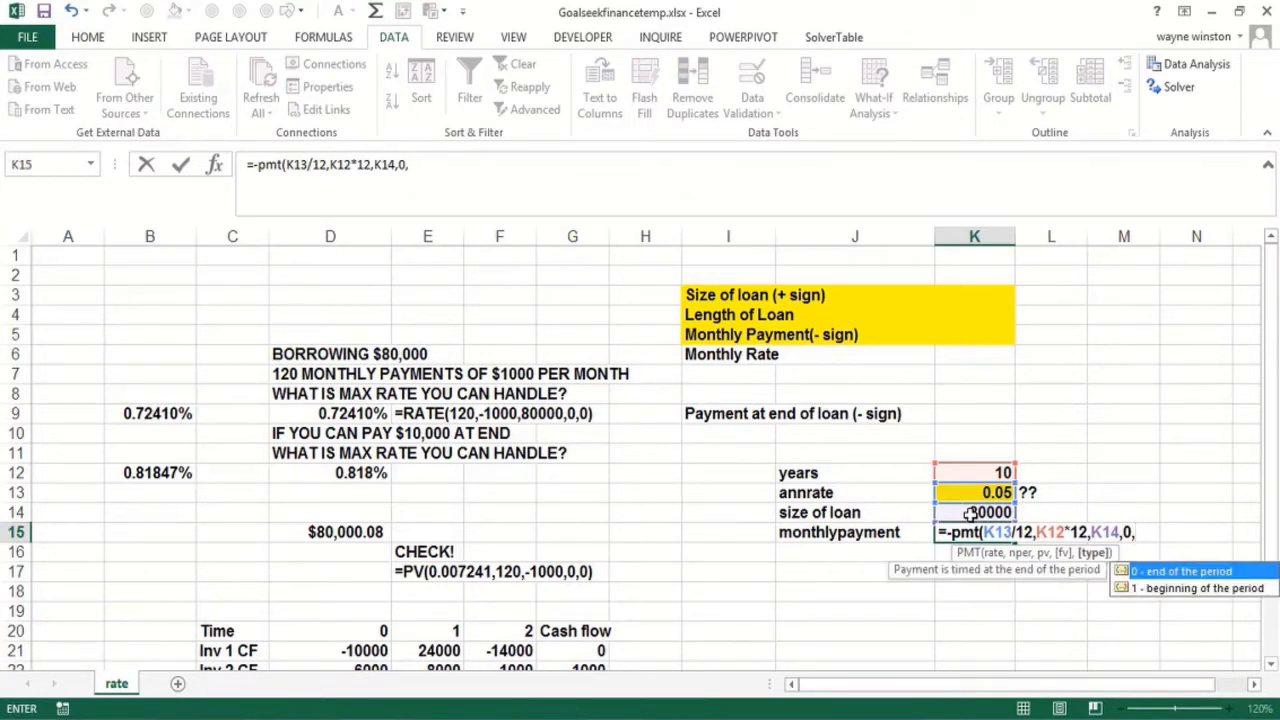
pyautogui.write('0)')
pyautogui.press('Return')
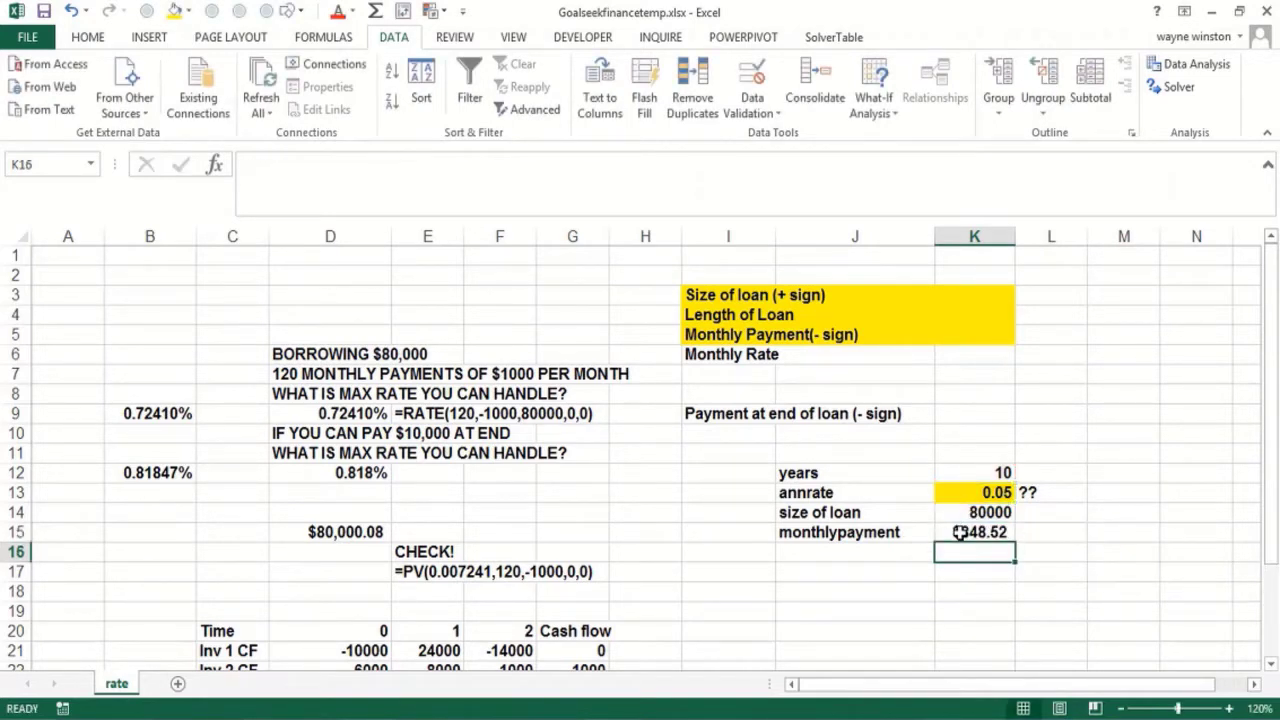
# Write the question in cells I18 to I20: "What does", "K13 have to be so", "K15 =1000"
pyautogui.click(763, 598)
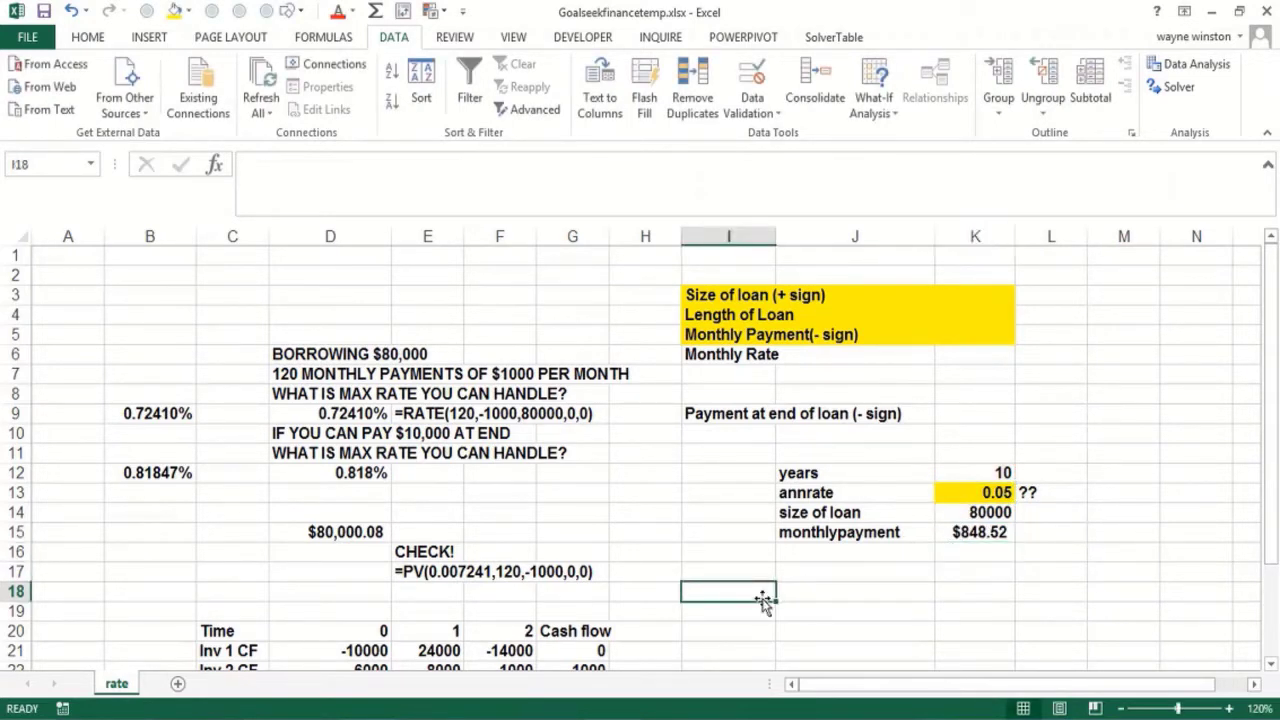
pyautogui.write('What d')
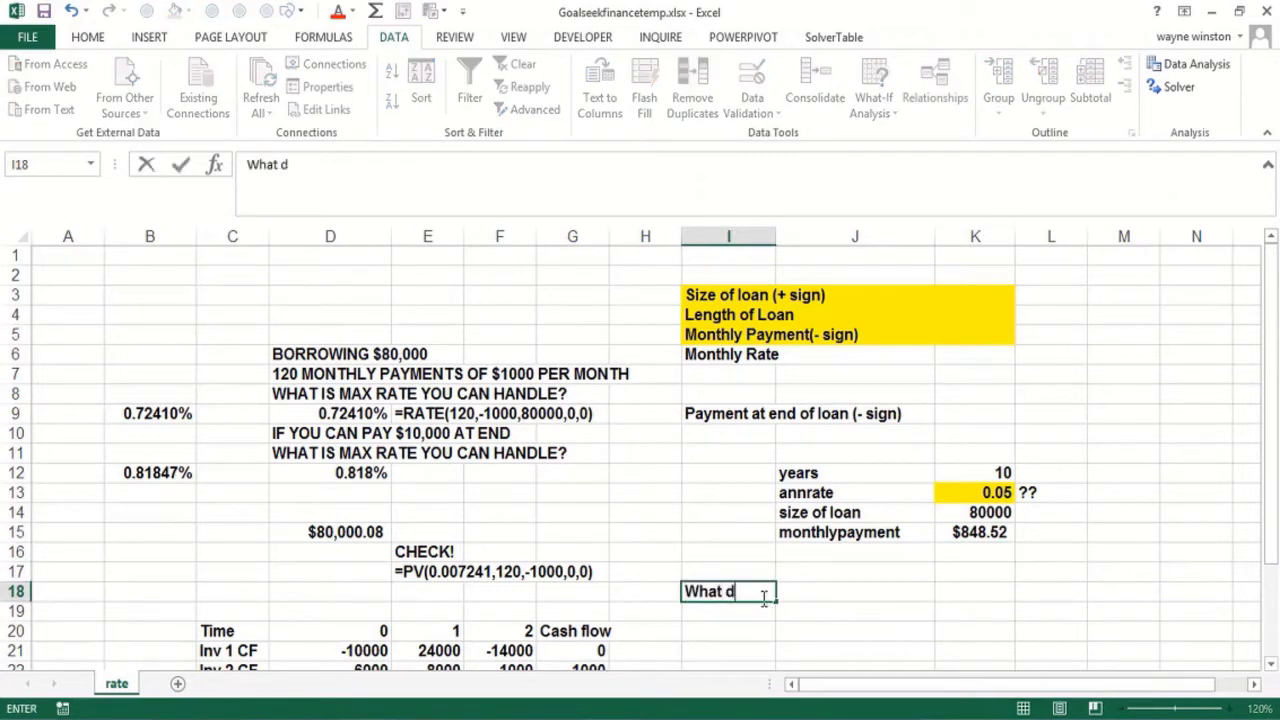
pyautogui.write('oes')
pyautogui.click(956, 492)
pyautogui.click(721, 612)
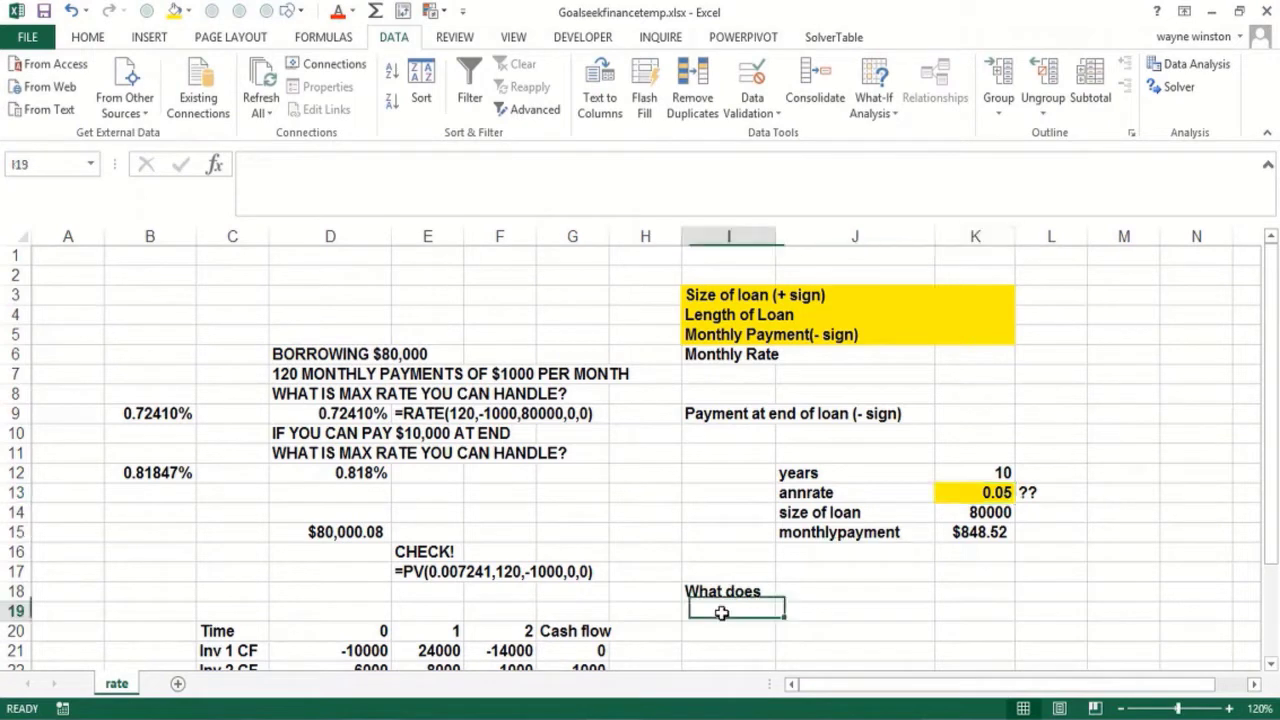
pyautogui.write('K13 ha')
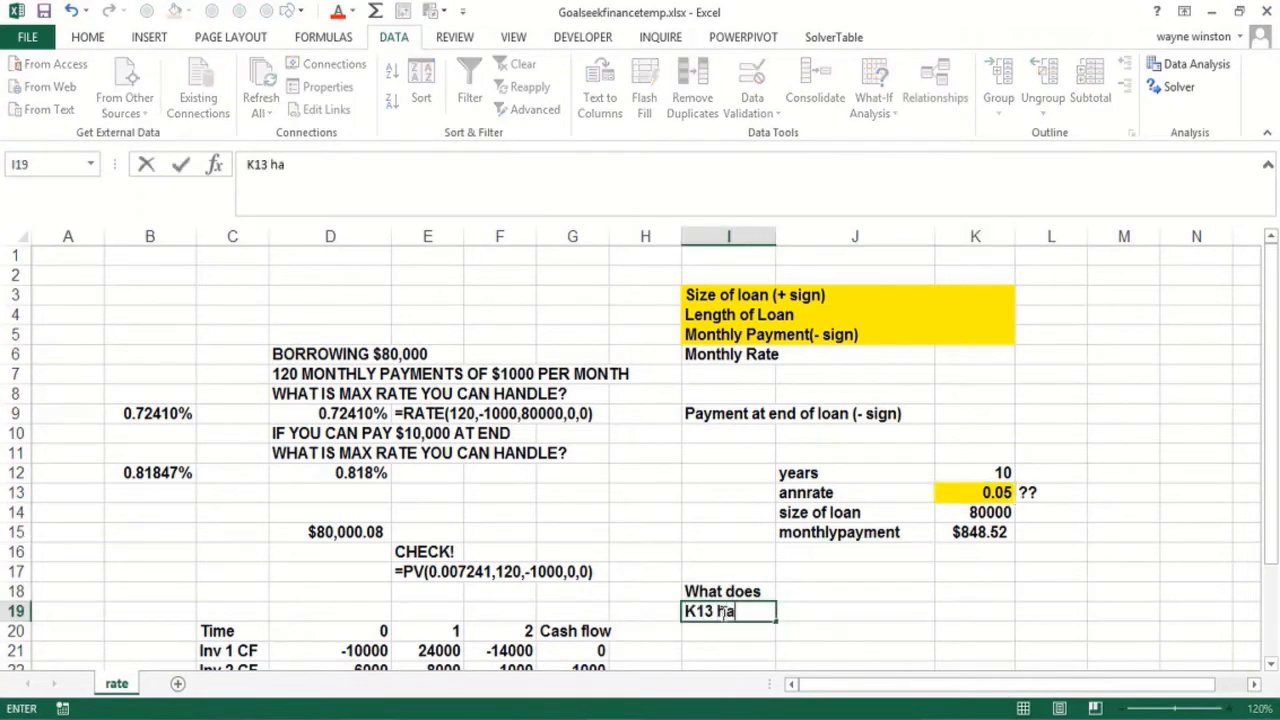
pyautogui.write('ve to be so')
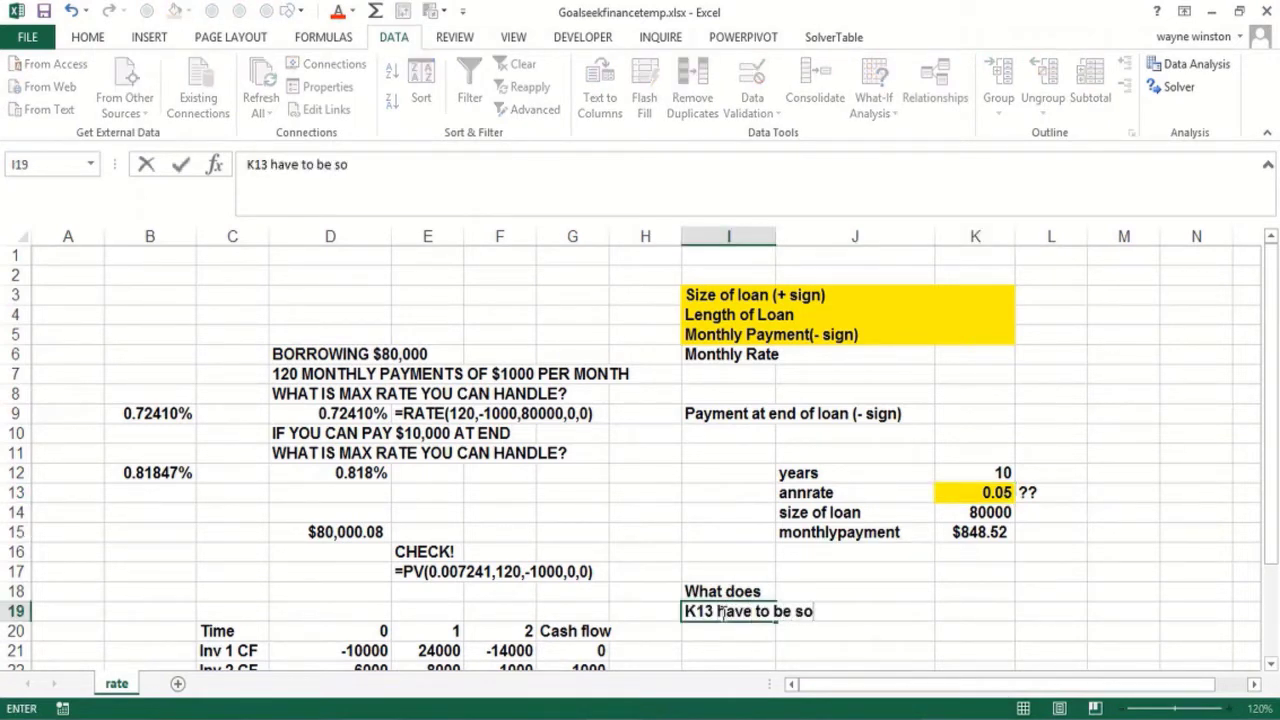
pyautogui.press('Return')
pyautogui.write('K15')
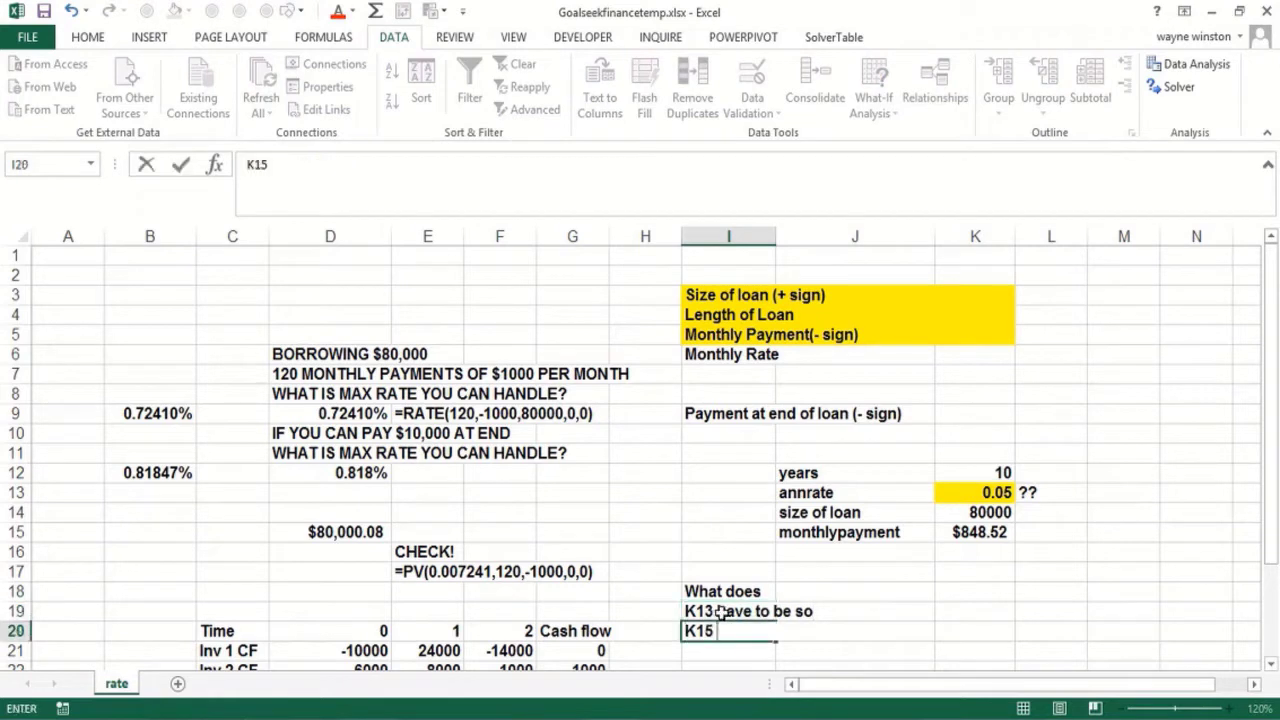
pyautogui.write(' =10')
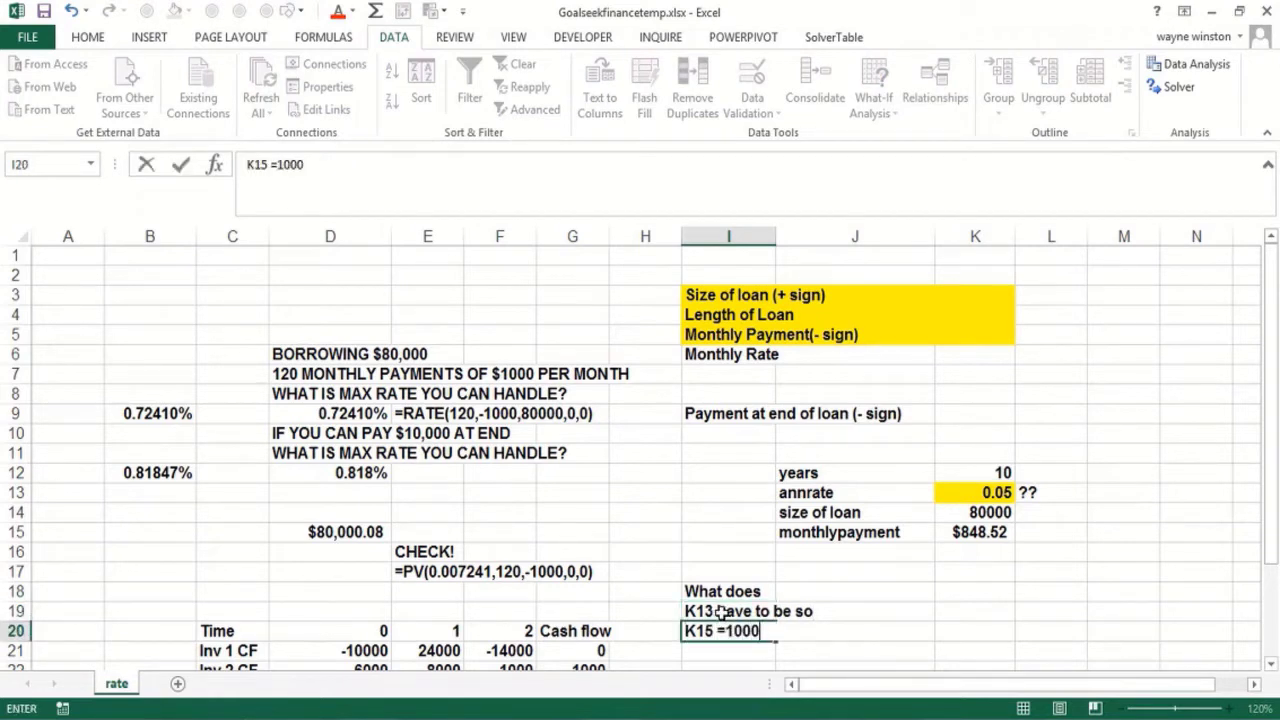
pyautogui.write('00')
pyautogui.press('Return')
# Check the RATE formulas in B9 and B12, and color the monthly payment in K15 red
pyautogui.click(157, 415)
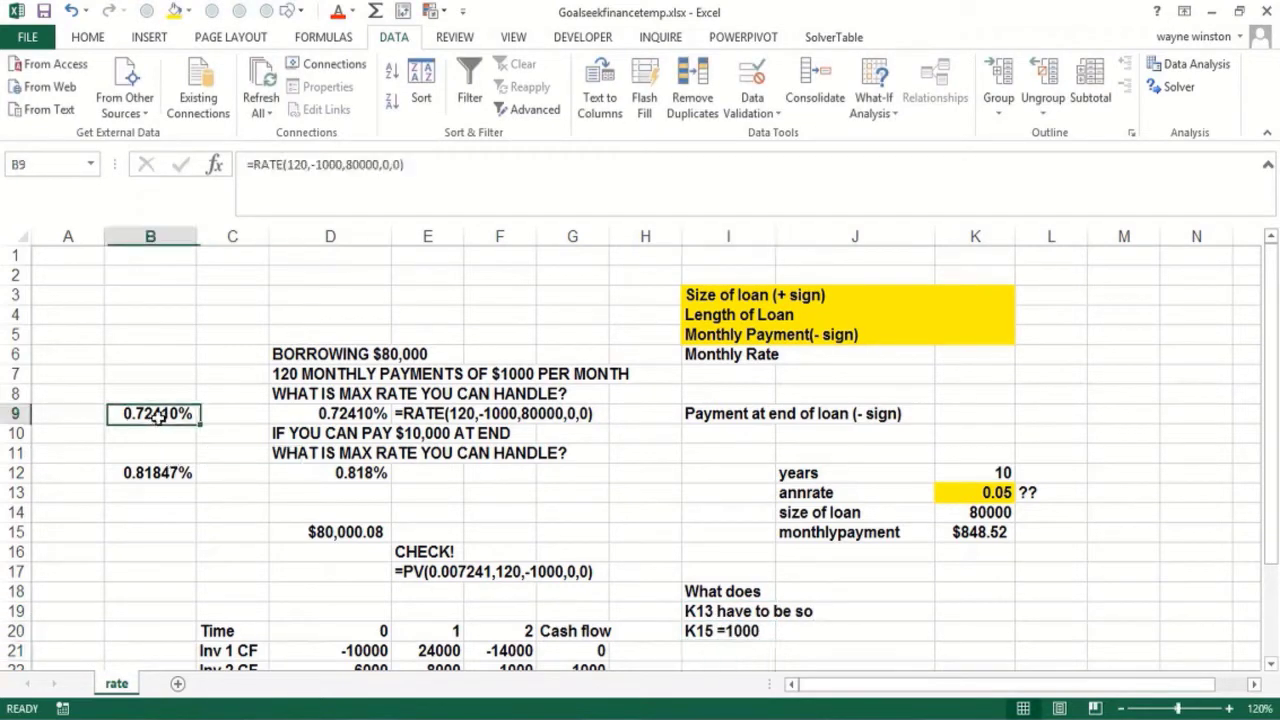
pyautogui.click(168, 470)
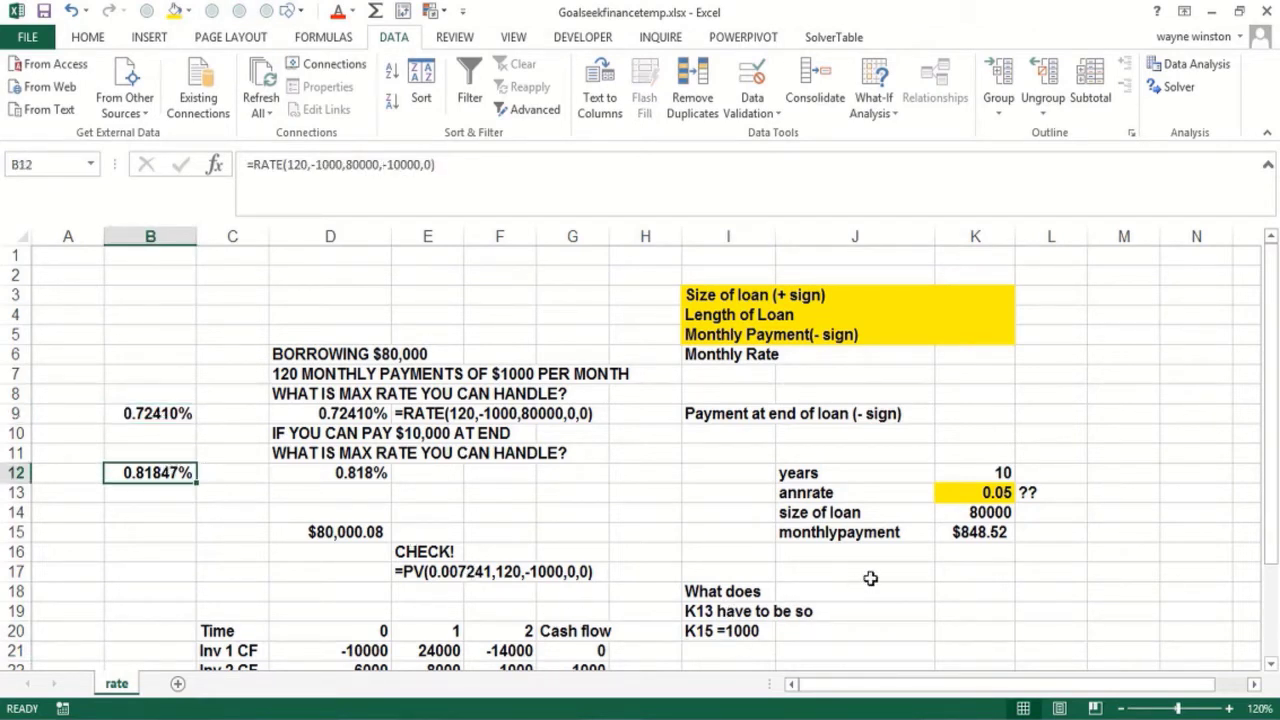
pyautogui.click(955, 534)
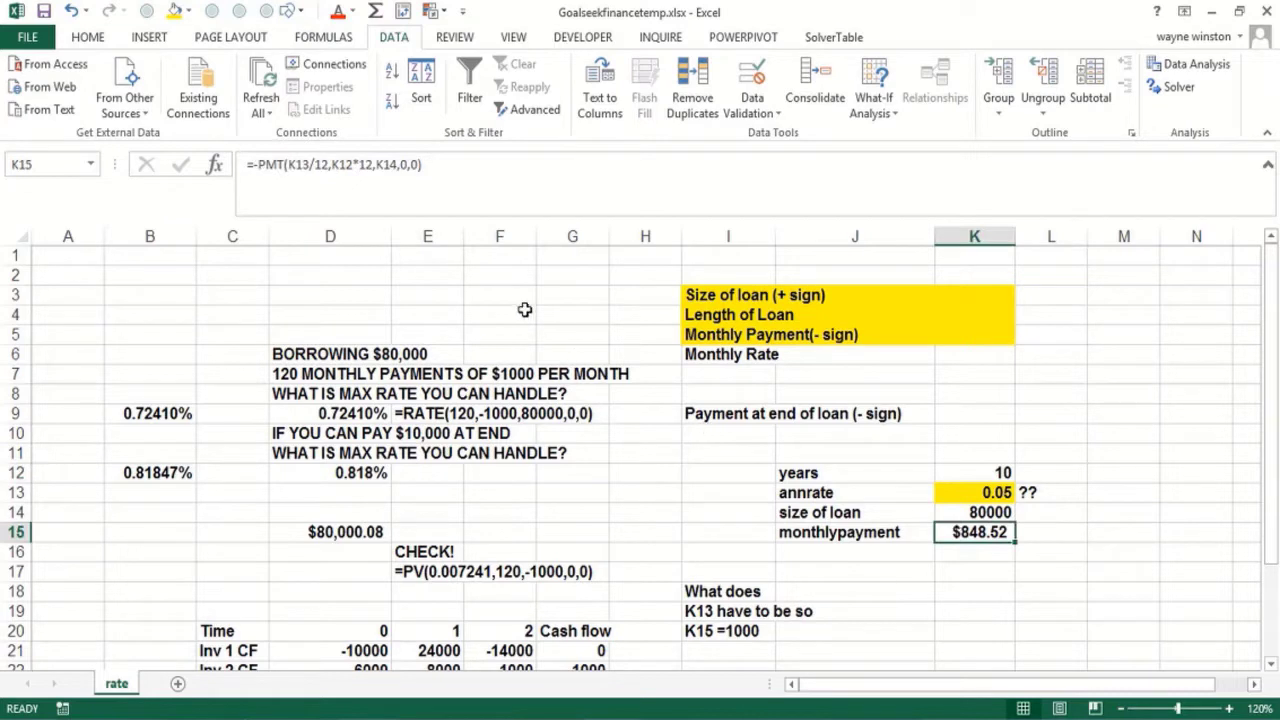
pyautogui.click(339, 18)
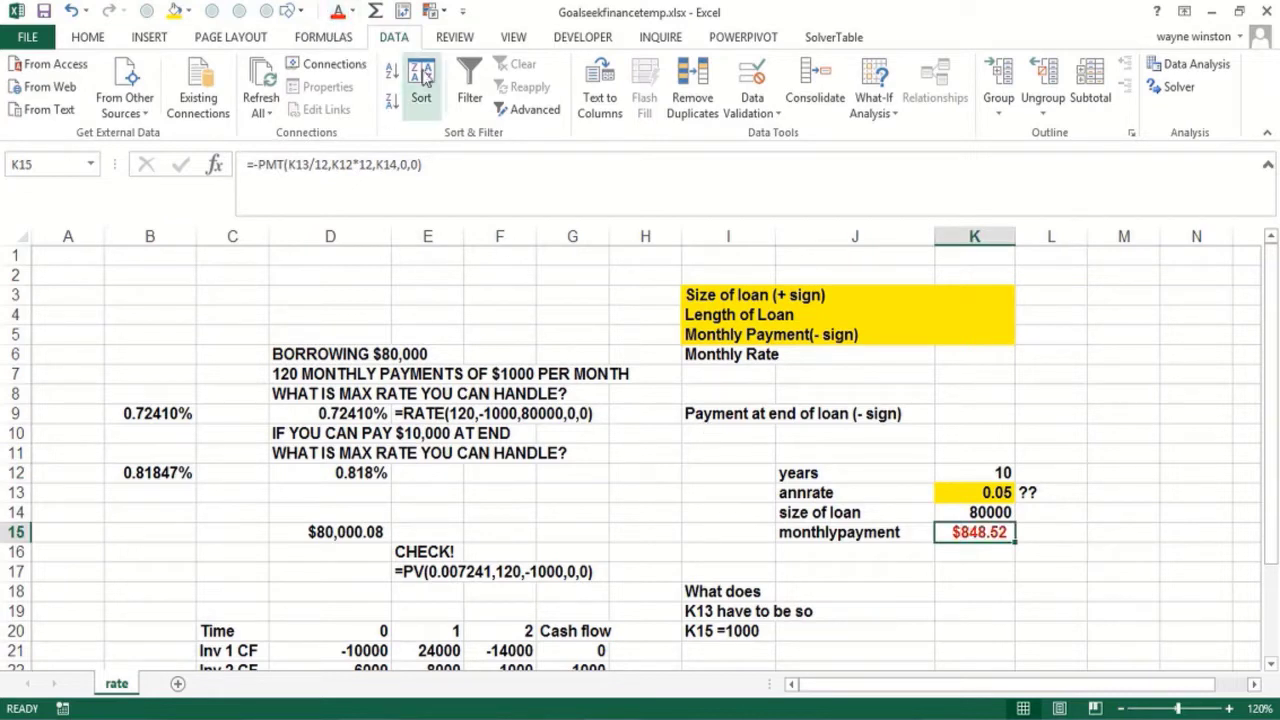
# Use Goal Seek to set the monthly payment in K15 to 1000 by changing the annual rate in K13, and keep the solution
pyautogui.click(867, 85)
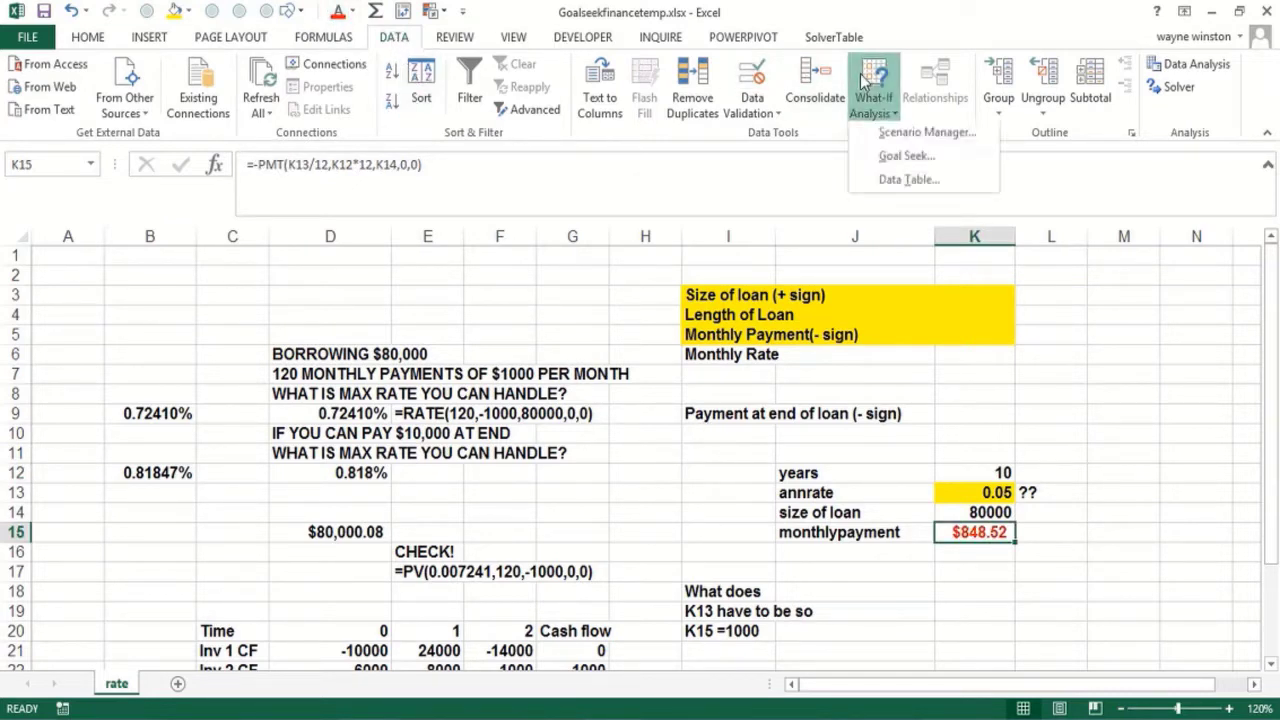
pyautogui.click(880, 160)
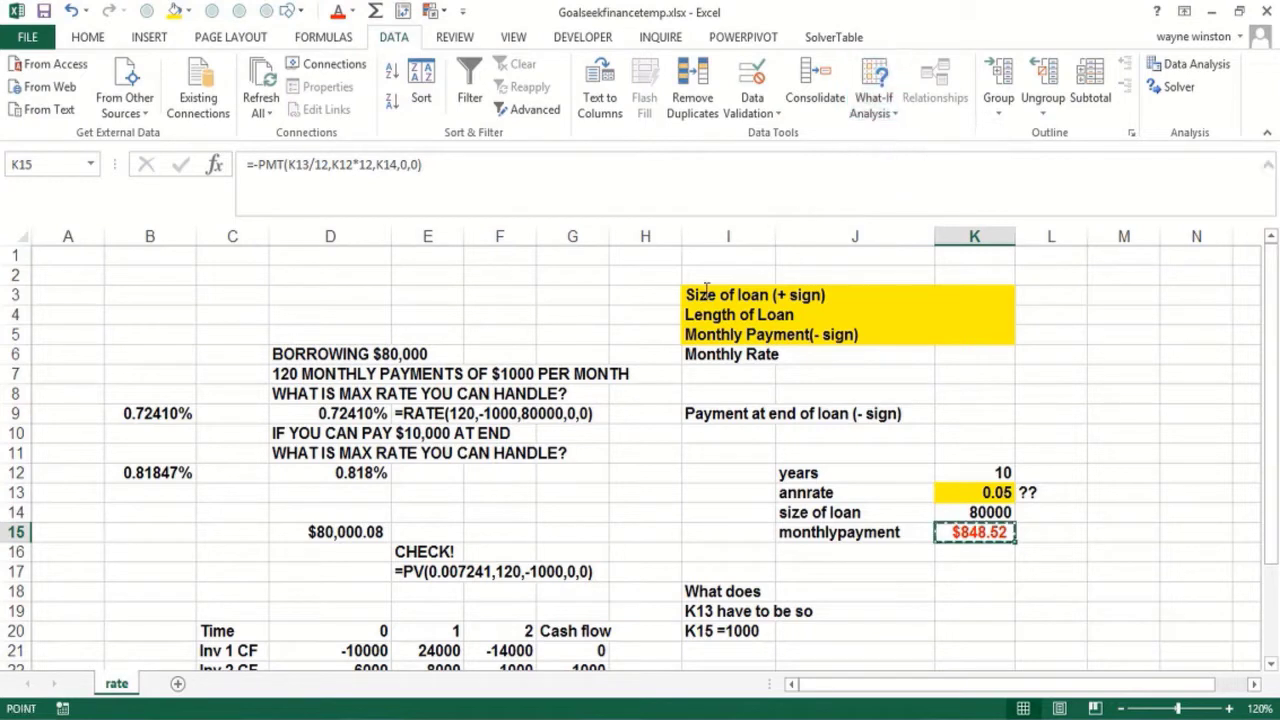
pyautogui.click(960, 533)
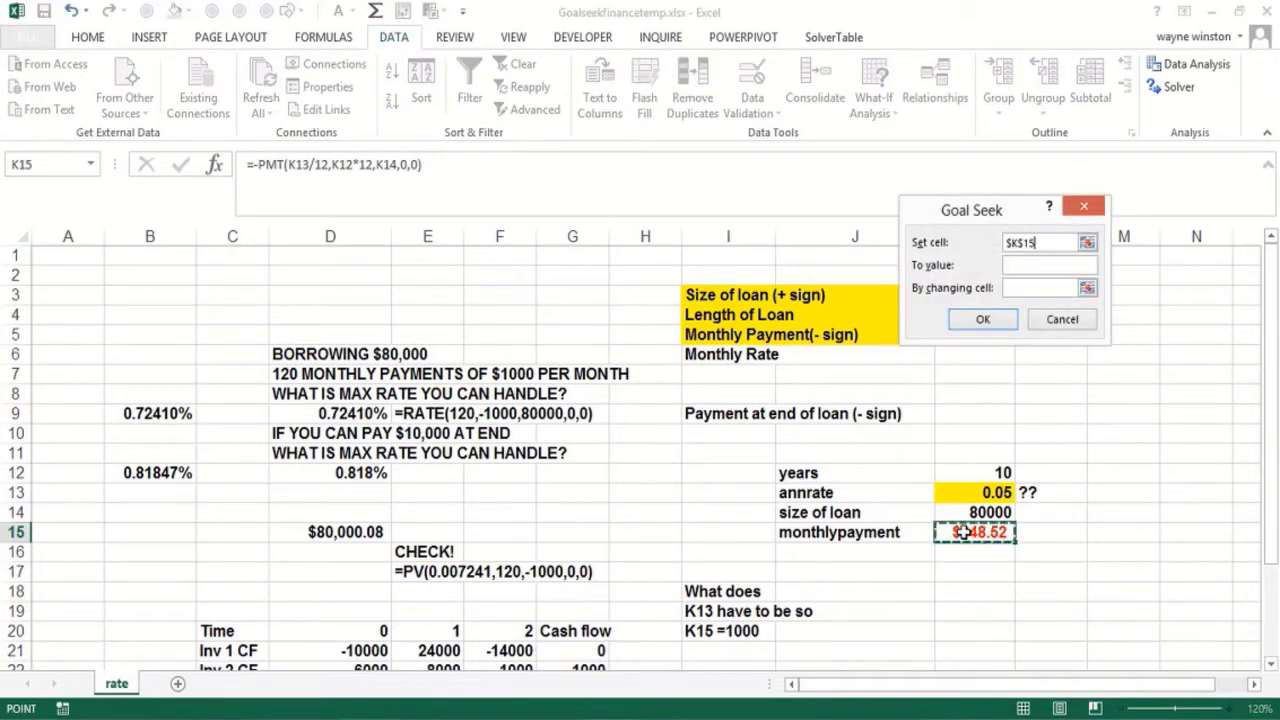
pyautogui.click(1023, 265)
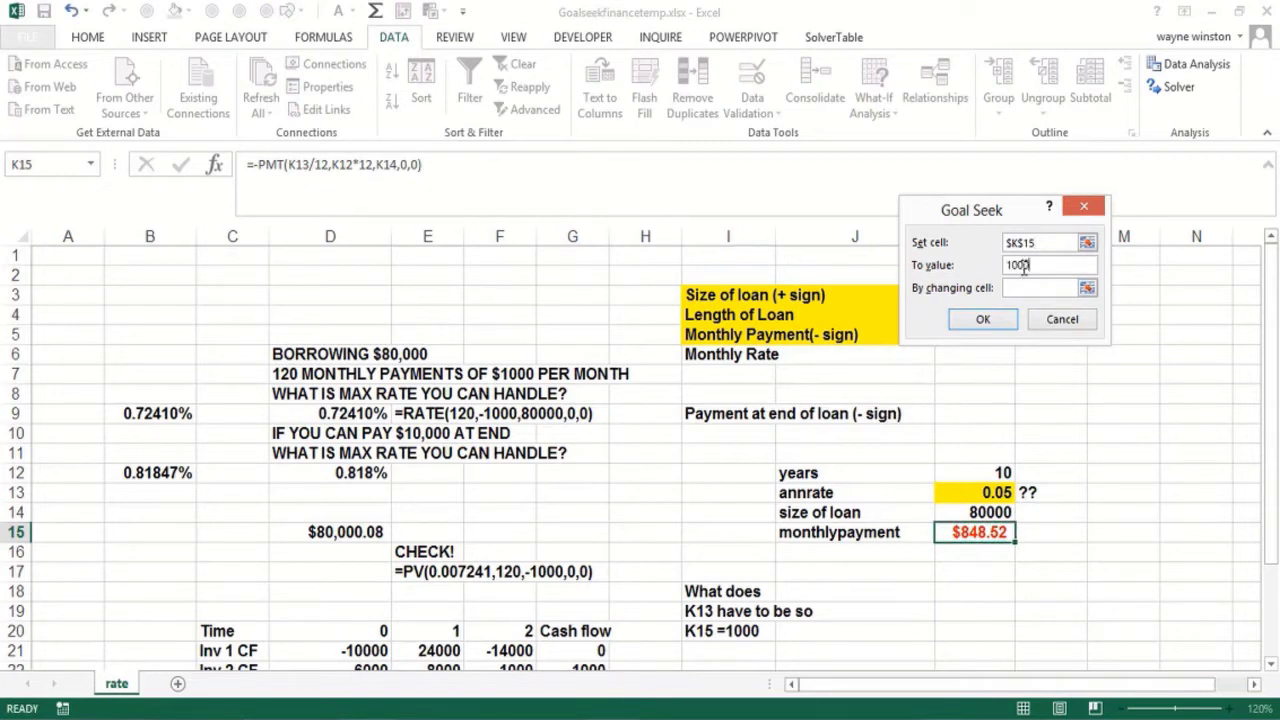
pyautogui.write('1000')
pyautogui.click(1040, 288)
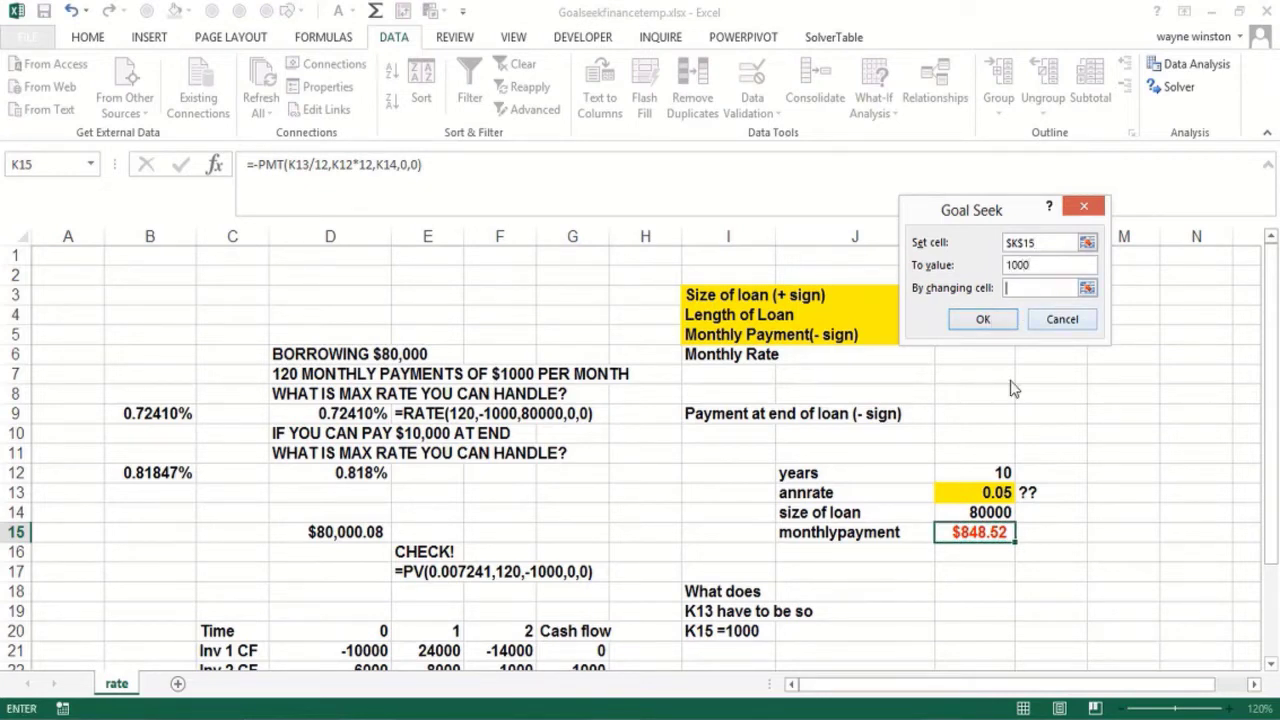
pyautogui.click(973, 493)
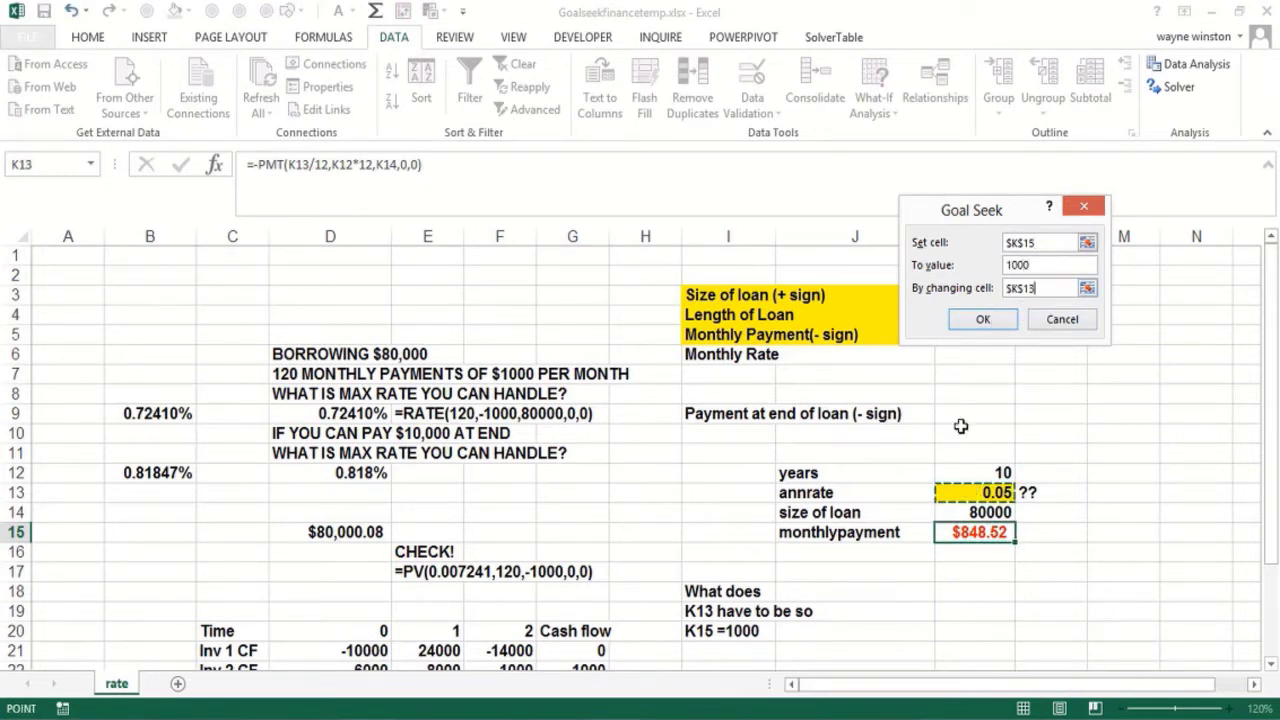
pyautogui.click(983, 320)
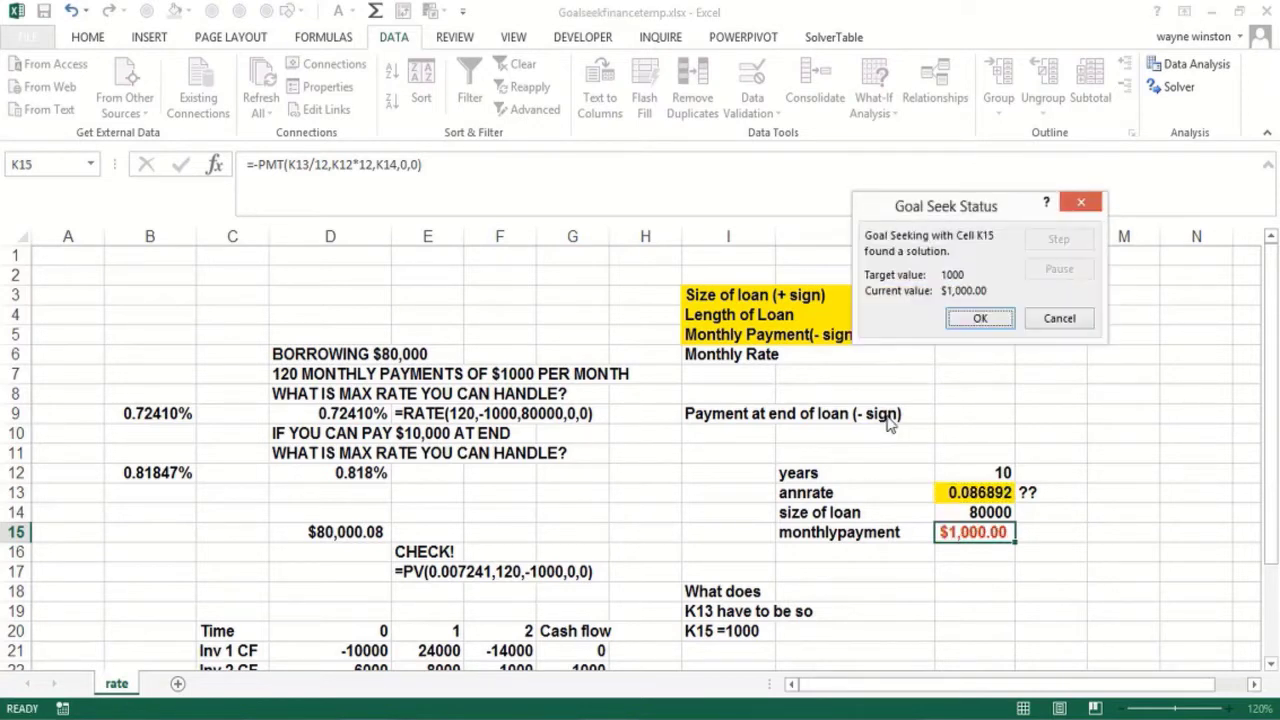
pyautogui.click(982, 318)
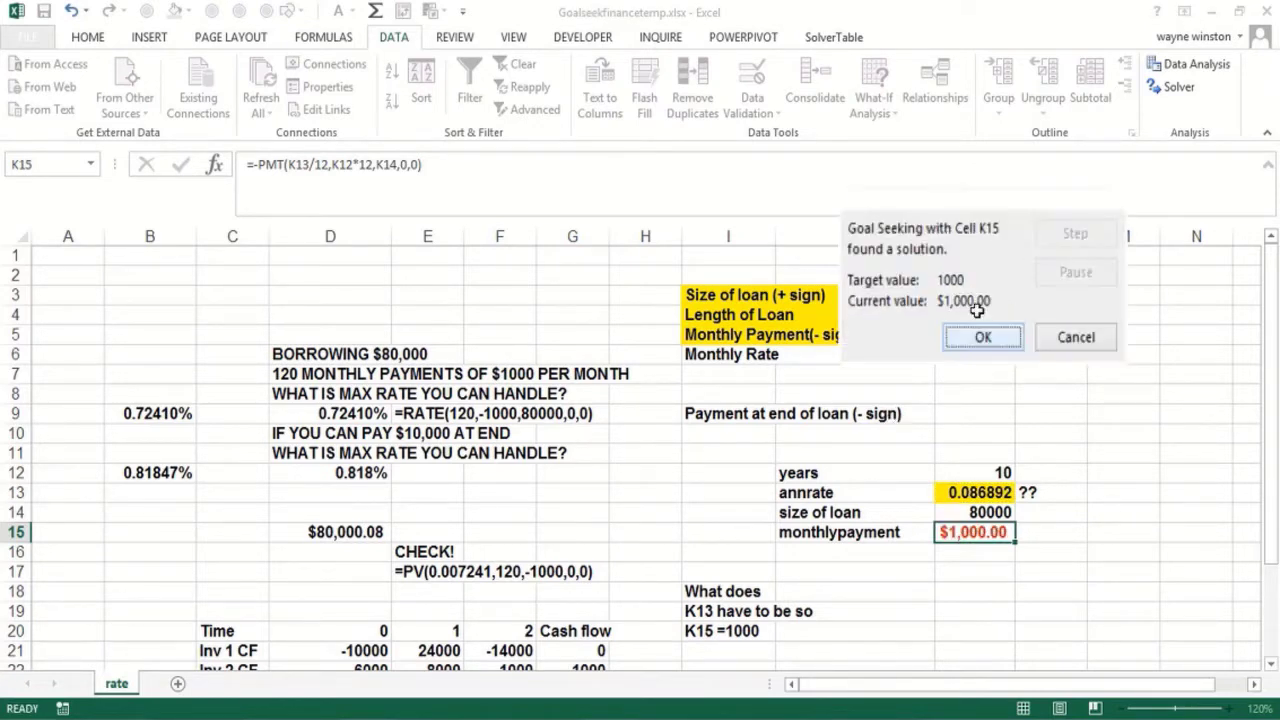
# Calculate the monthly rate in M13 with the formula =K13/12
pyautogui.doubleClick(1110, 493)
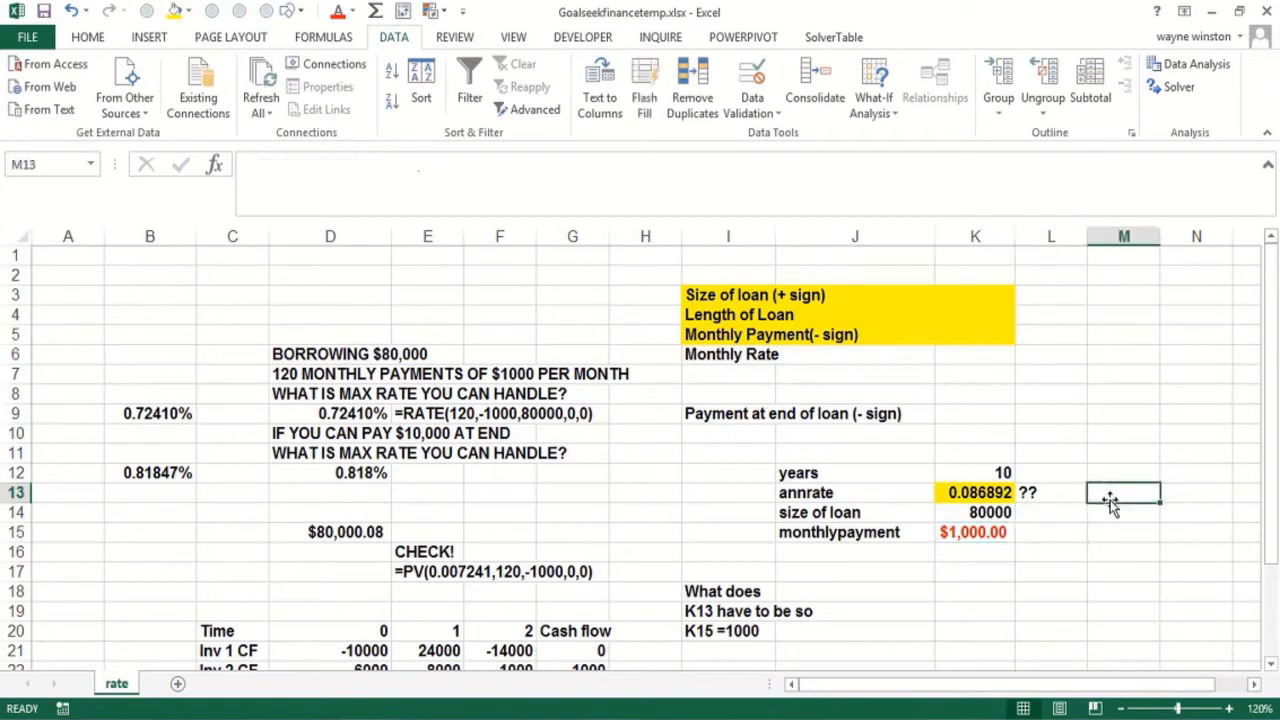
pyautogui.write('=')
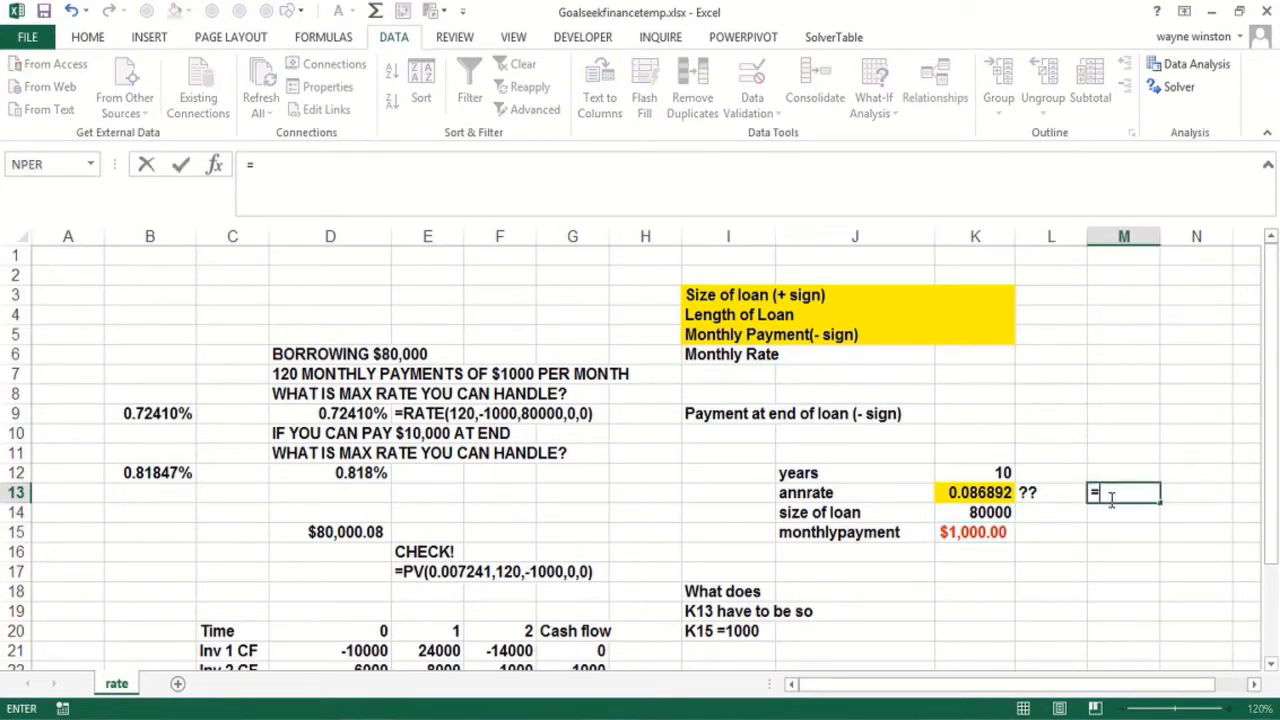
pyautogui.click(975, 494)
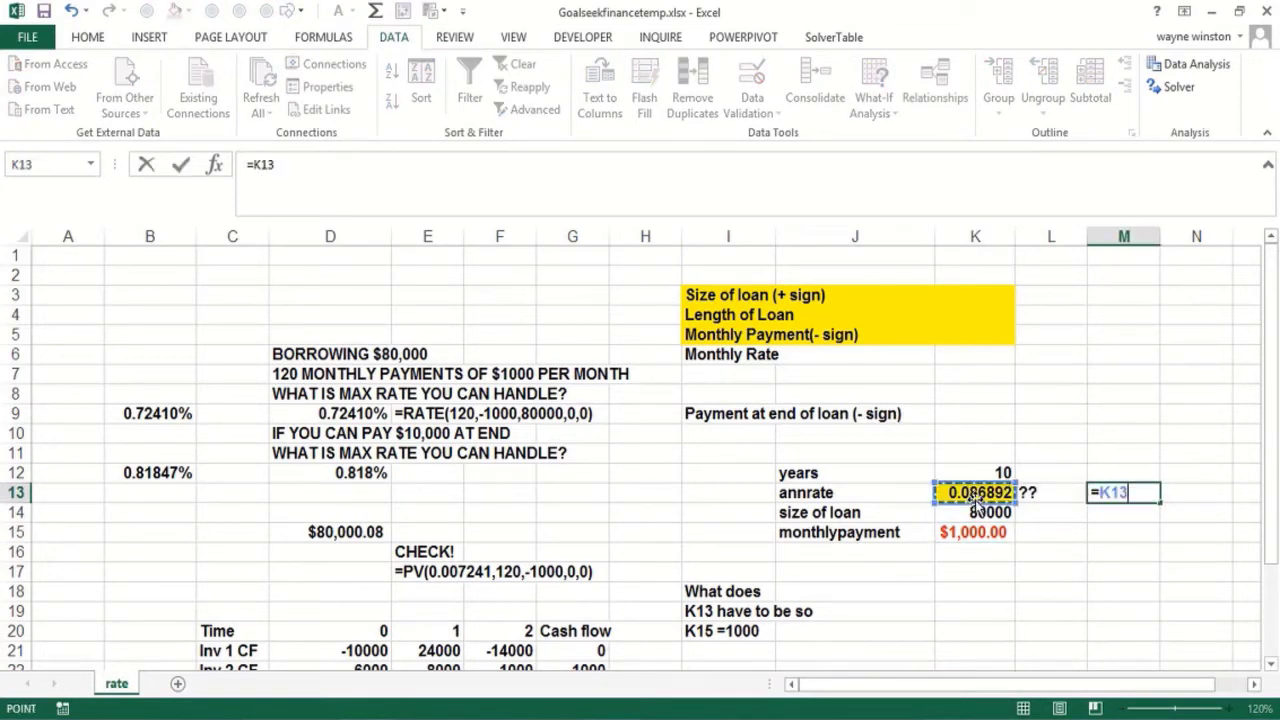
pyautogui.write('/12')
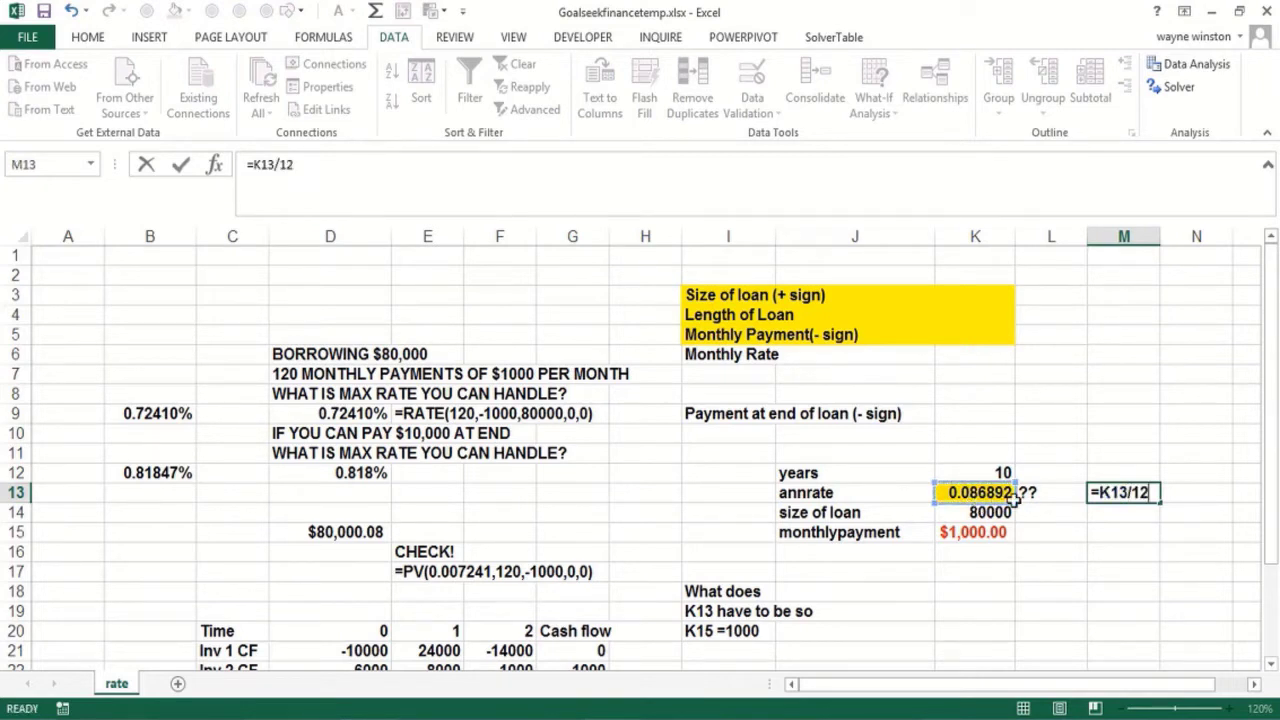
pyautogui.press('Return')
pyautogui.click(1105, 492)
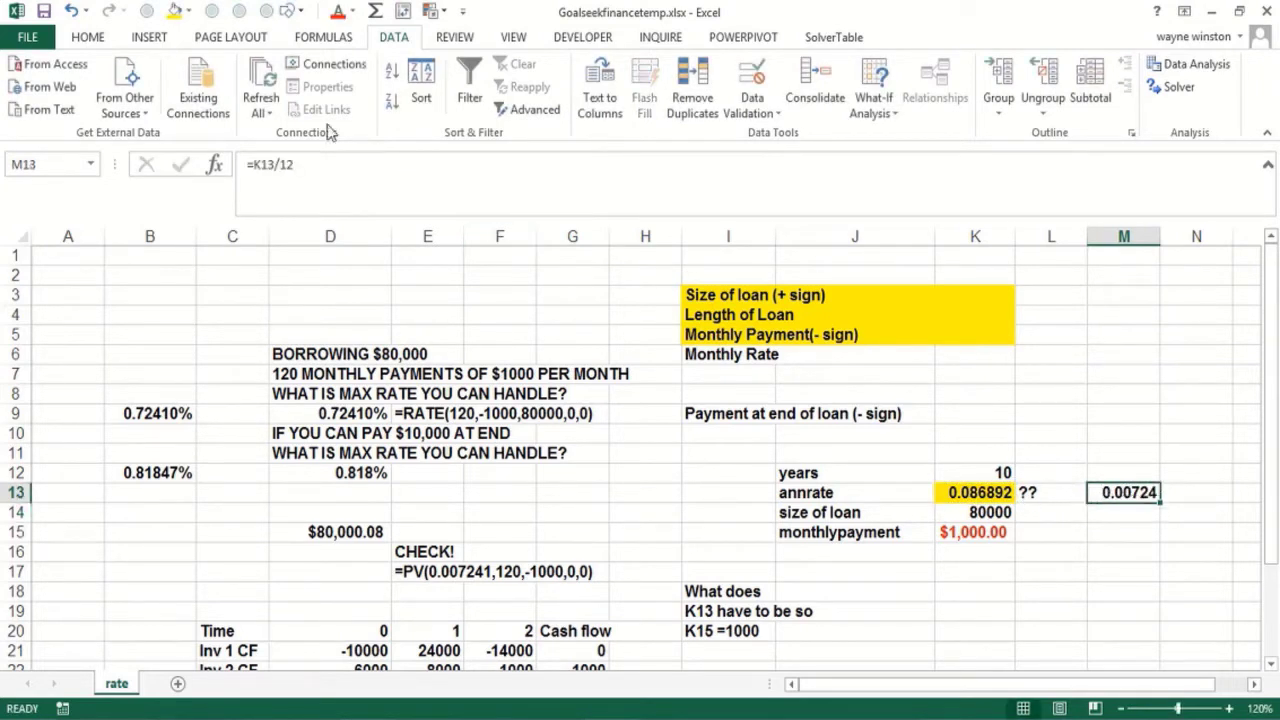
# Draw a double-headed arrow line from the monthly rate in M13 to the RATE result in B9
pyautogui.click(295, 11)
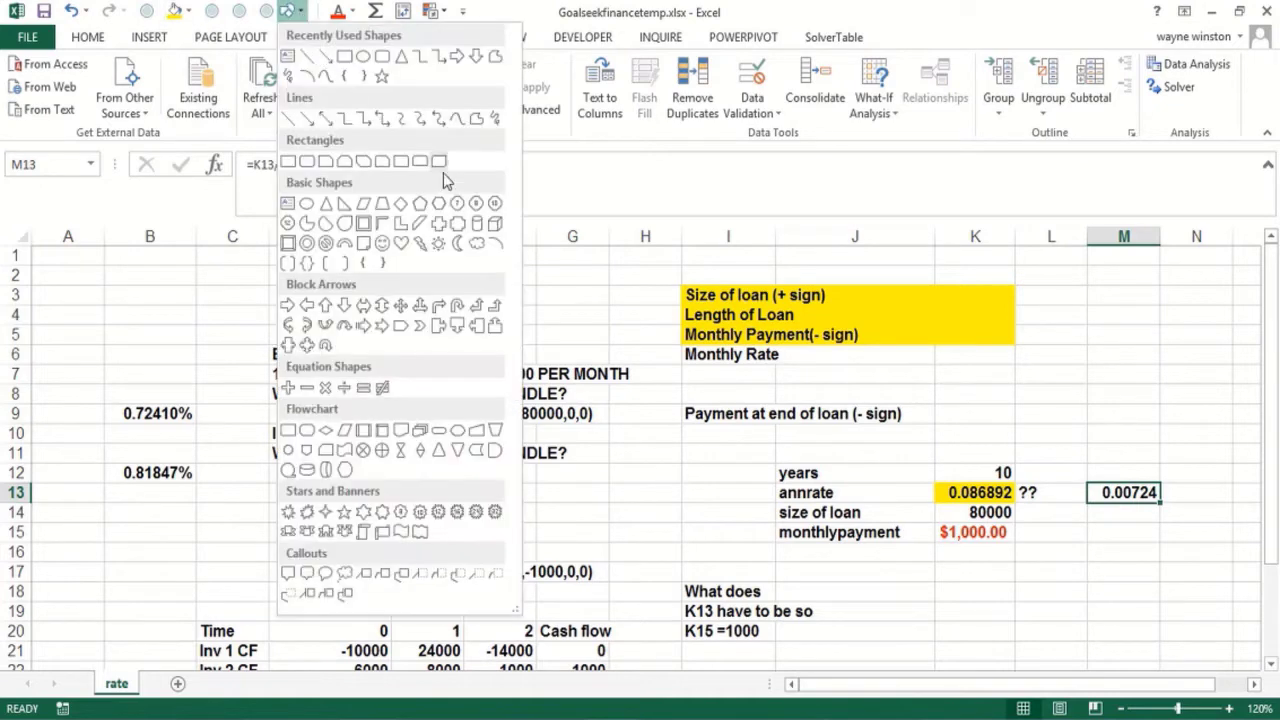
pyautogui.click(327, 119)
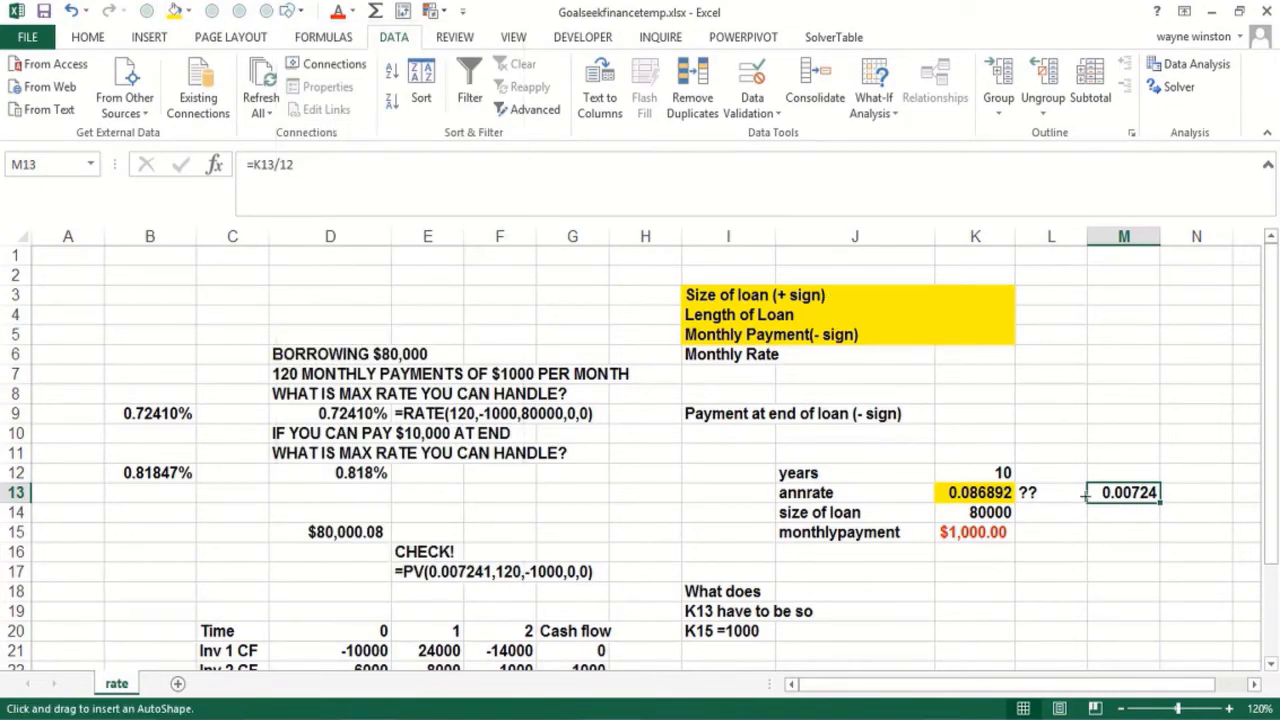
pyautogui.moveTo(1085, 496)
pyautogui.mouseDown()
pyautogui.moveTo(494, 489)
pyautogui.moveTo(188, 421)
pyautogui.mouseUp()
pyautogui.click(112, 578)
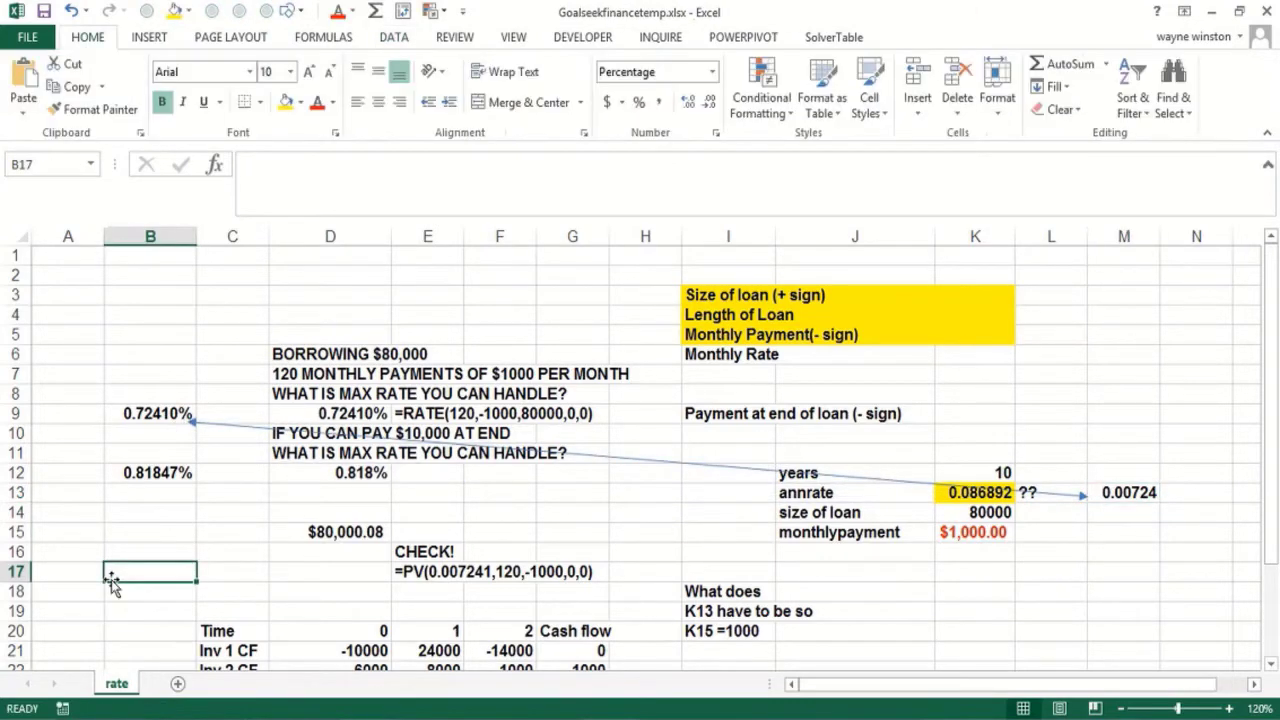
# Examine the cash flows of Investment 1 and Investment 2 in rows 20 to 22, including the total in G21
pyautogui.press('Down')
pyautogui.press('Down')
pyautogui.press('Down')
pyautogui.press('Down')
pyautogui.press('Down')
pyautogui.press('Down')
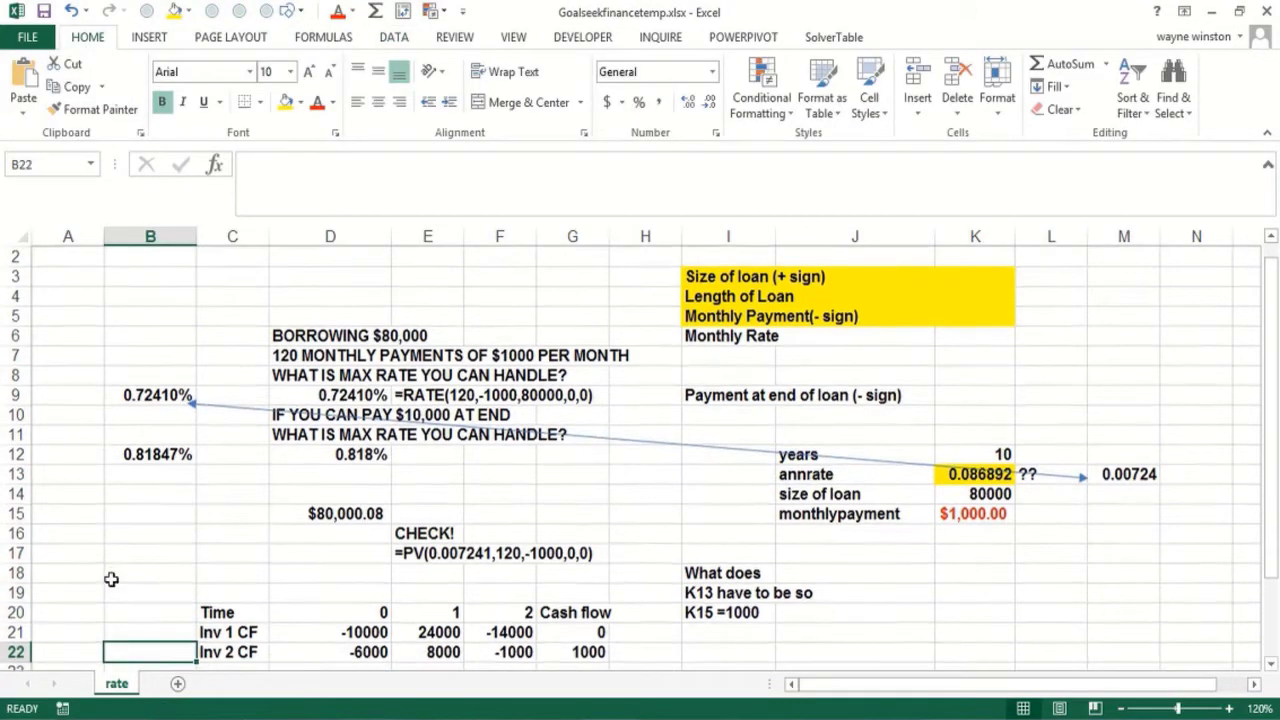
pyautogui.press('Down')
pyautogui.press('Down')
pyautogui.press('Down')
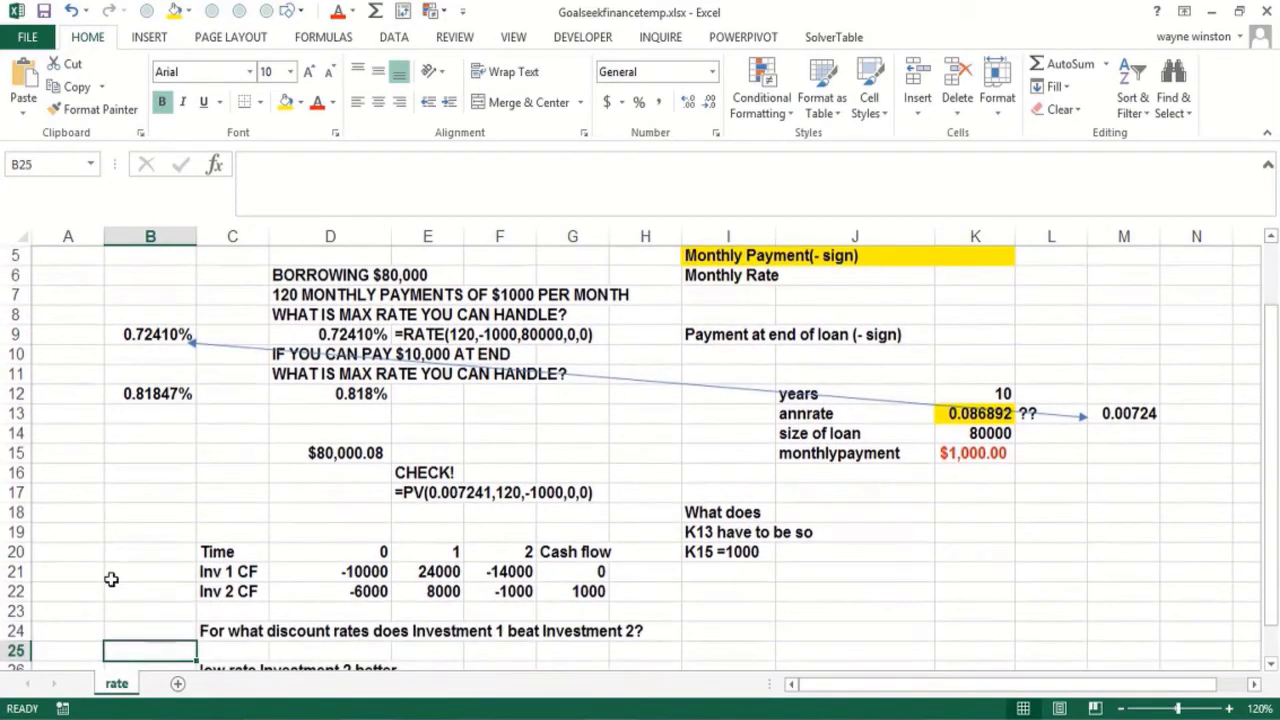
pyautogui.press('Up')
pyautogui.press('Up')
pyautogui.press('Up')
pyautogui.press('Up')
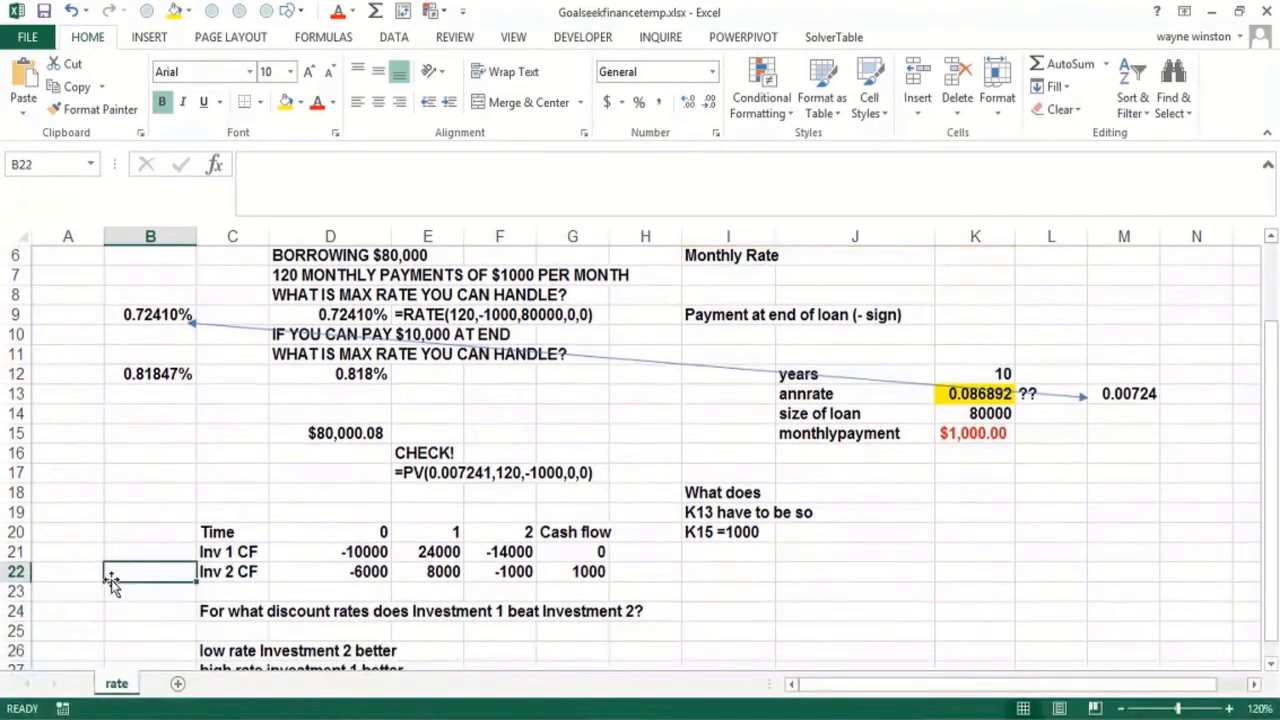
pyautogui.press('Right')
pyautogui.press('Right')
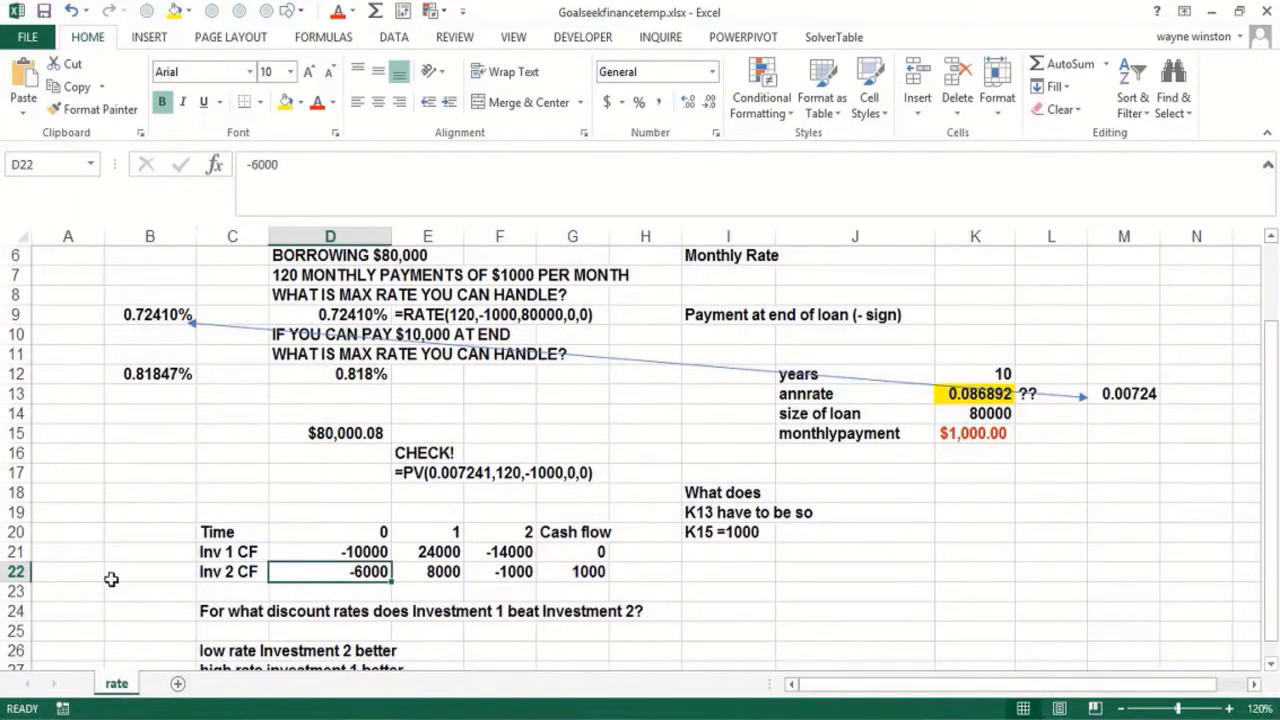
pyautogui.press('Up')
pyautogui.press('Right')
pyautogui.press('Right')
pyautogui.press('Right')
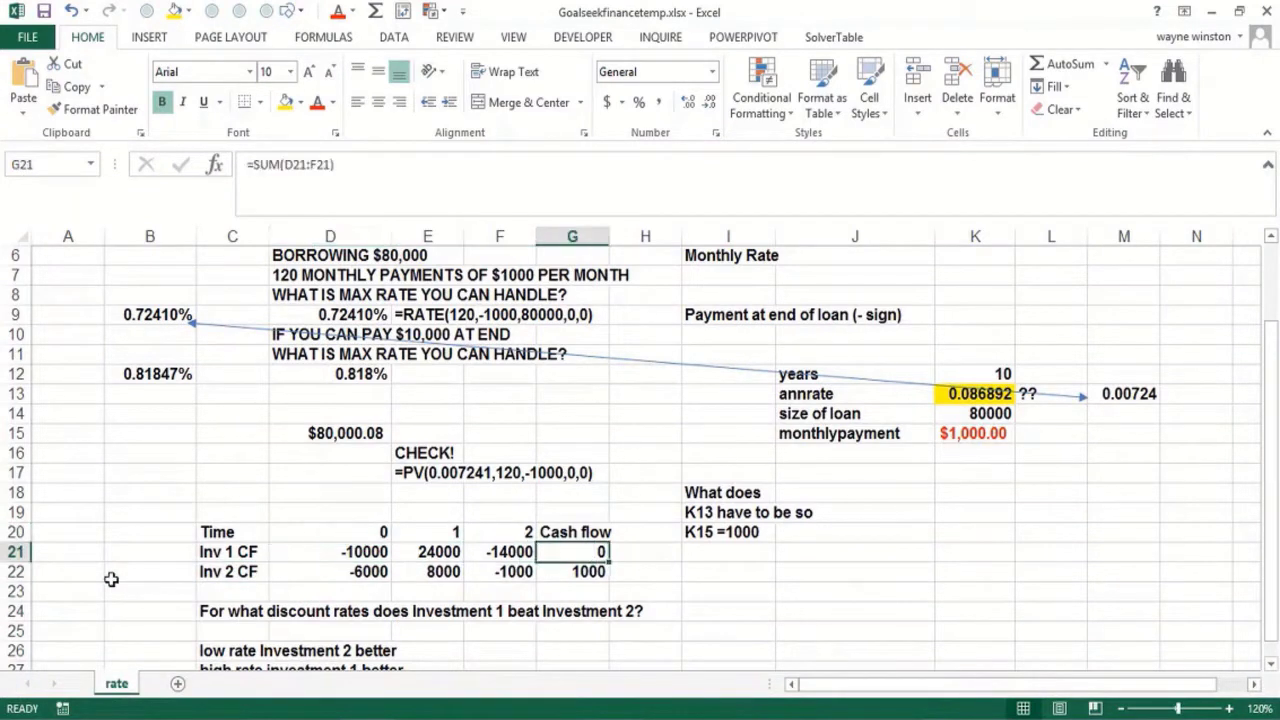
# Read the discount rate question in row 24 and the low-rate and high-rate notes in rows 26 and 27
pyautogui.press('Down')
pyautogui.press('Down')
pyautogui.press('Down')
pyautogui.press('Down')
pyautogui.press('Down')
pyautogui.press('Down')
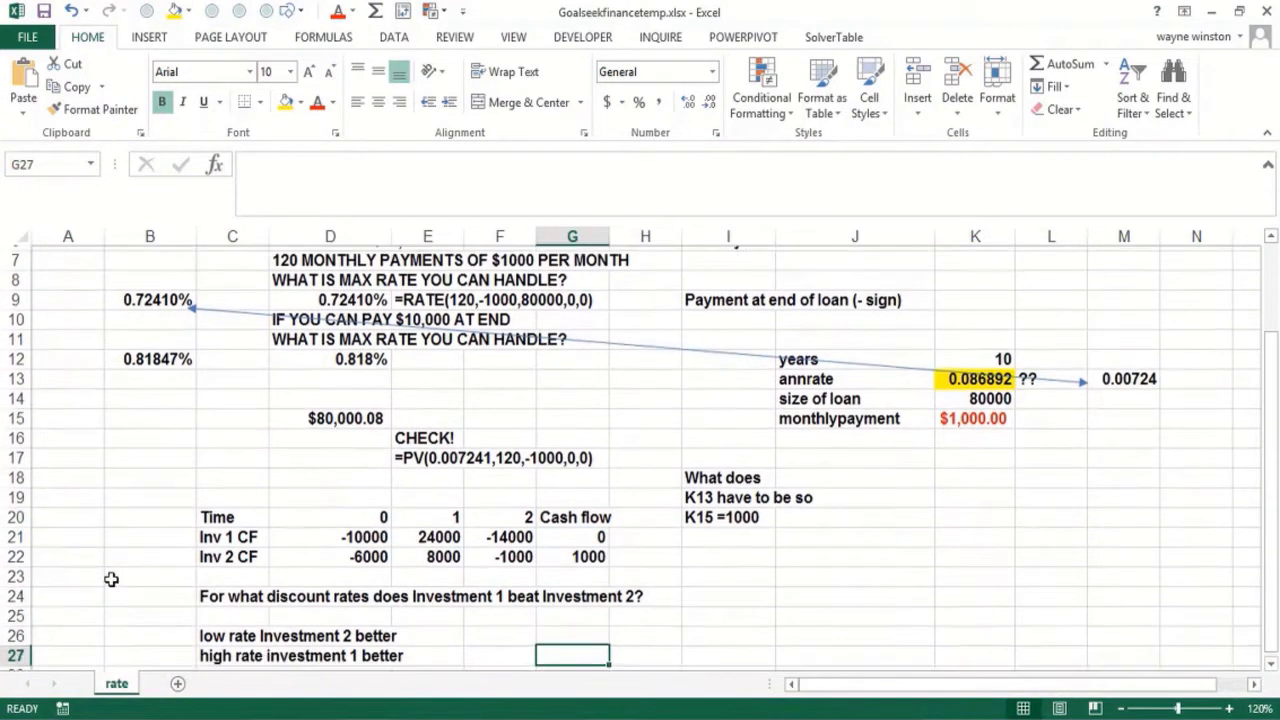
pyautogui.press('Up')
pyautogui.press('Up')
pyautogui.press('Up')
pyautogui.press('Up')
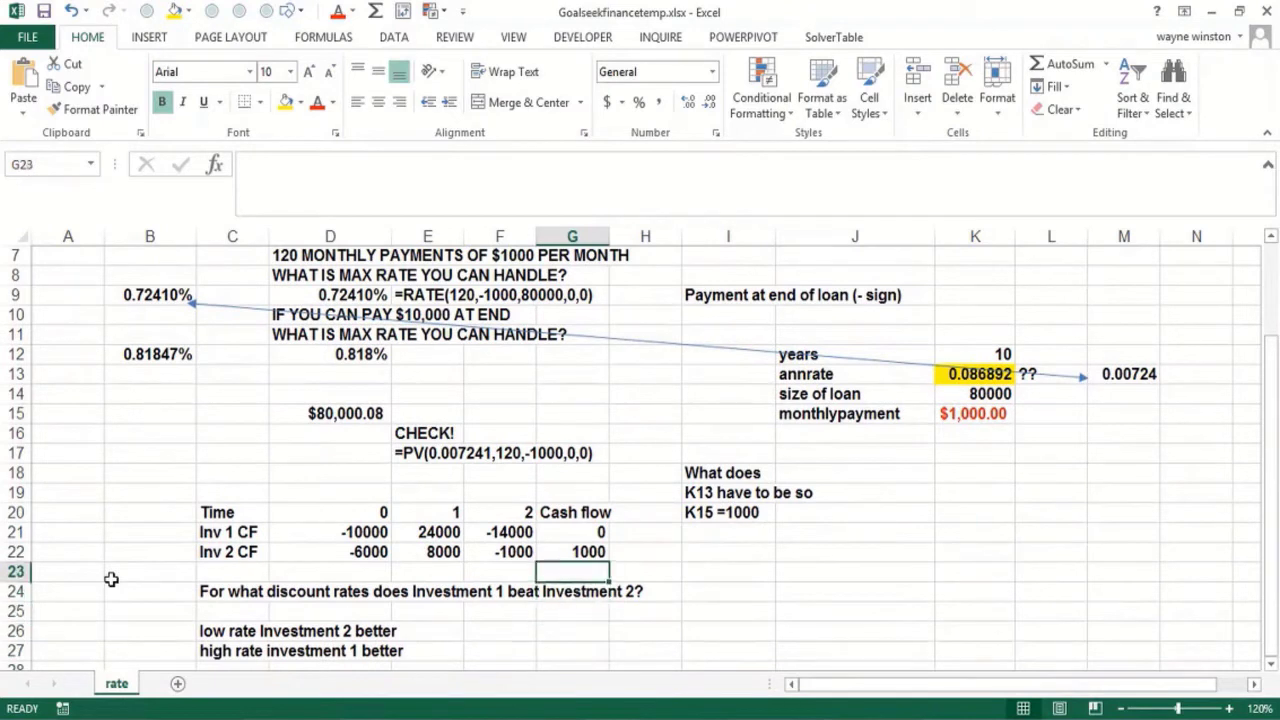
pyautogui.press('Down')
pyautogui.press('Left')
pyautogui.press('Left')
pyautogui.press('Left')
pyautogui.press('Down')
pyautogui.press('Down')
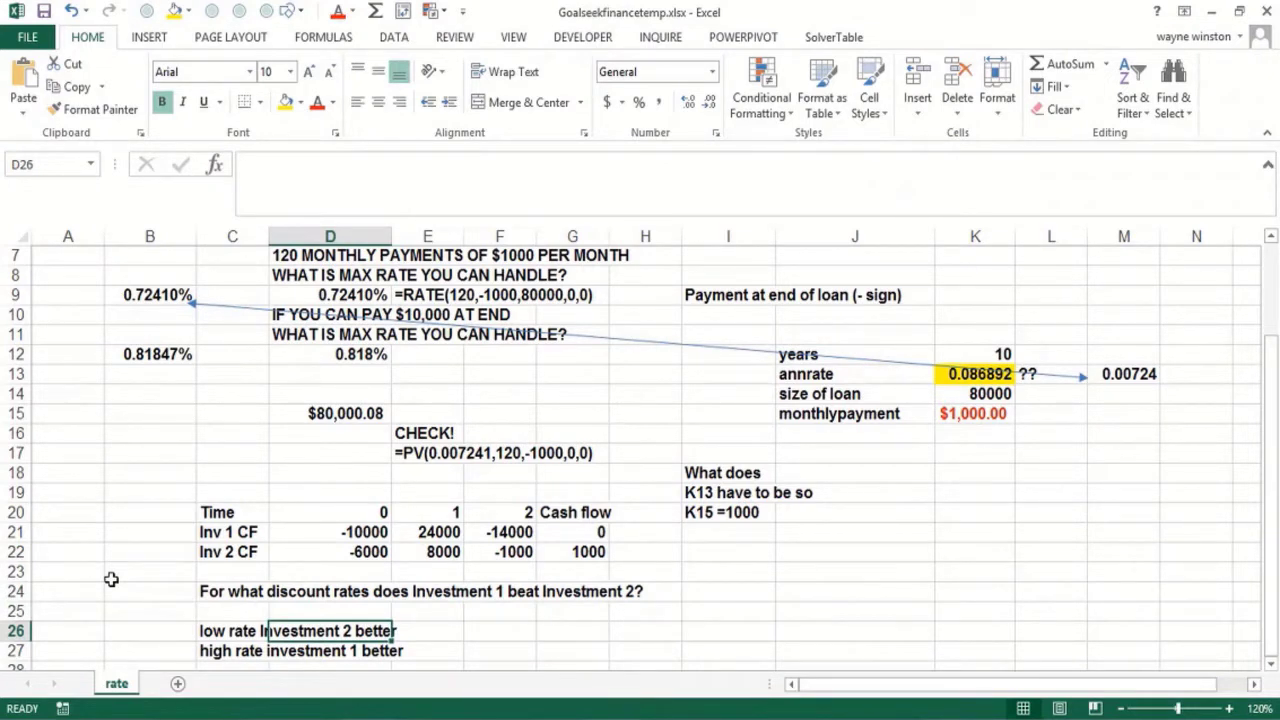
# Calculate Investment 1's net present value in F26 with the formula =NPV(.2,D21:F21)
pyautogui.press('Right')
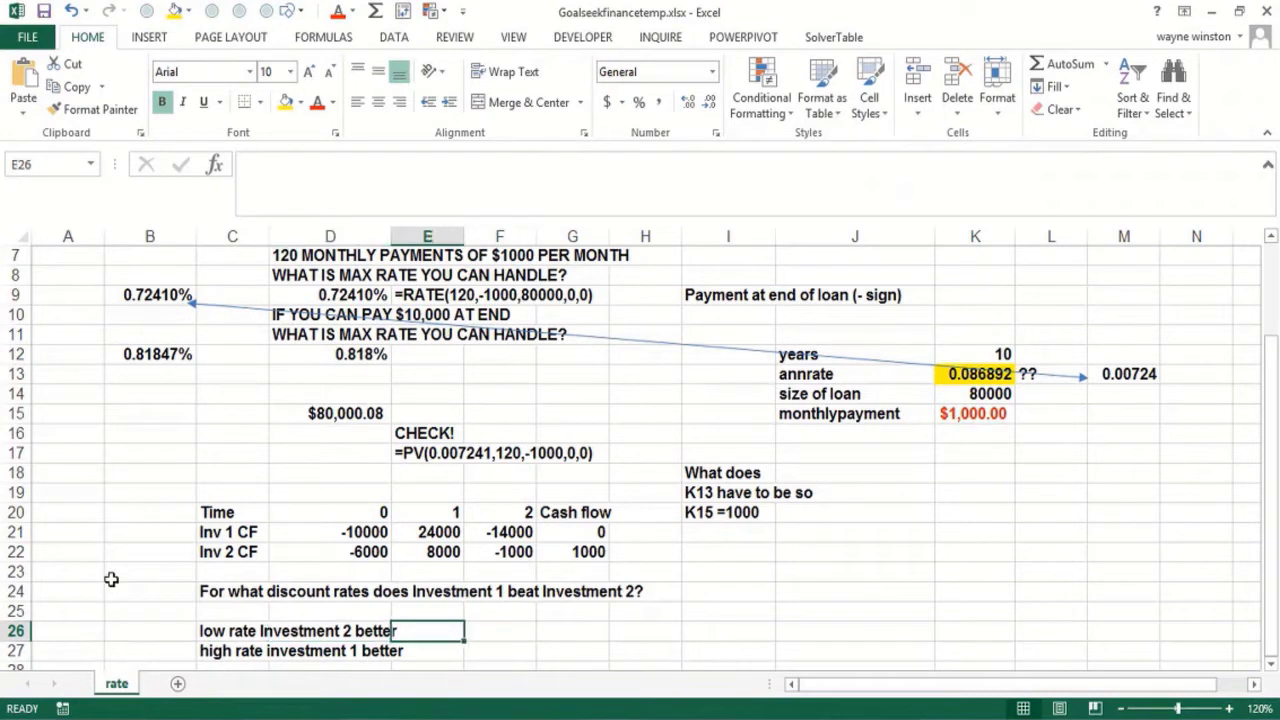
pyautogui.press('Right')
pyautogui.write('=np v')
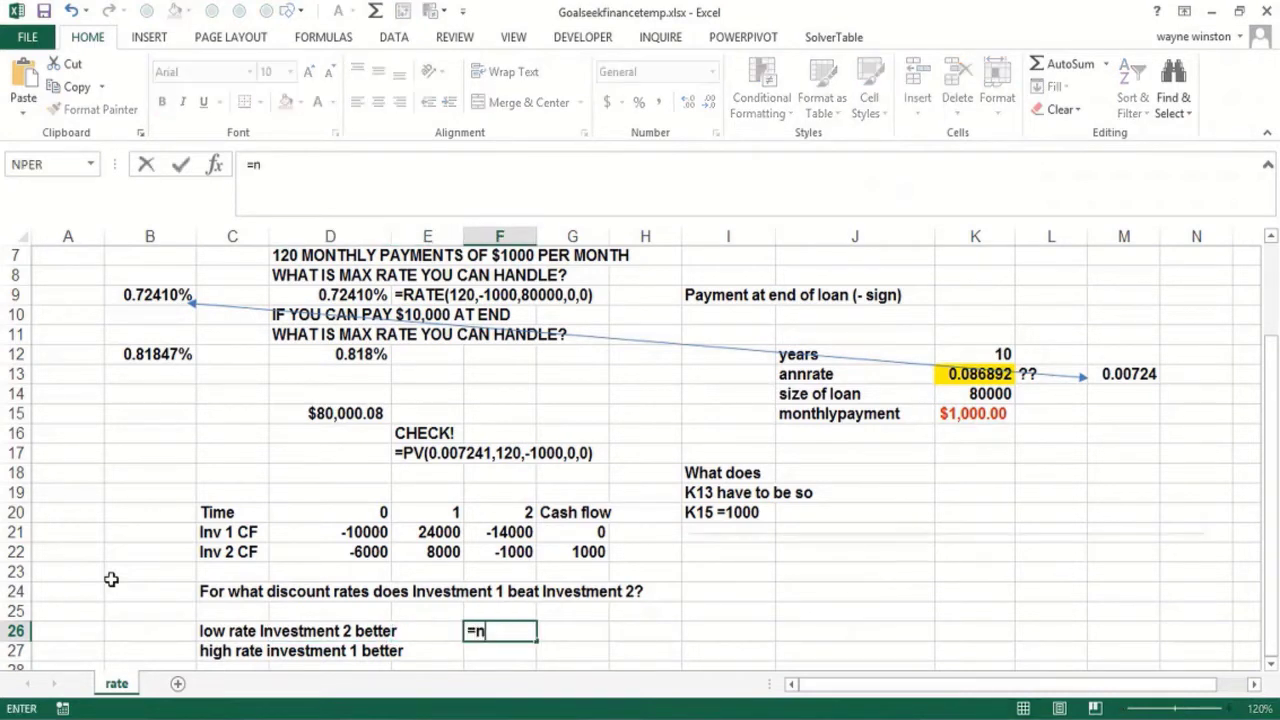
pyautogui.press('BackSpace')
pyautogui.press('BackSpace')
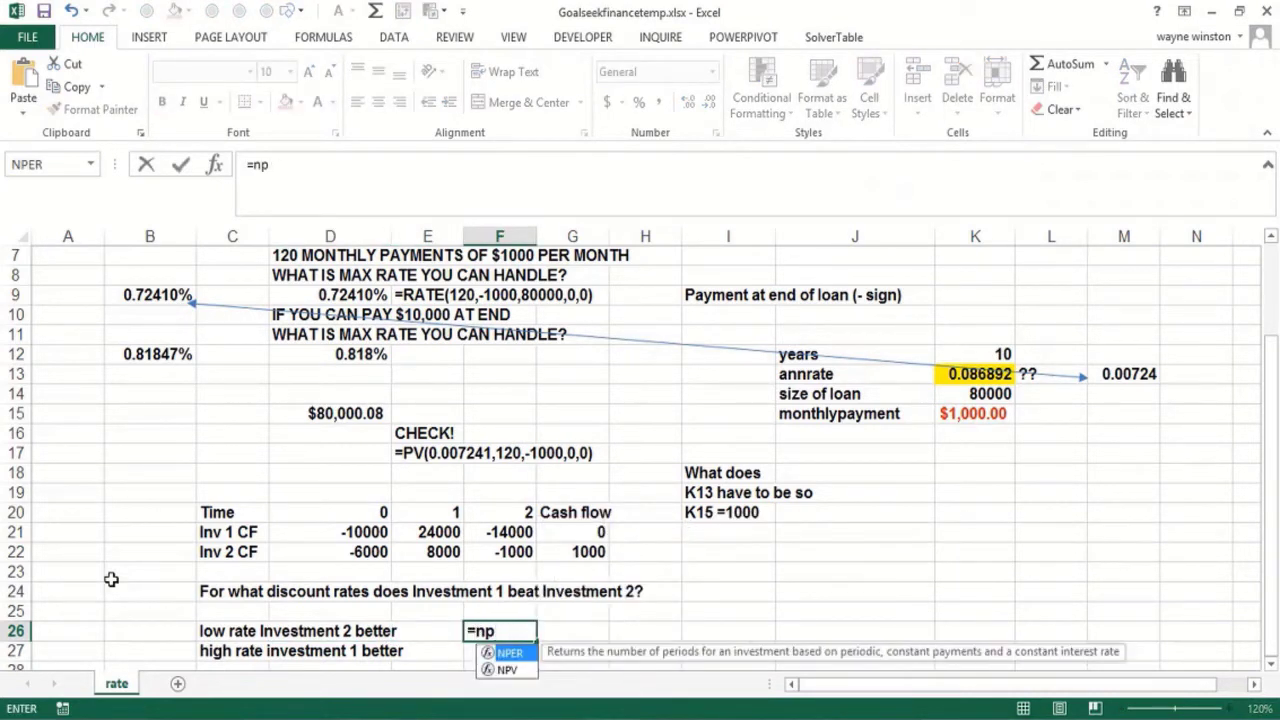
pyautogui.write('v(.2,')
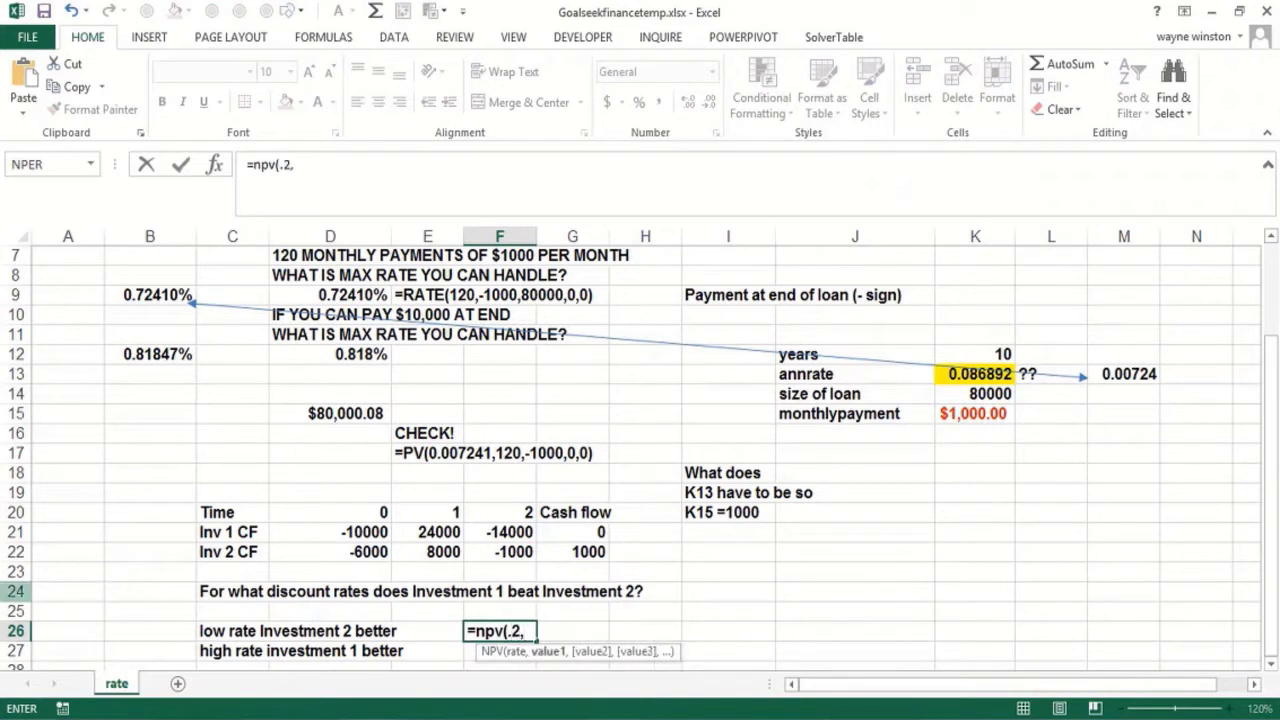
pyautogui.moveTo(358, 555); pyautogui.dragTo(500, 560)
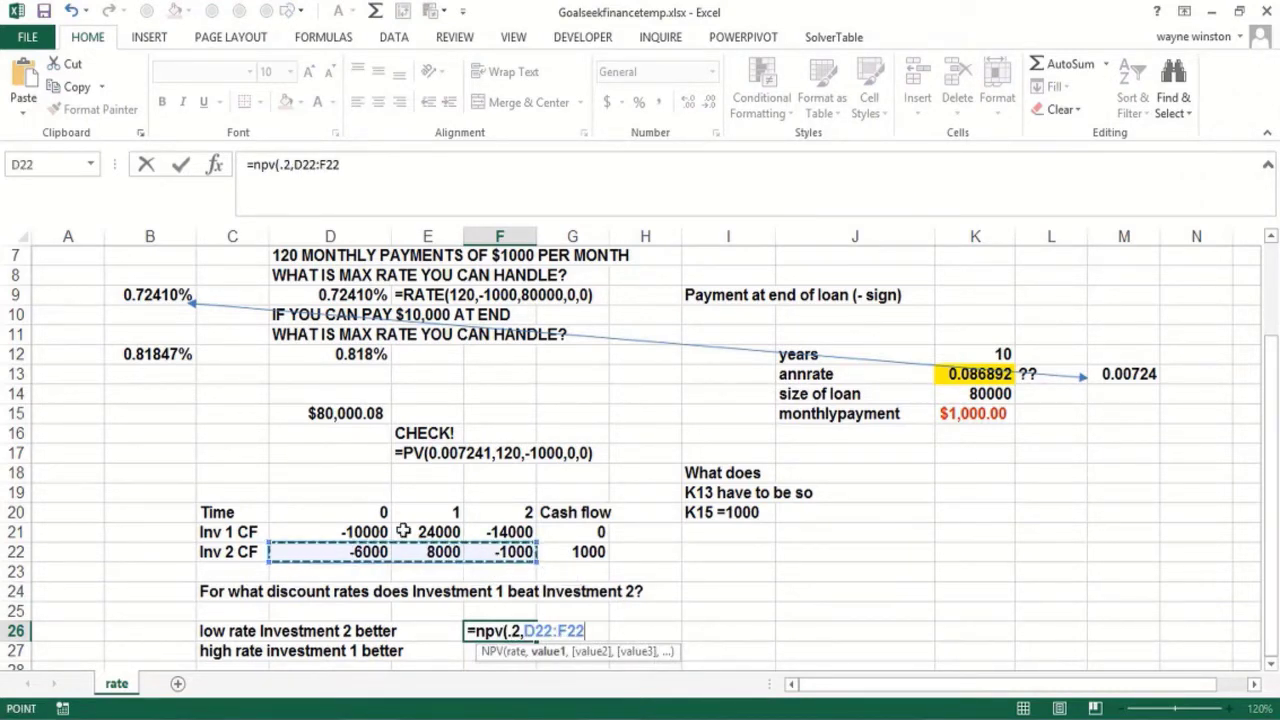
pyautogui.moveTo(360, 532); pyautogui.dragTo(512, 532)
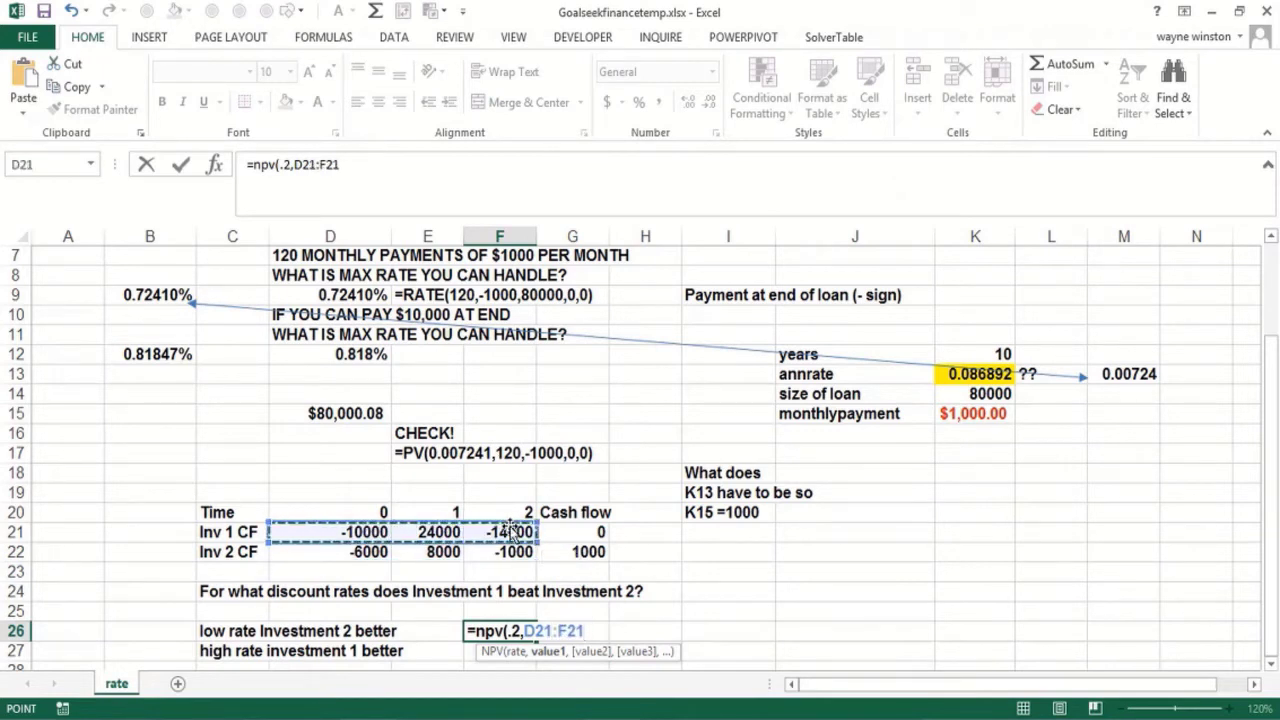
pyautogui.write(')')
pyautogui.hotkey('ctrl', 'Return')
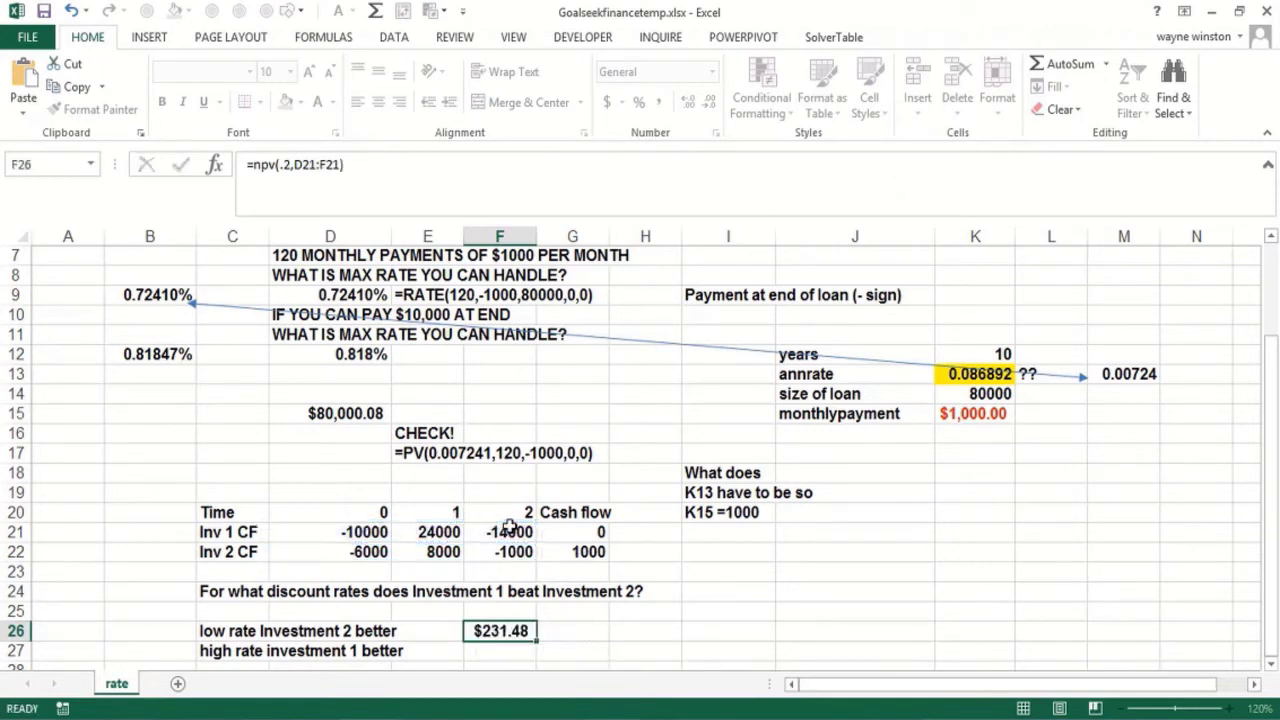
# Label the net present value rows by entering Inv1 in G26 and Inv2 in G27
pyautogui.press('Down')
pyautogui.press('Up')
pyautogui.press('Right')
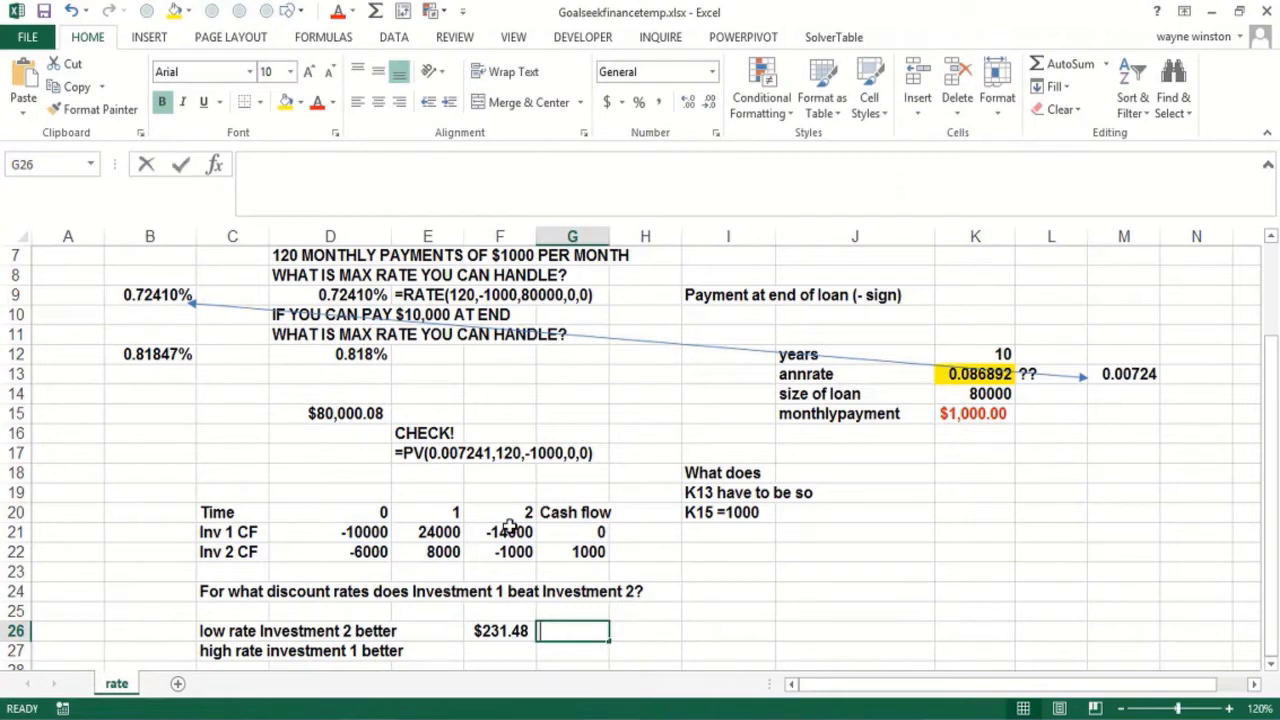
pyautogui.write('Inv1')
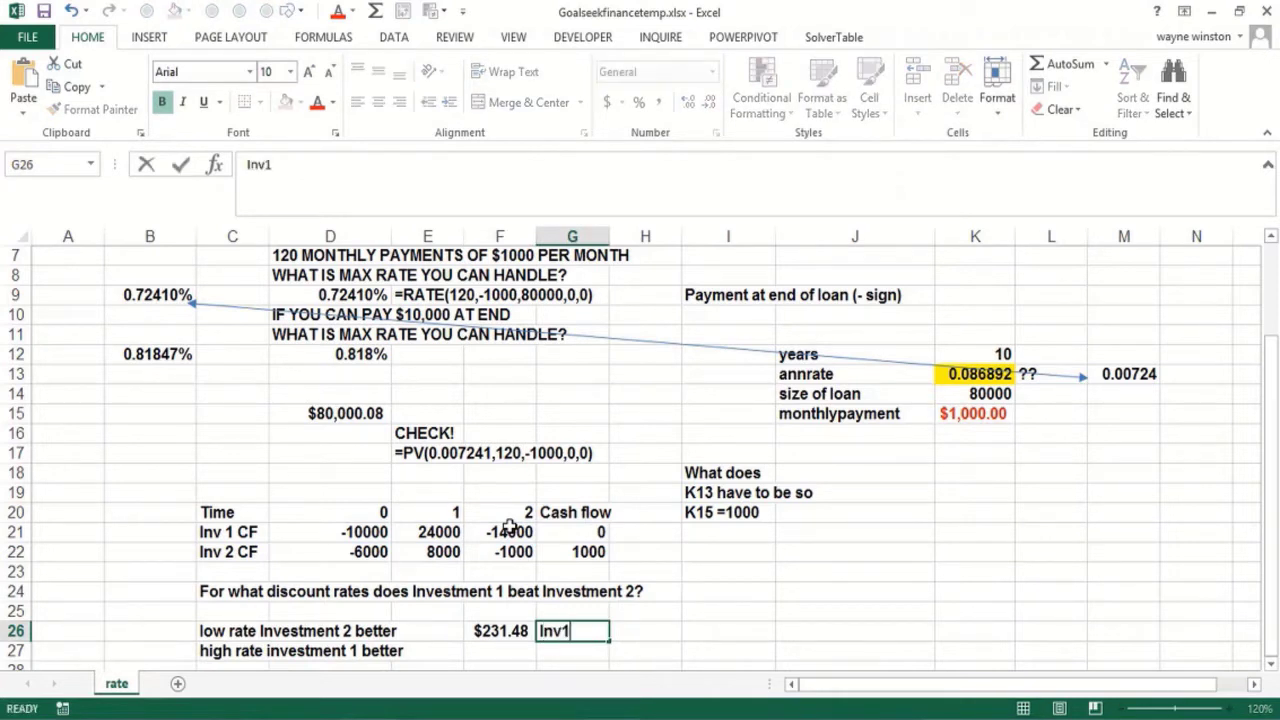
pyautogui.press('Return')
pyautogui.write('Inv1')
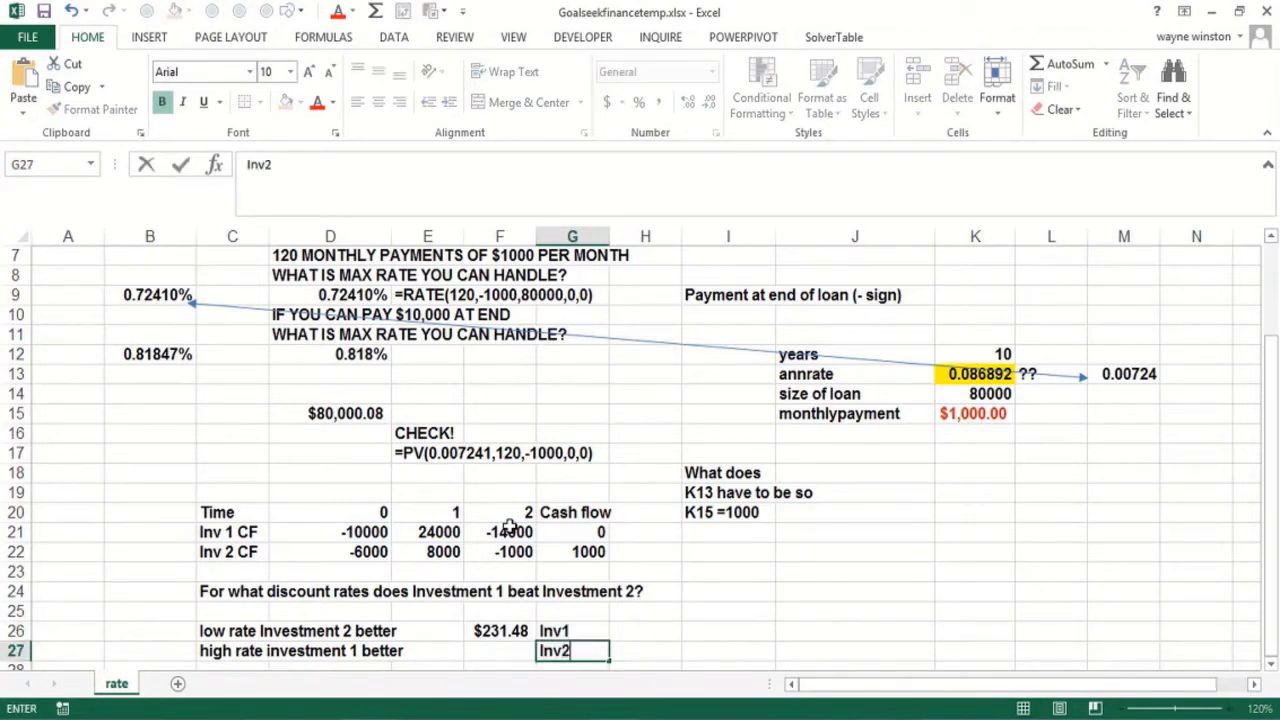
pyautogui.click(520, 630)
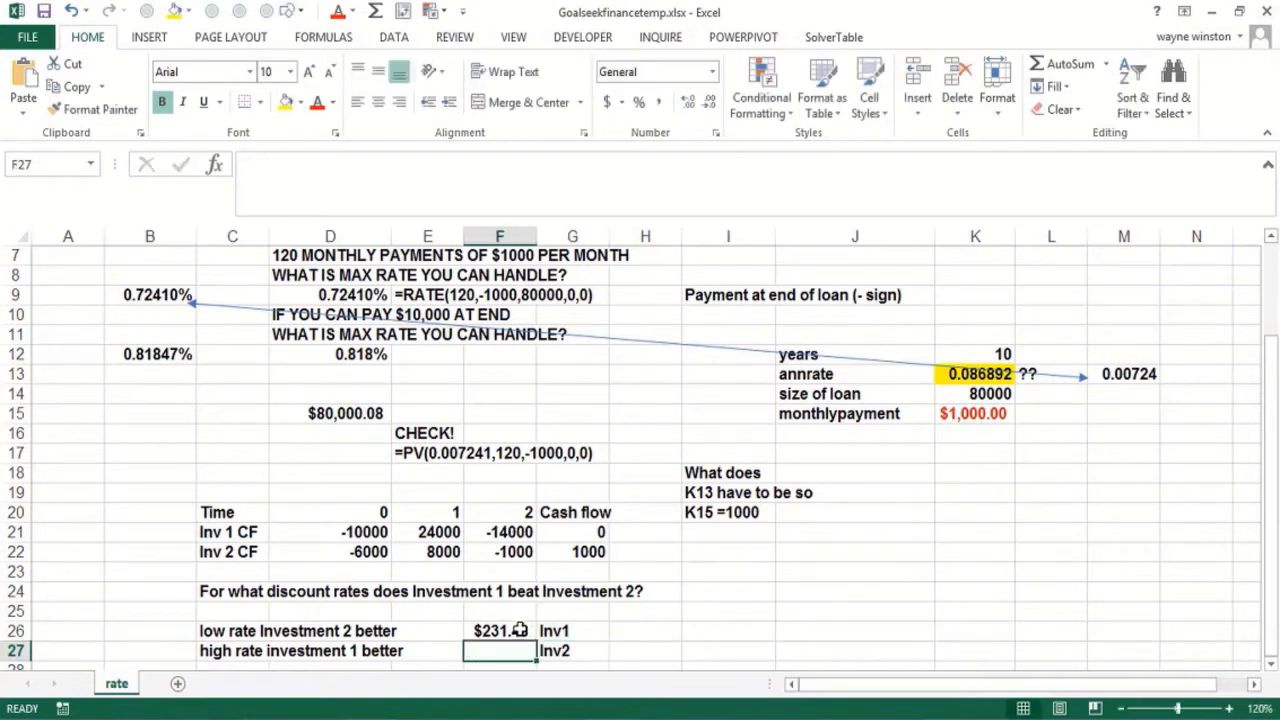
# Copy Investment 1's net present value formula from F26 down to F27 for Investment 2
pyautogui.moveTo(531, 650); pyautogui.dragTo(523, 666)
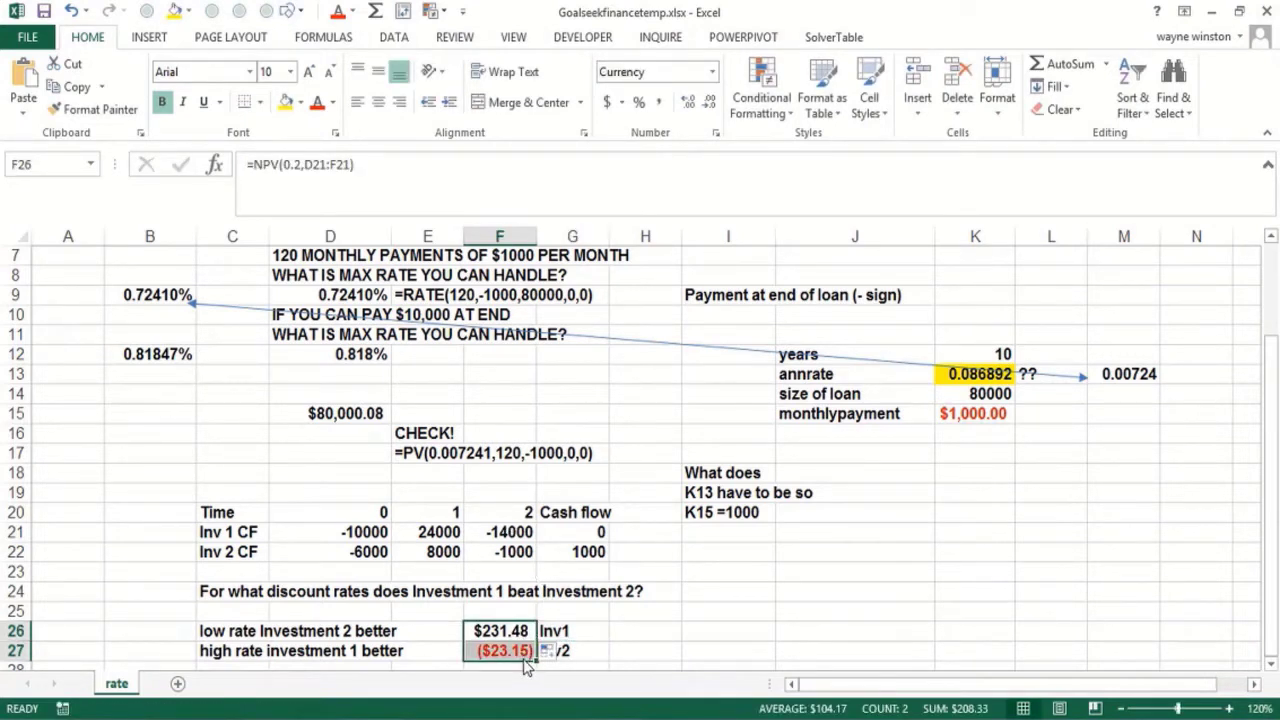
pyautogui.click(632, 629)
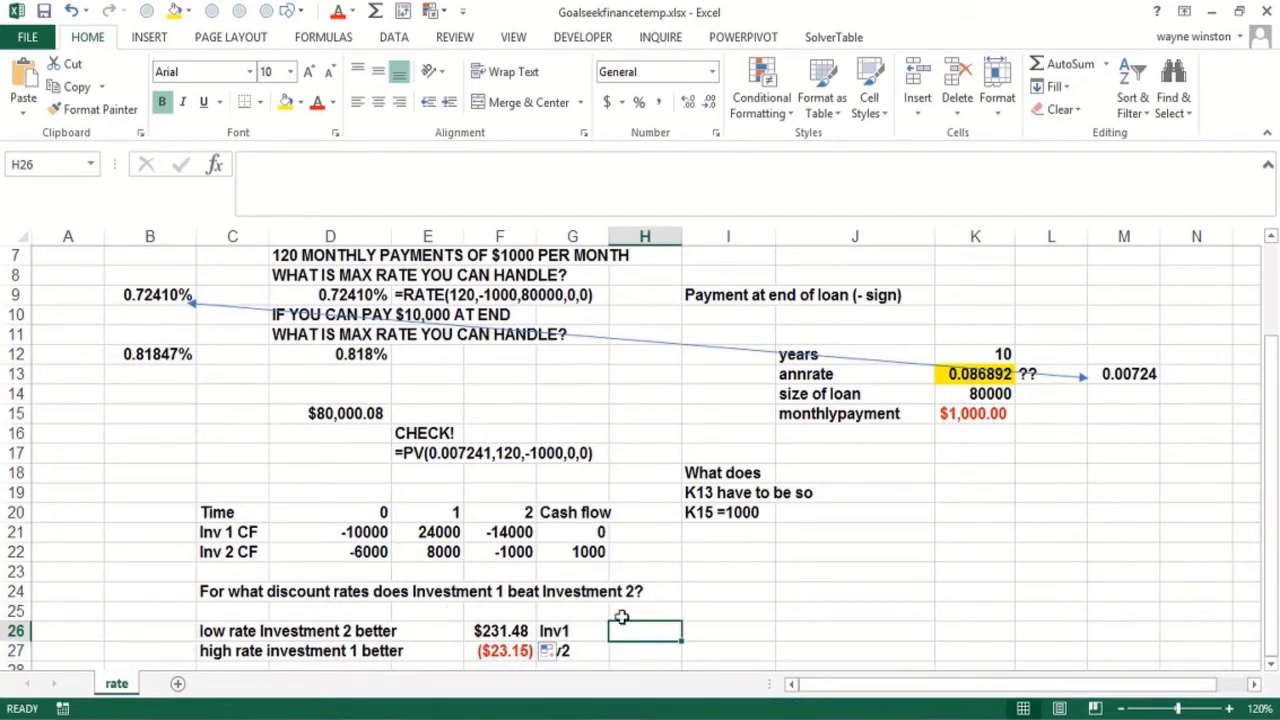
# Write the question "At what discount rate do the two Investments" in D29 and "have the same NPV?" in D30
pyautogui.press('Down')
pyautogui.press('Down')
pyautogui.press('Down')
pyautogui.press('Left')
pyautogui.press('Left')
pyautogui.press('Left')
pyautogui.press('Left')
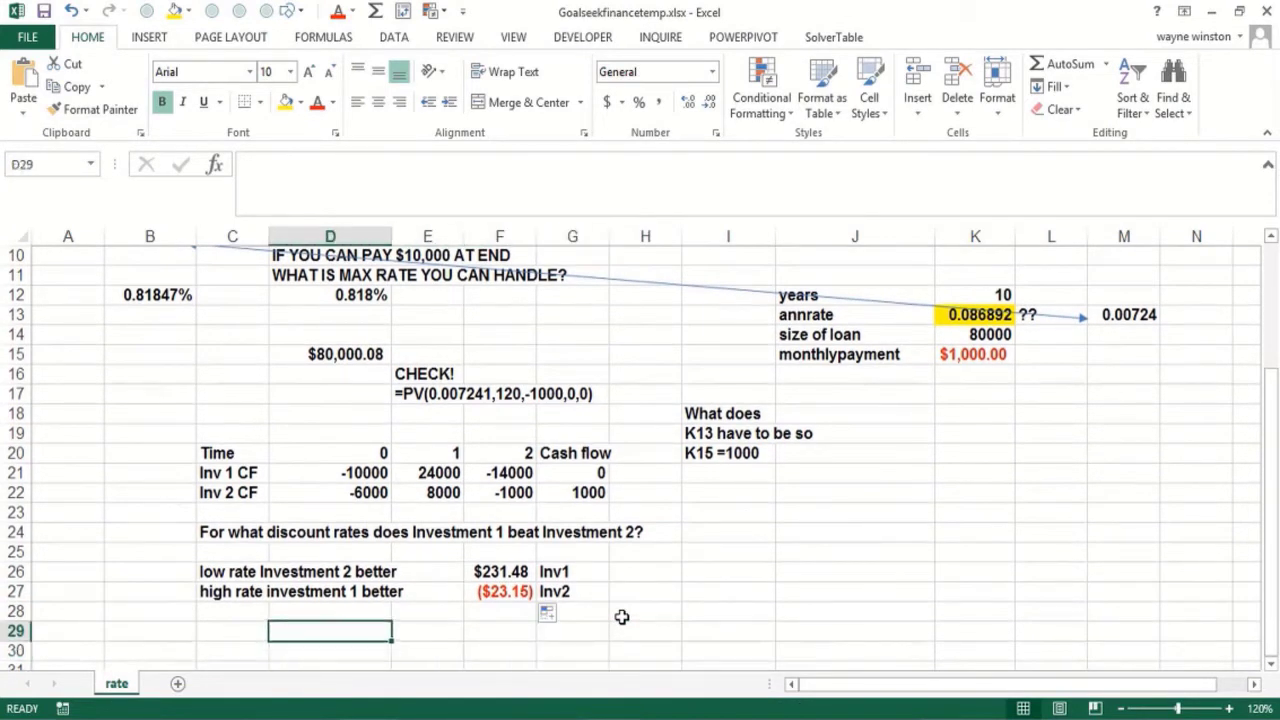
pyautogui.write('At what')
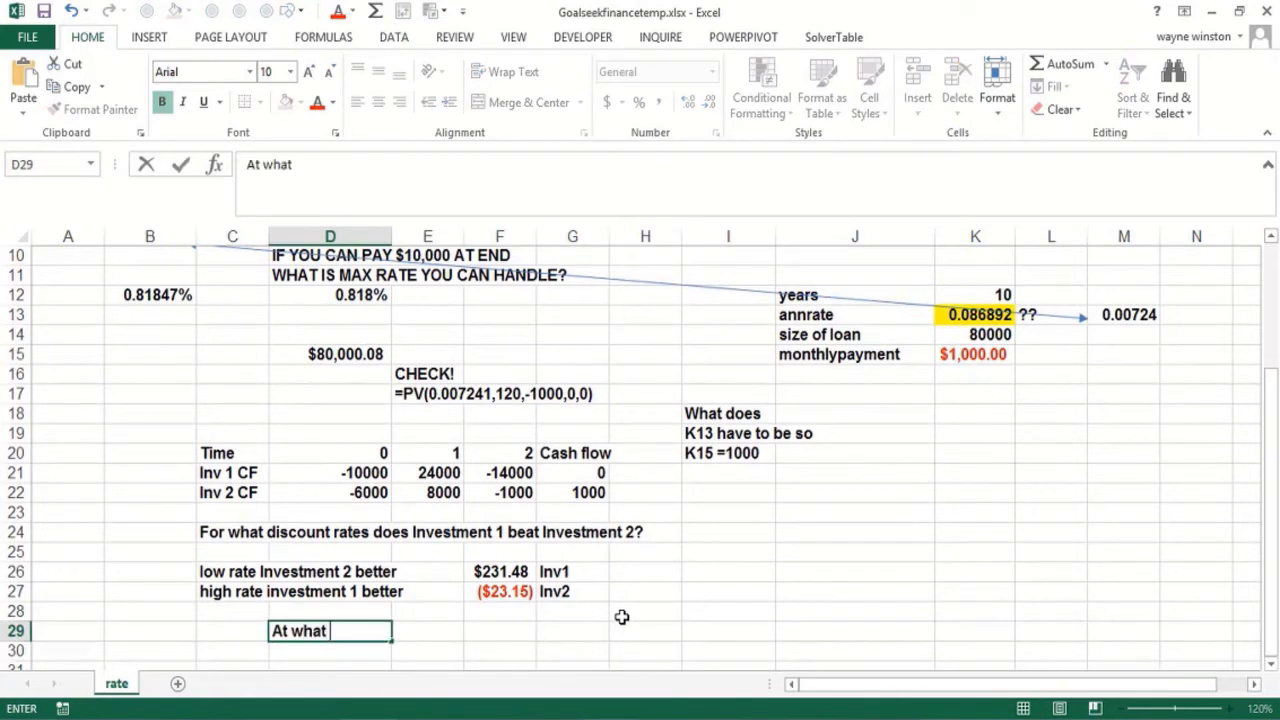
pyautogui.write(' discount r')
pyautogui.write('ate do t')
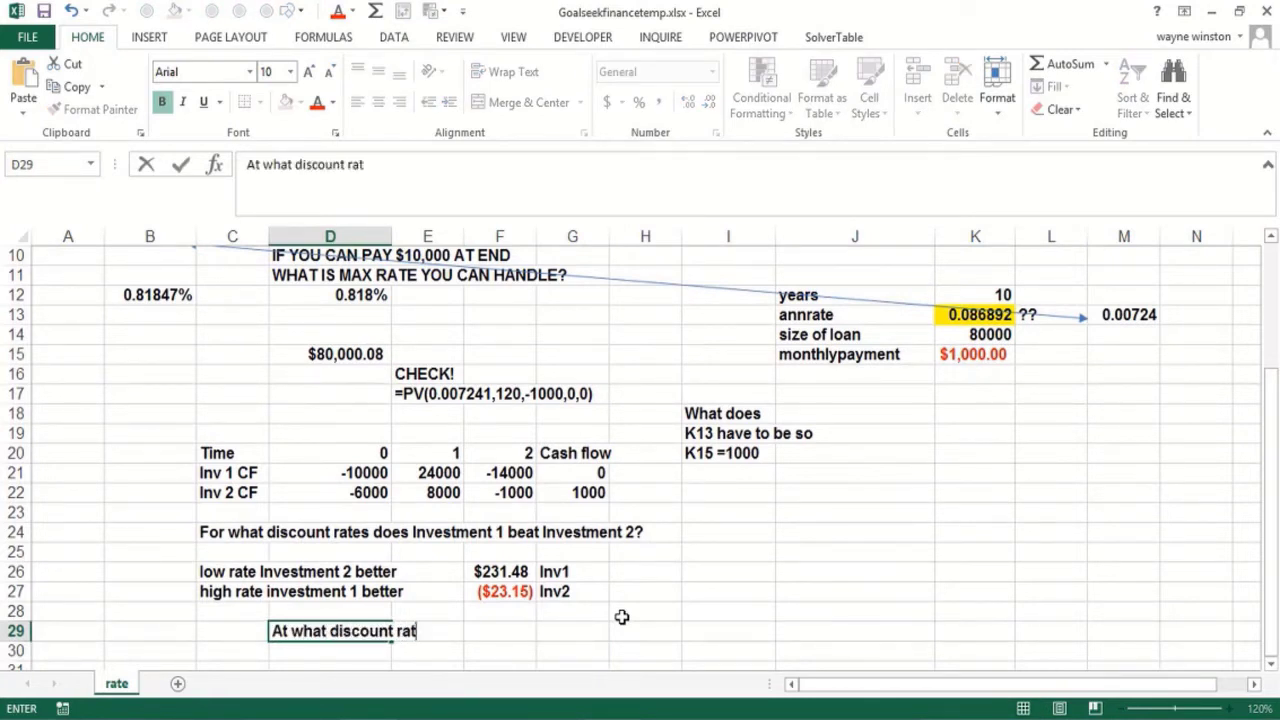
pyautogui.write('he tw')
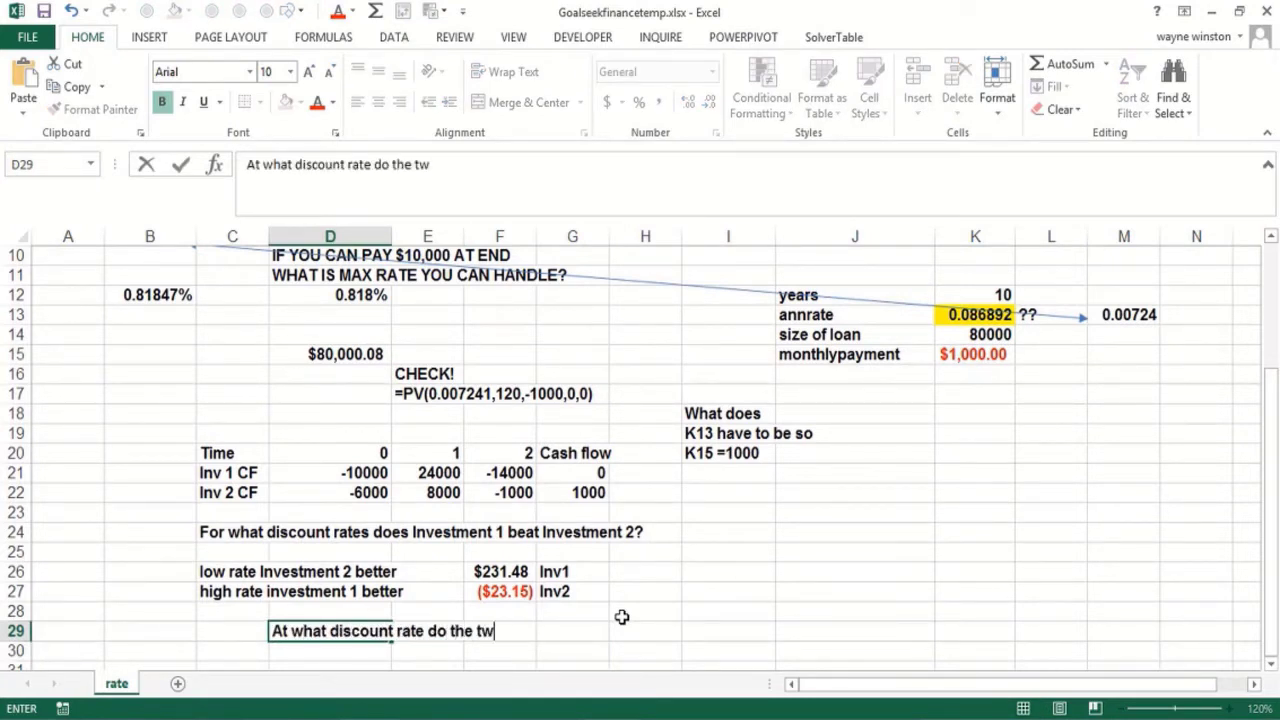
pyautogui.write('o Inve')
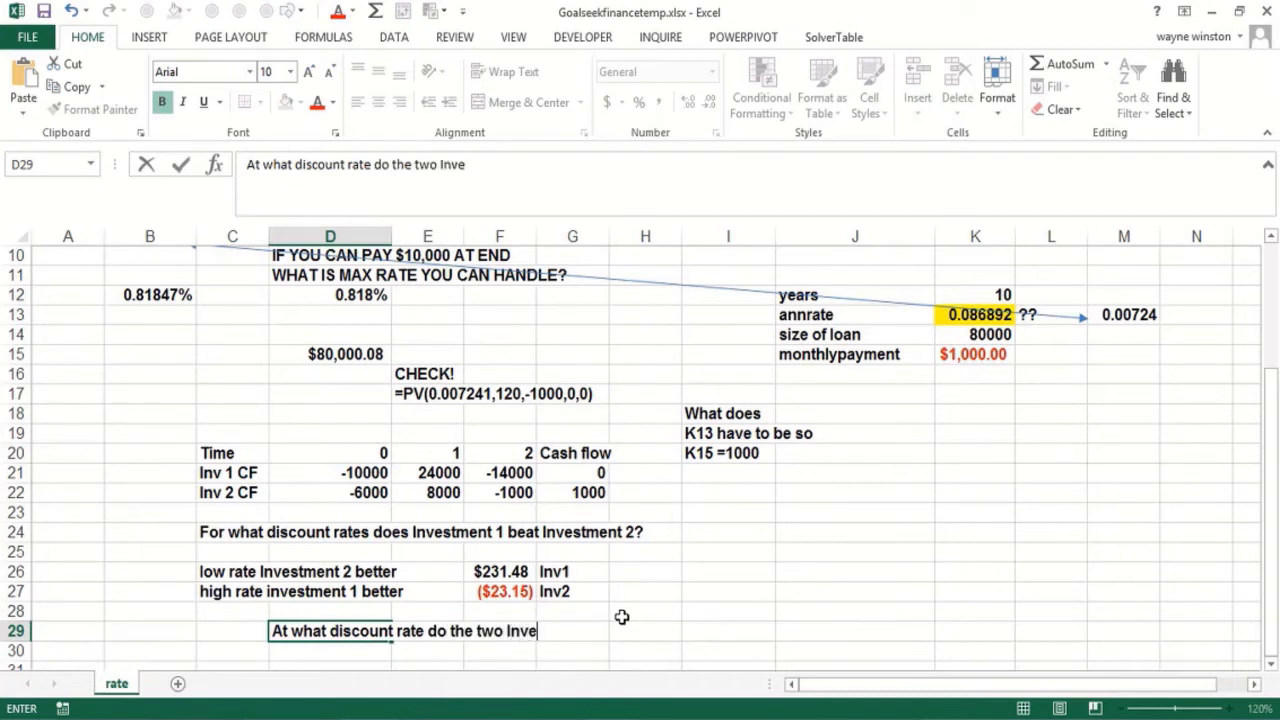
pyautogui.write('stments')
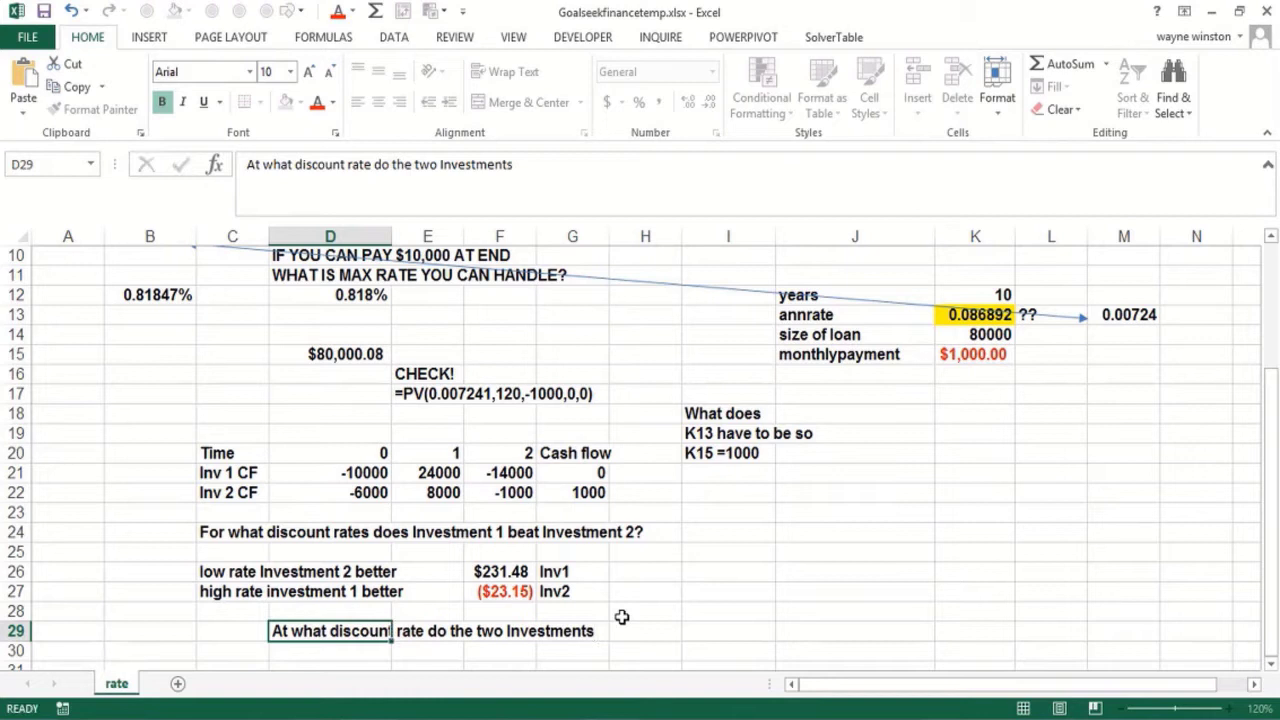
pyautogui.press('Return')
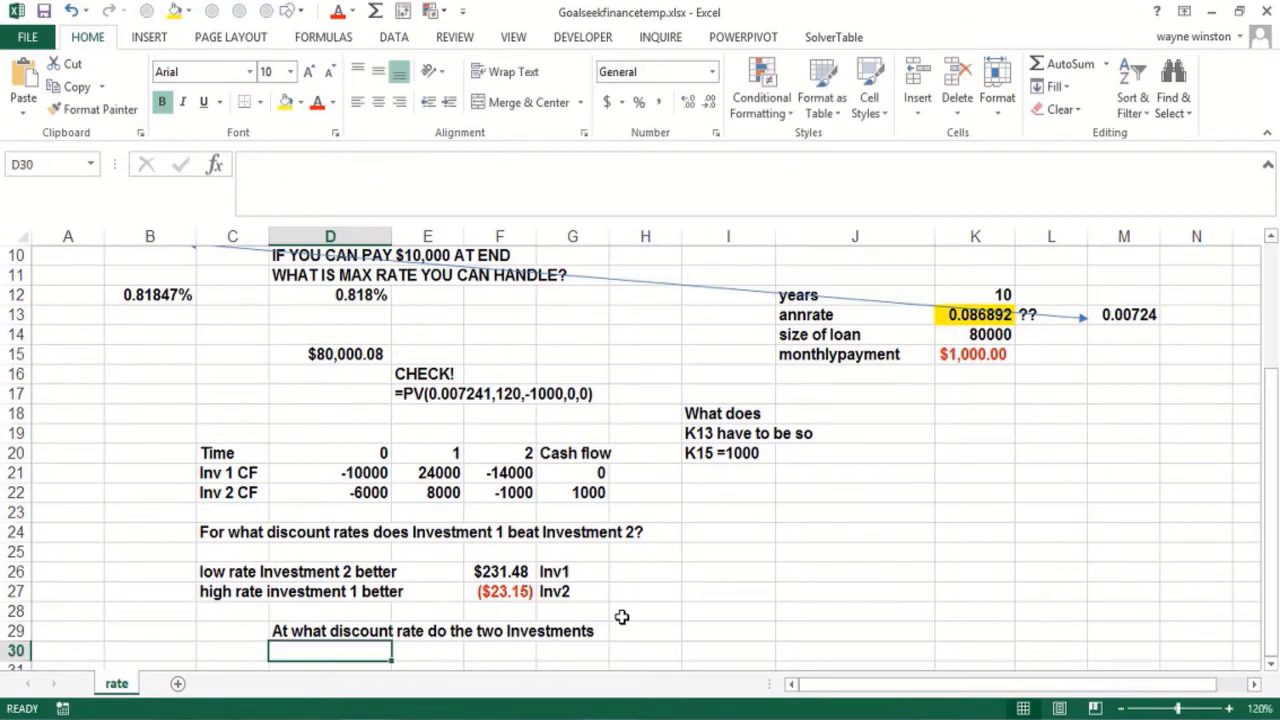
pyautogui.write('have the ')
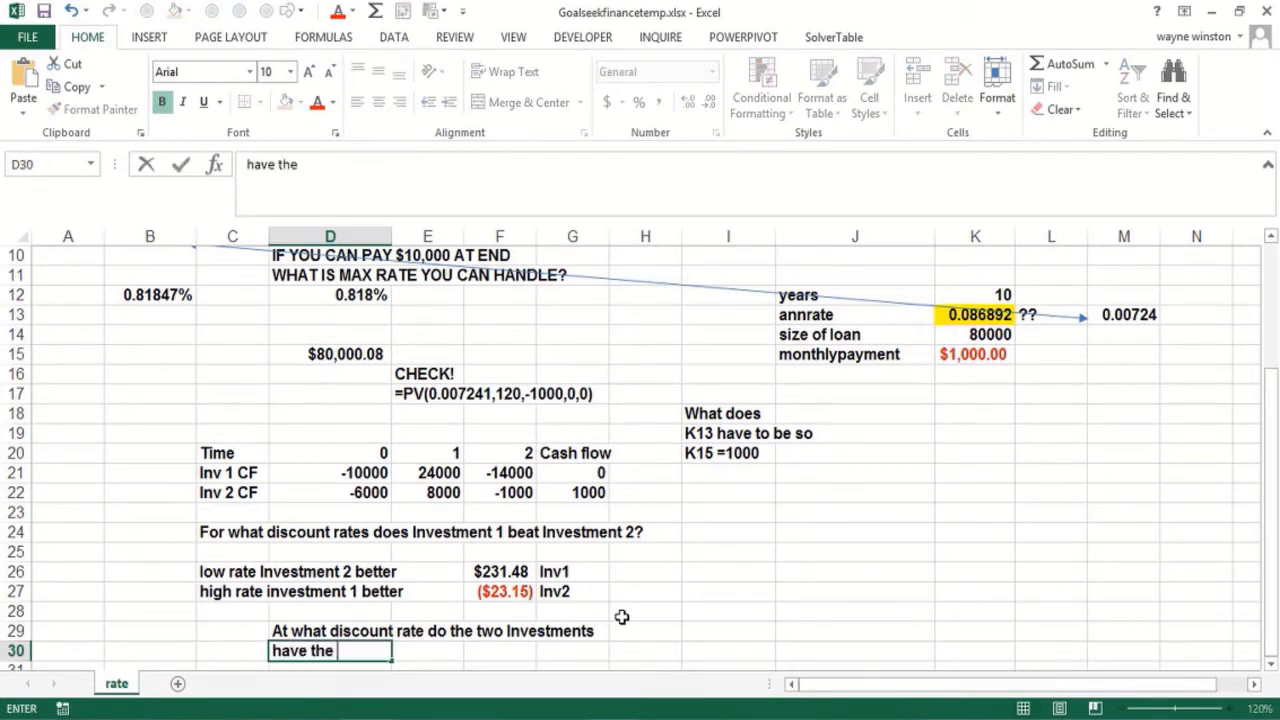
pyautogui.write('same NPV?')
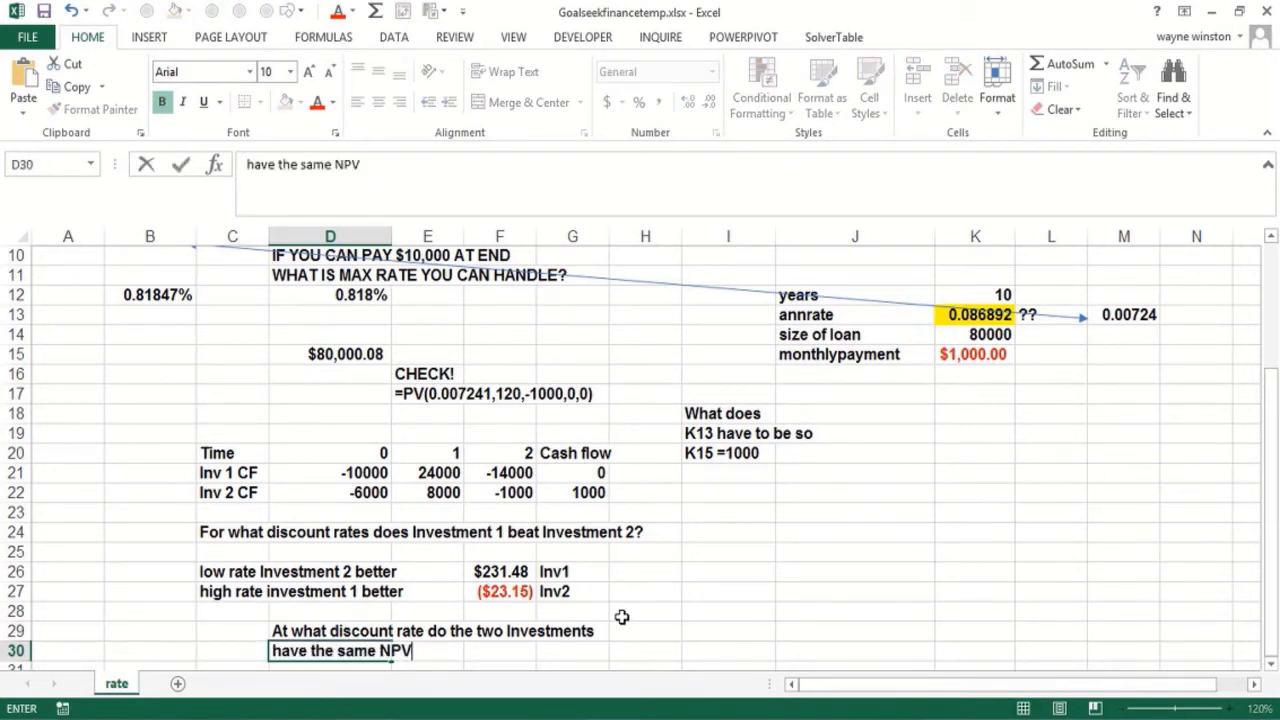
pyautogui.hotkey('ctrl', 'Return')
# Enter the label NPV1-NPV2 in D32, two rows below the question
pyautogui.press('Down')
pyautogui.press('Down')
pyautogui.write('=')
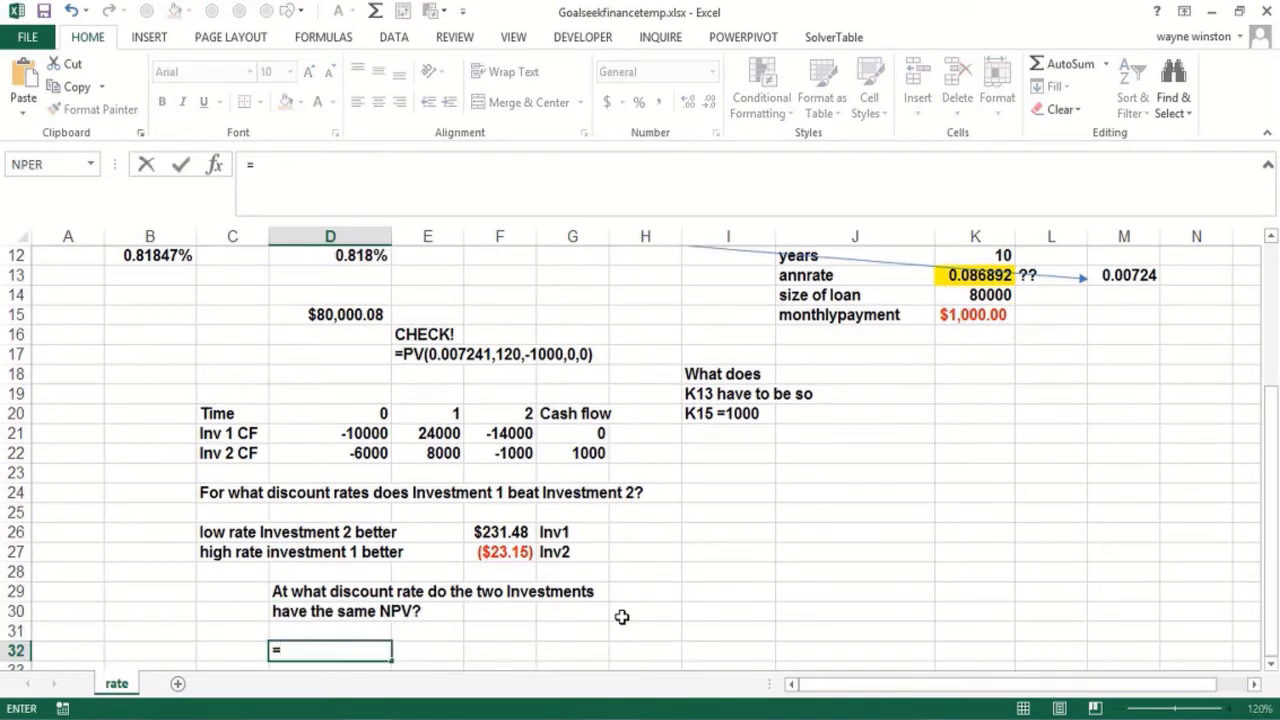
pyautogui.press('BackSpace')
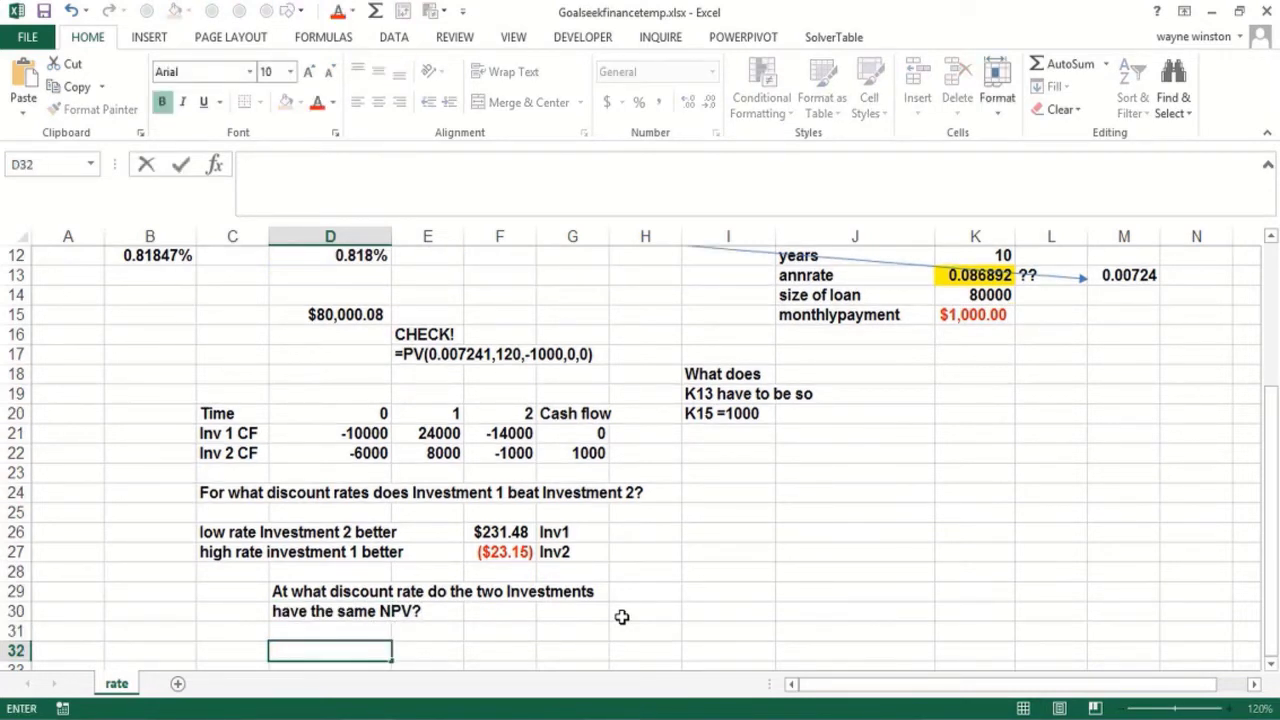
pyautogui.write('NPV1-N')
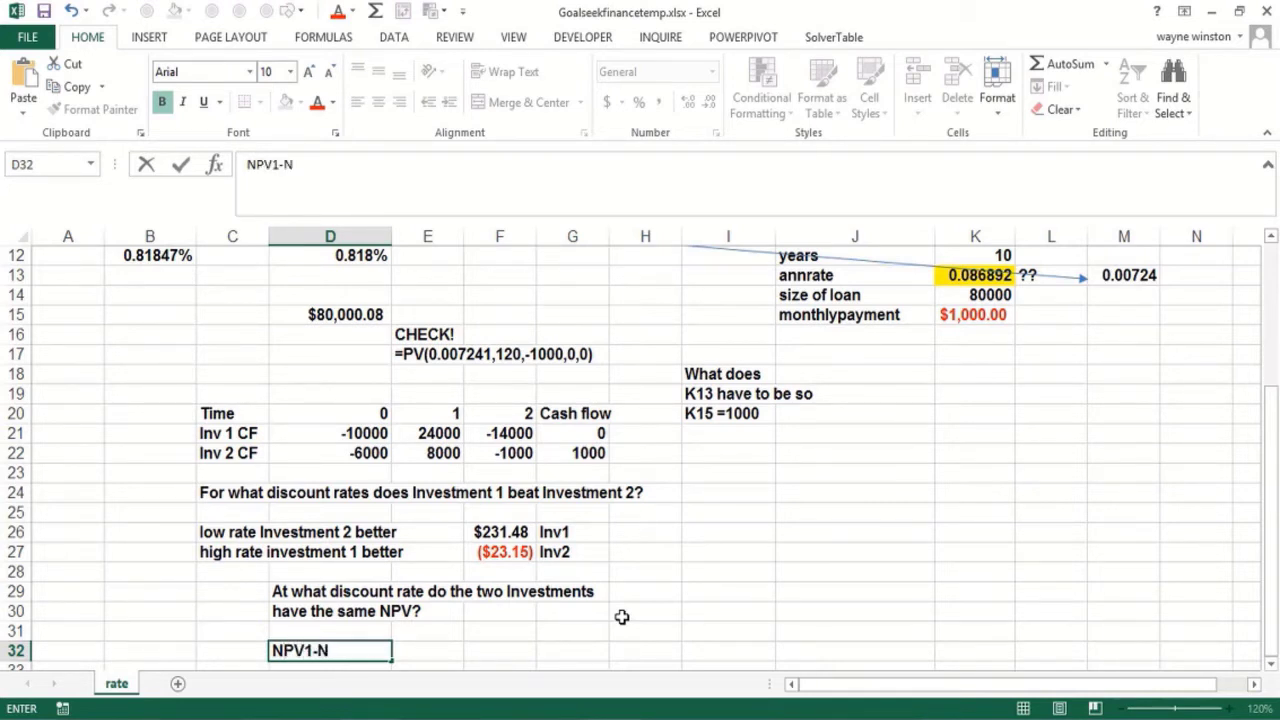
pyautogui.write('PV2')
pyautogui.press('Tab')
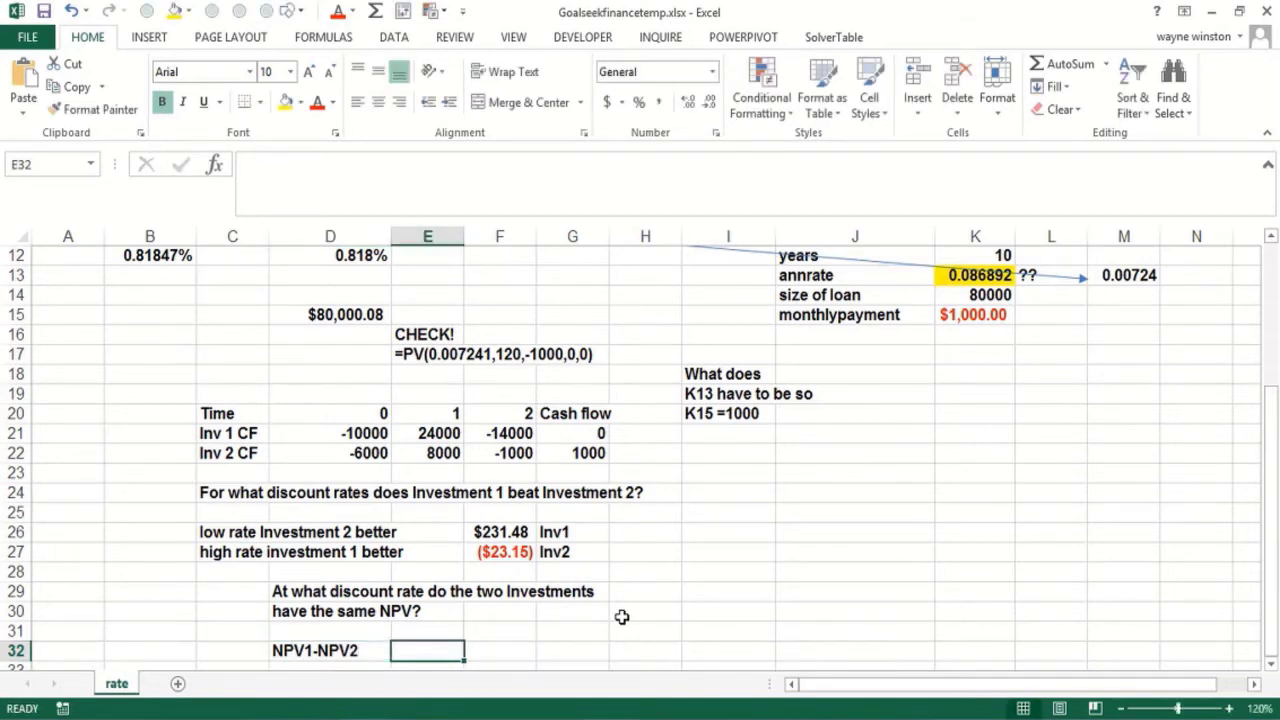
pyautogui.write('=')
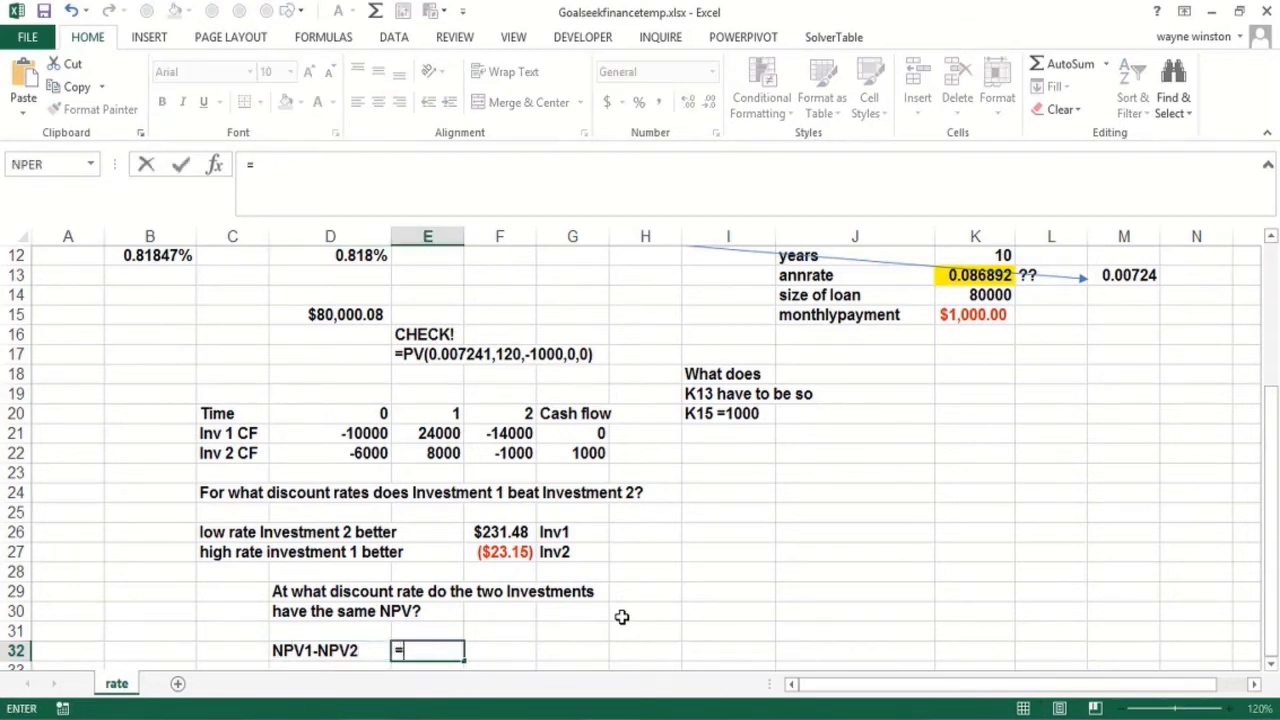
pyautogui.click(494, 538)
pyautogui.press('Return')
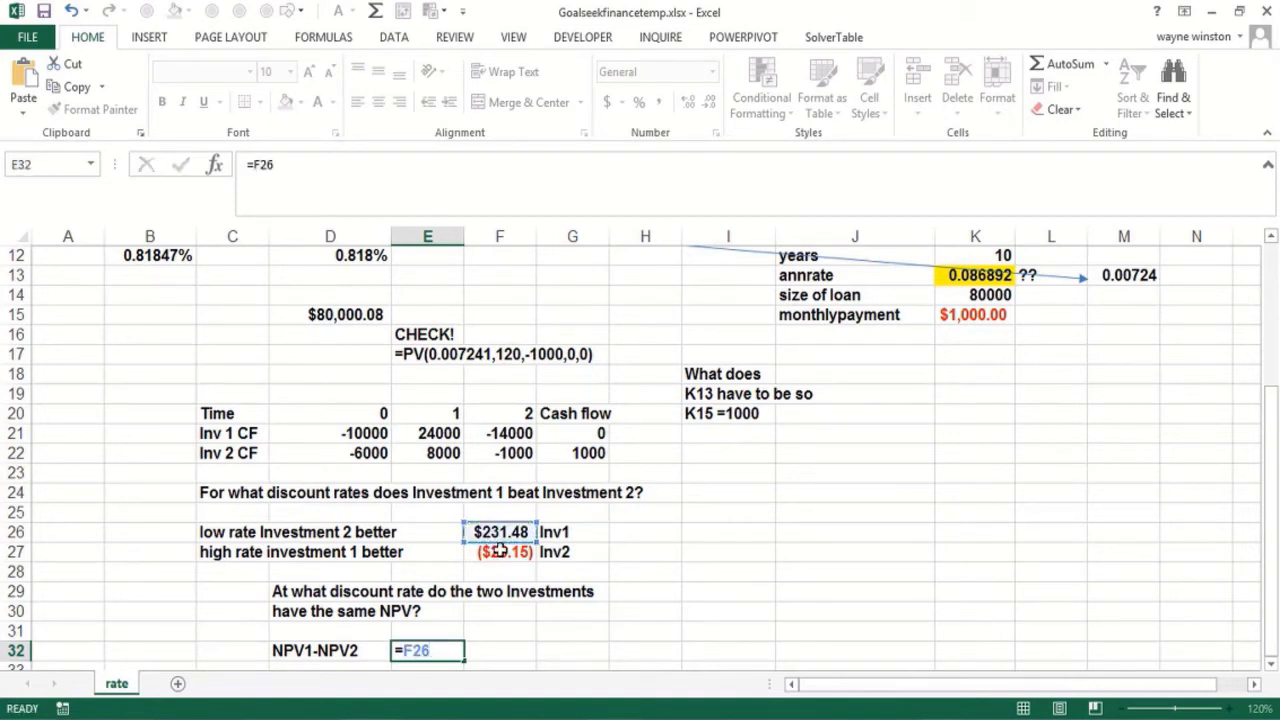
pyautogui.press('Escape')
pyautogui.click(503, 532)
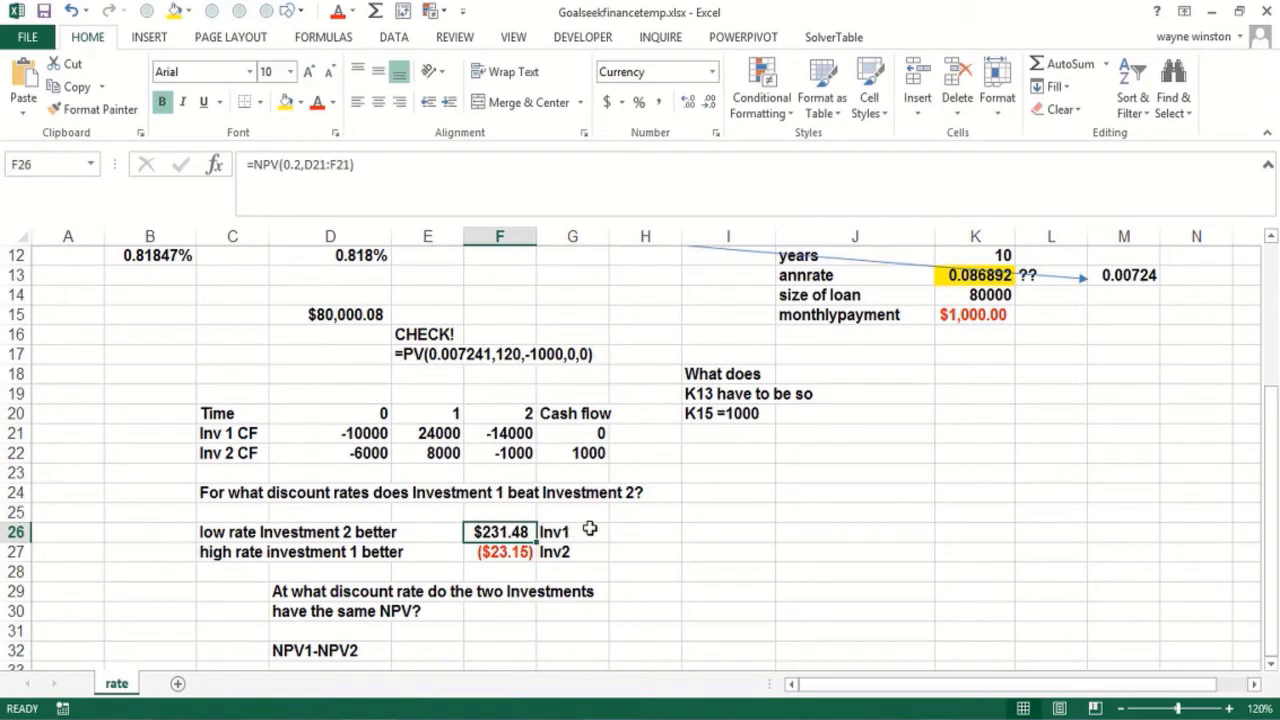
# Set up a discount rate input with the label "rate" in I24 and the value .2 in I25
pyautogui.click(719, 492)
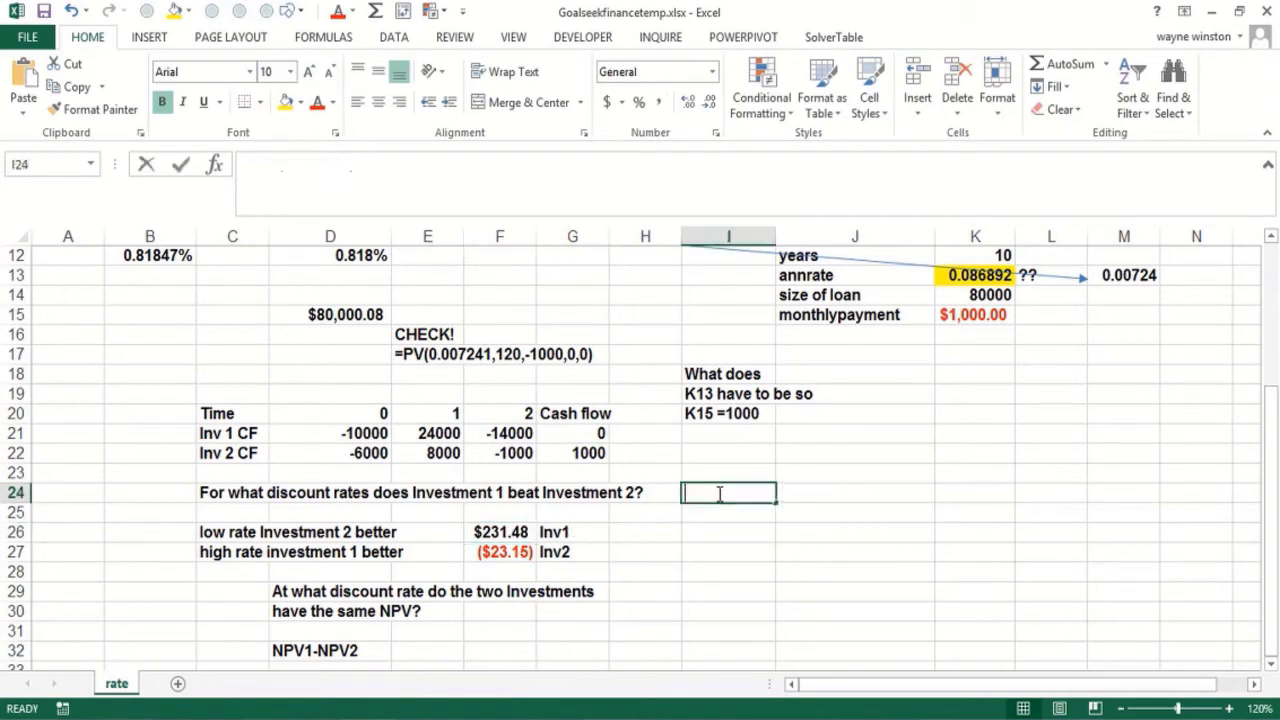
pyautogui.write('rate')
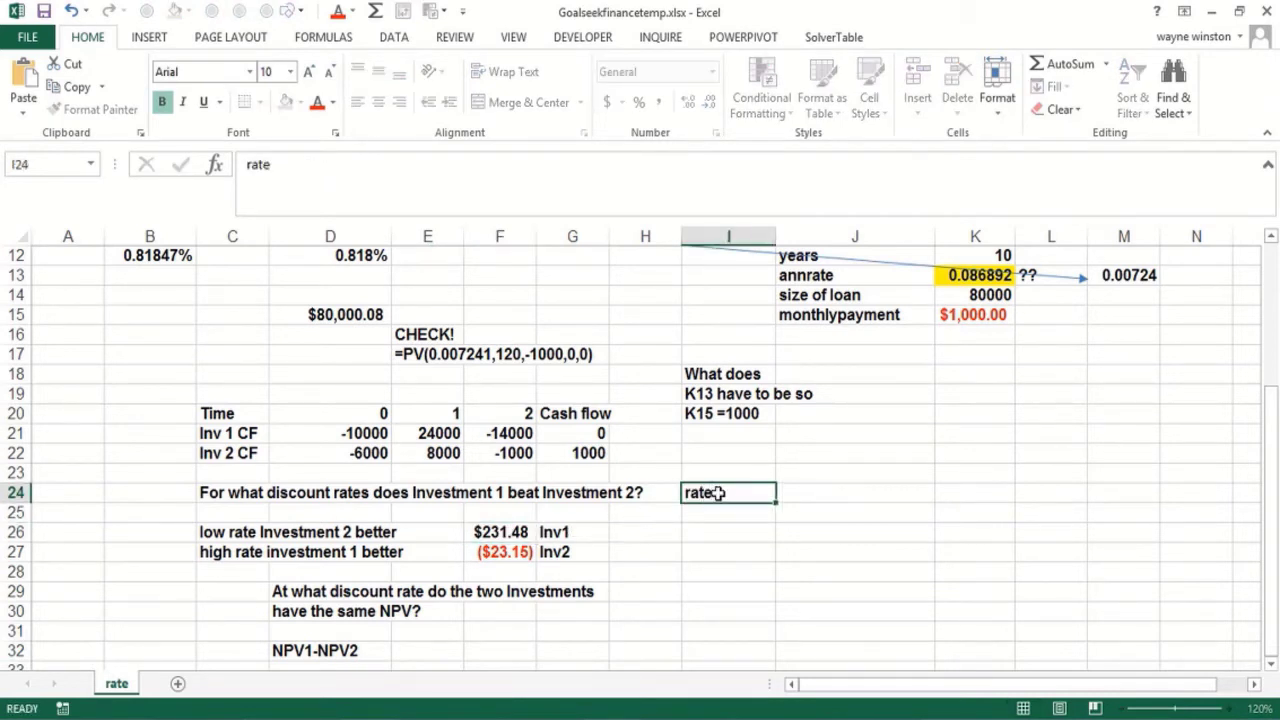
pyautogui.press('Return')
pyautogui.write('.2')
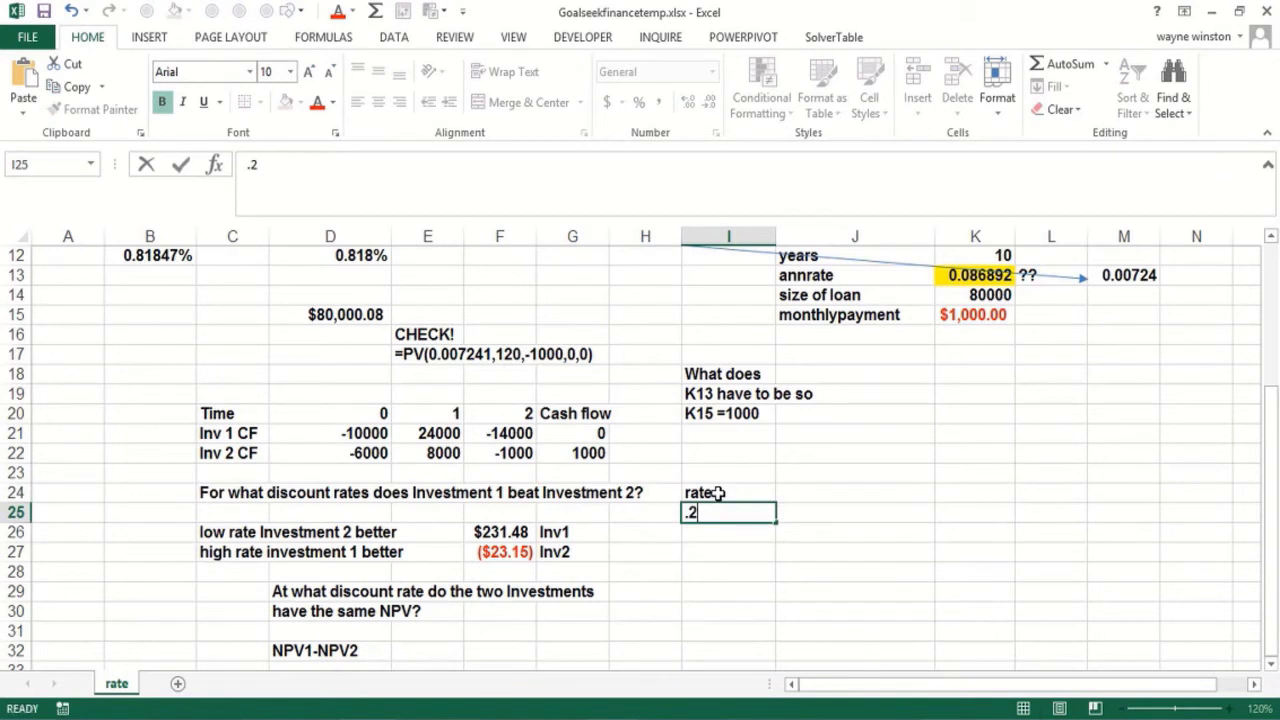
pyautogui.press('Return')
# Replace the fixed rate in F26's NPV formula with an absolute reference to I25, giving =NPV($I$25,D21:F21)
pyautogui.press('Down')
pyautogui.press('Left')
pyautogui.press('Left')
pyautogui.press('Left')
pyautogui.press('Up')
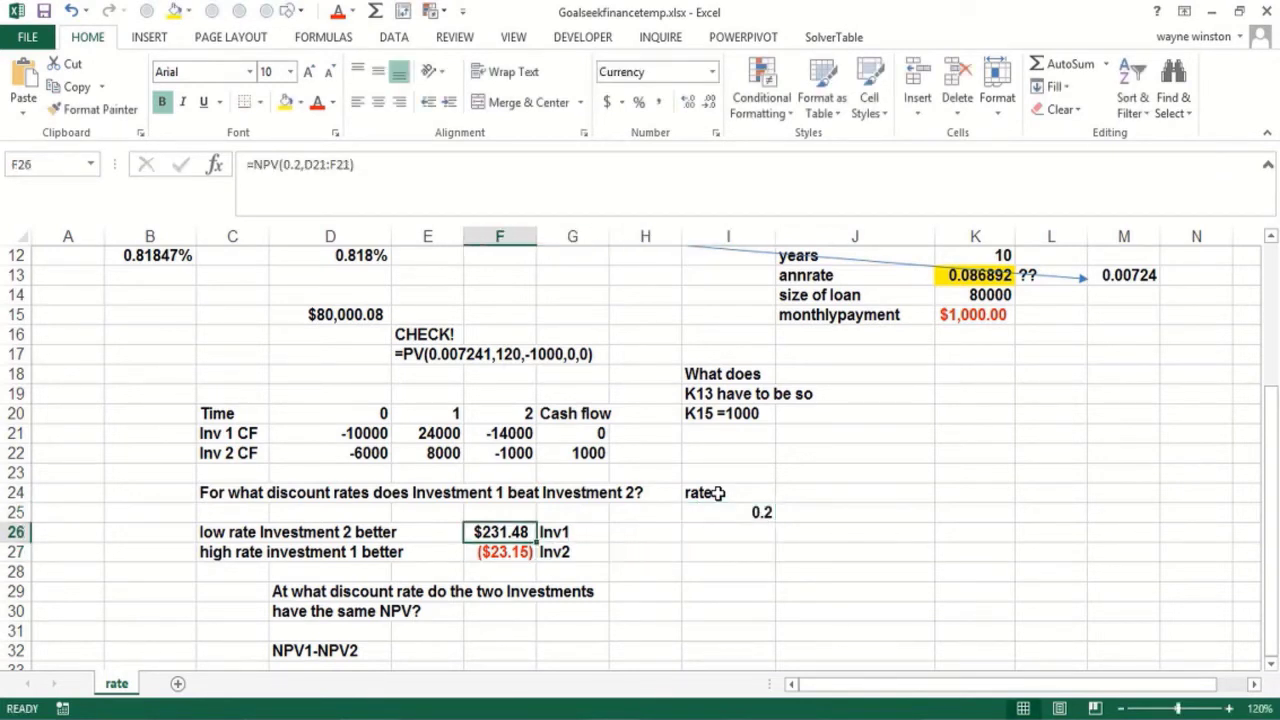
pyautogui.click(284, 164)
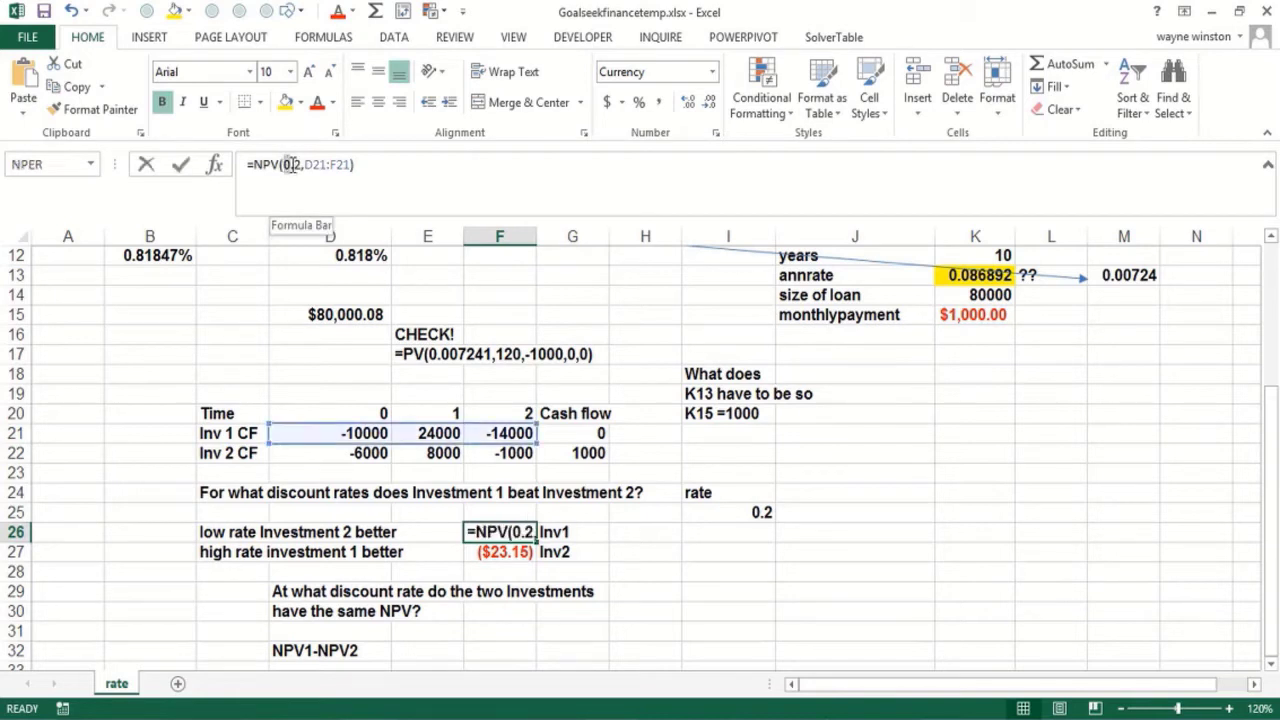
pyautogui.moveTo(284, 164); pyautogui.dragTo(302, 164)
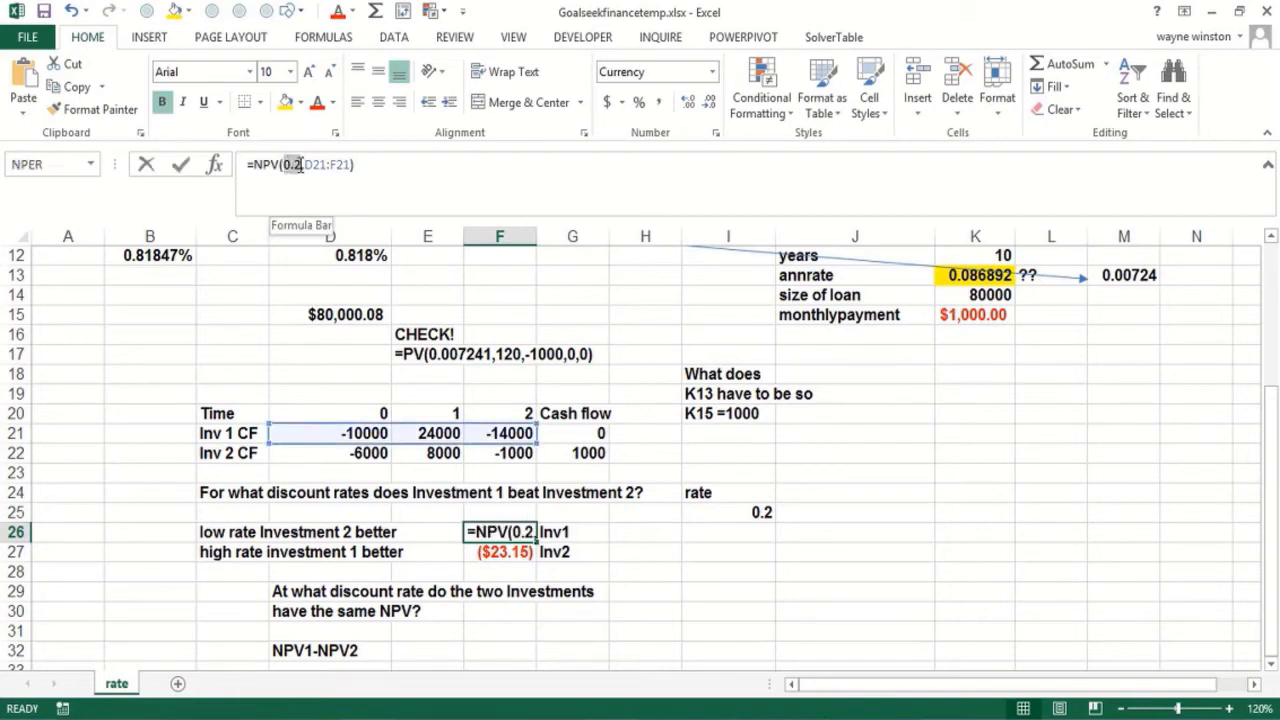
pyautogui.click(711, 511)
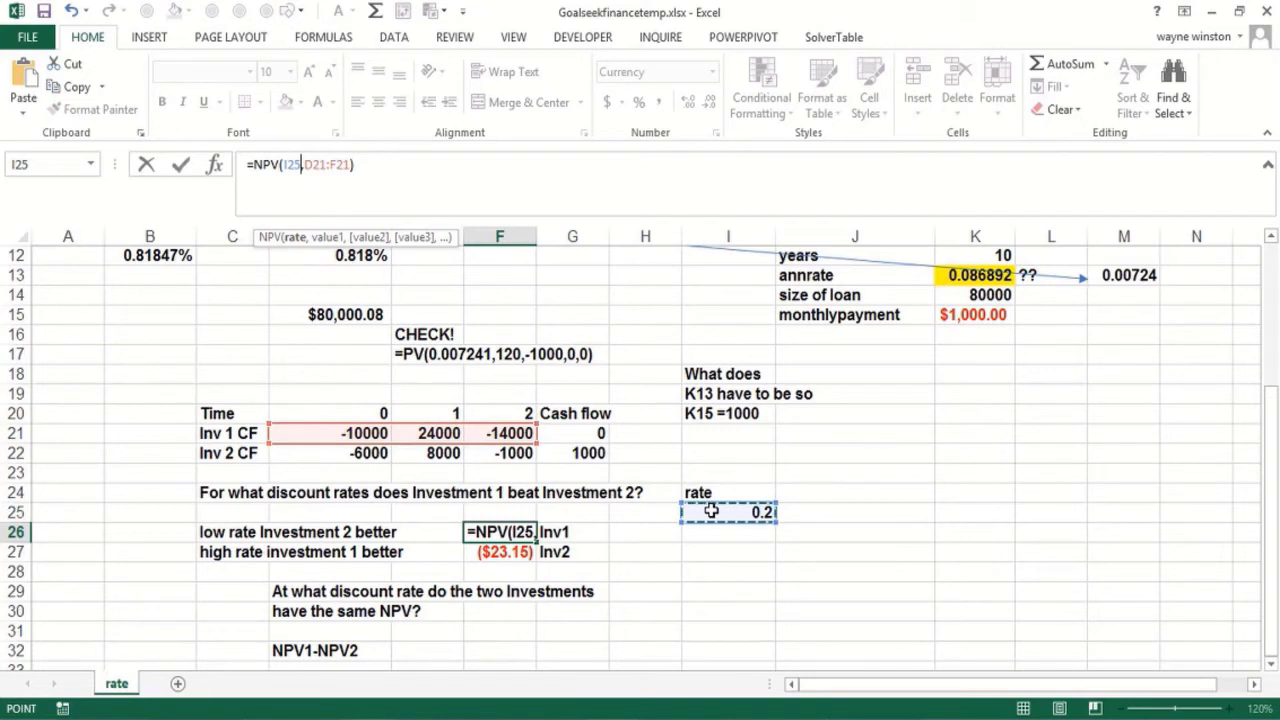
pyautogui.press('F4')
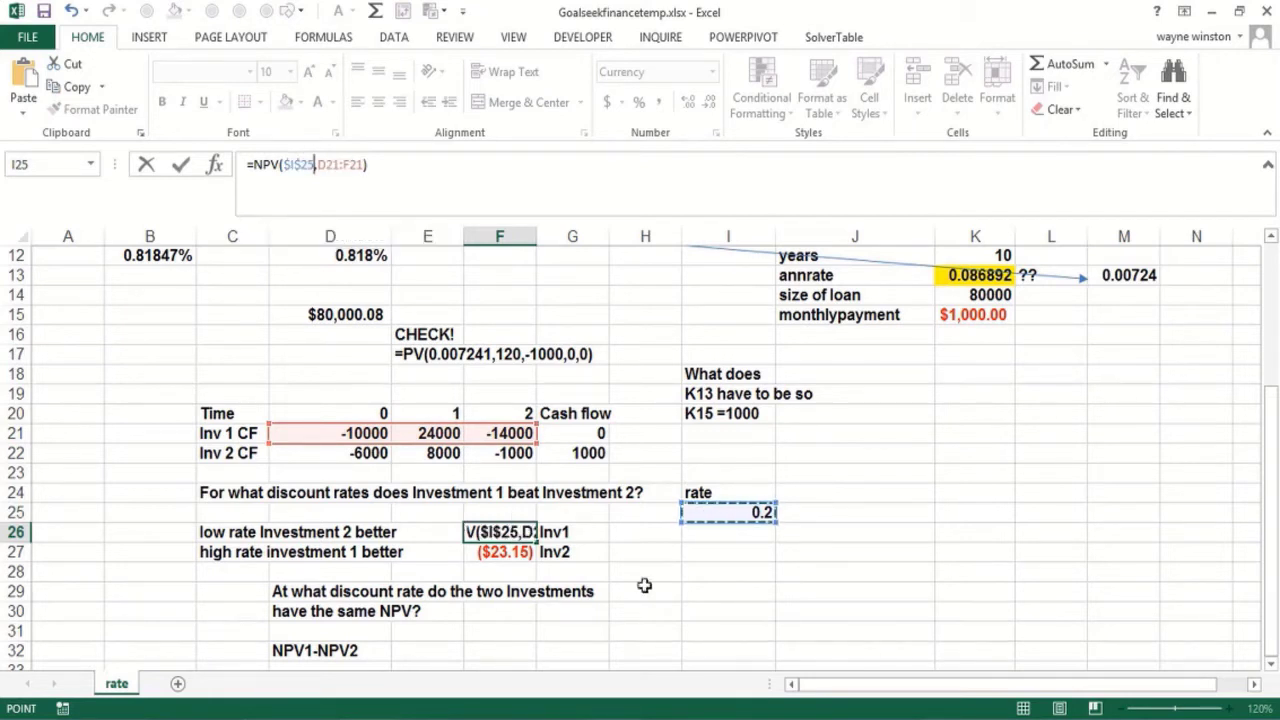
pyautogui.press('Return')
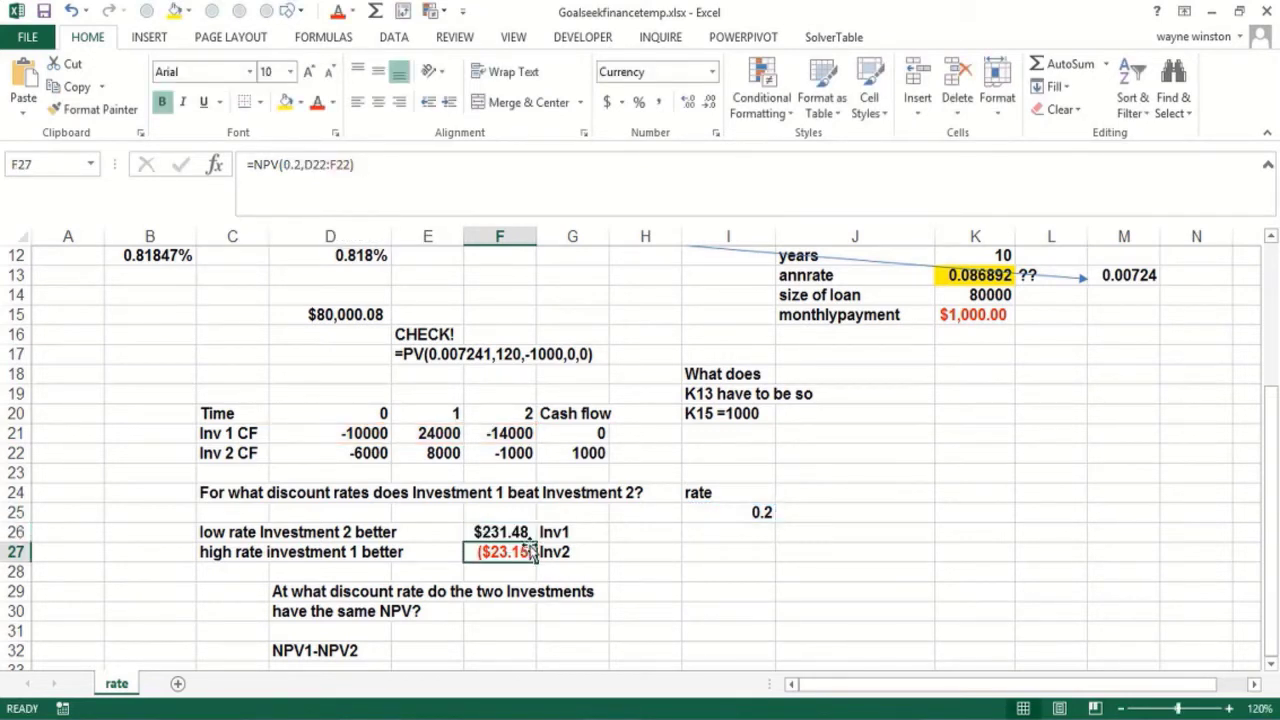
# Copy the updated NPV formula from F26 to F27 so Investment 2 also uses the rate in I25
pyautogui.click(529, 537)
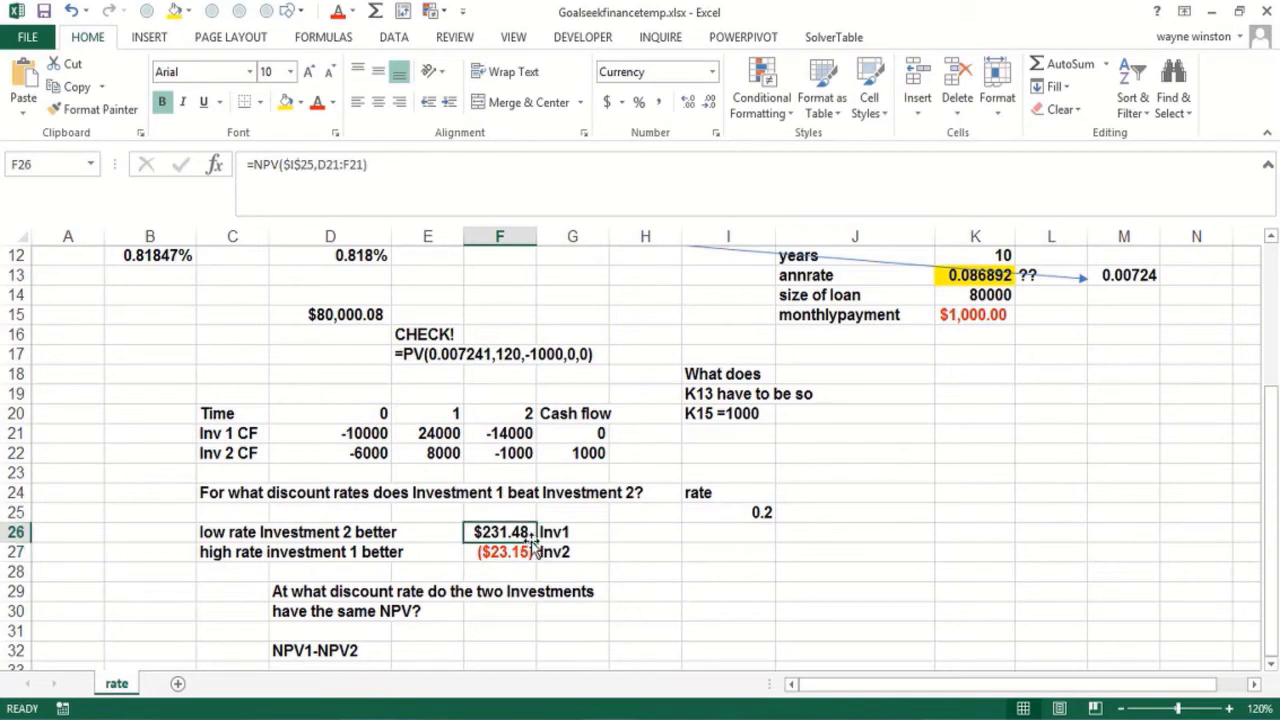
pyautogui.moveTo(531, 541); pyautogui.dragTo(520, 568)
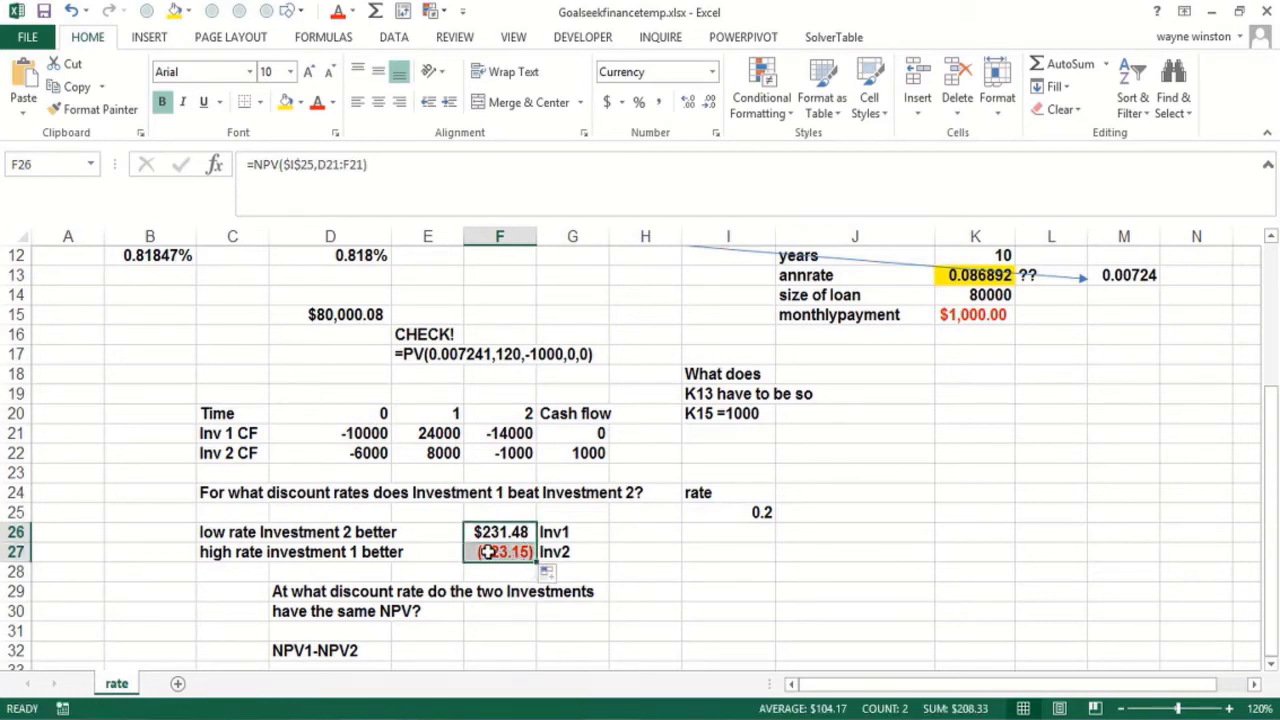
pyautogui.click(490, 552)
# Calculate the difference between the two net present values in E32 with the formula =F26-F27
pyautogui.click(421, 650)
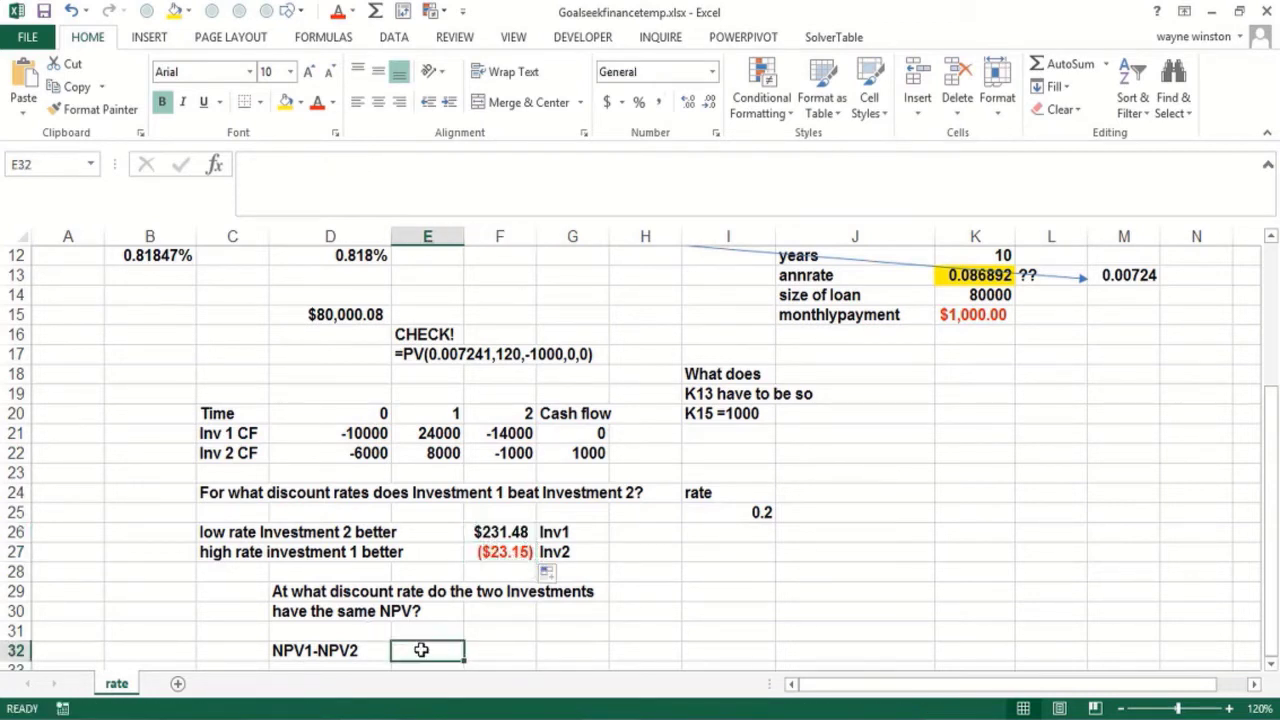
pyautogui.write('=')
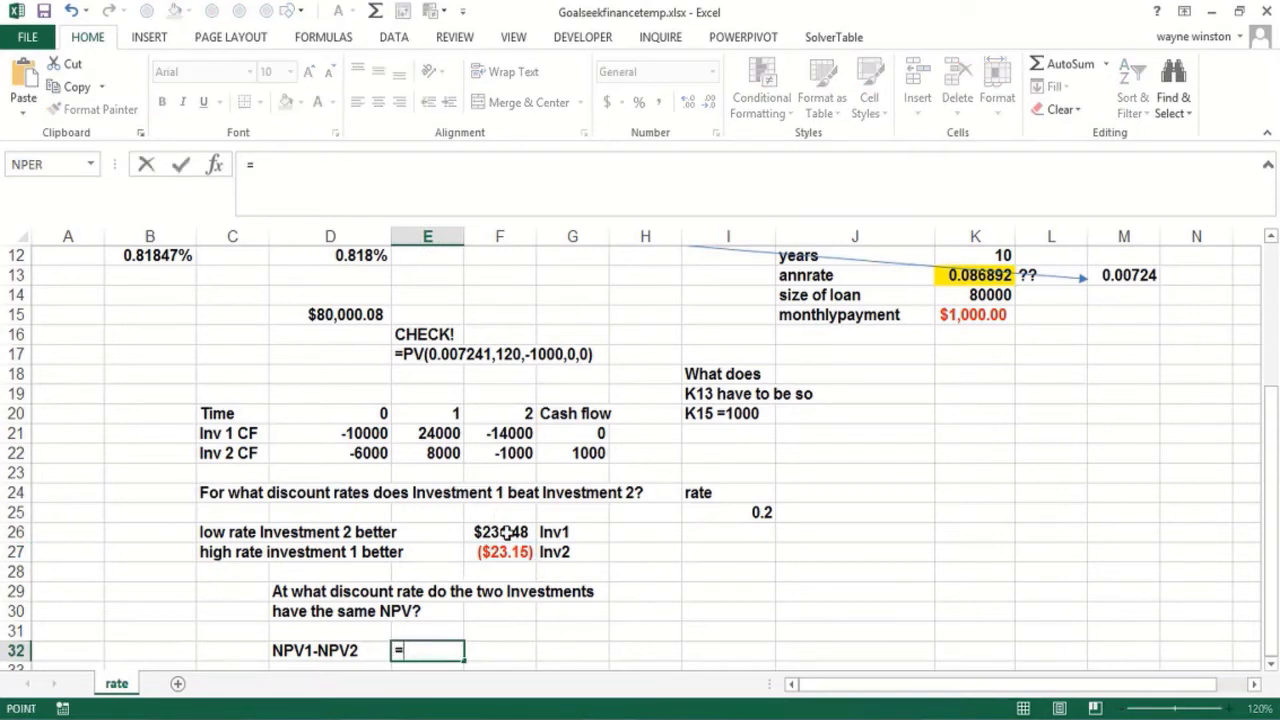
pyautogui.click(507, 532)
pyautogui.write('-')
pyautogui.click(497, 554)
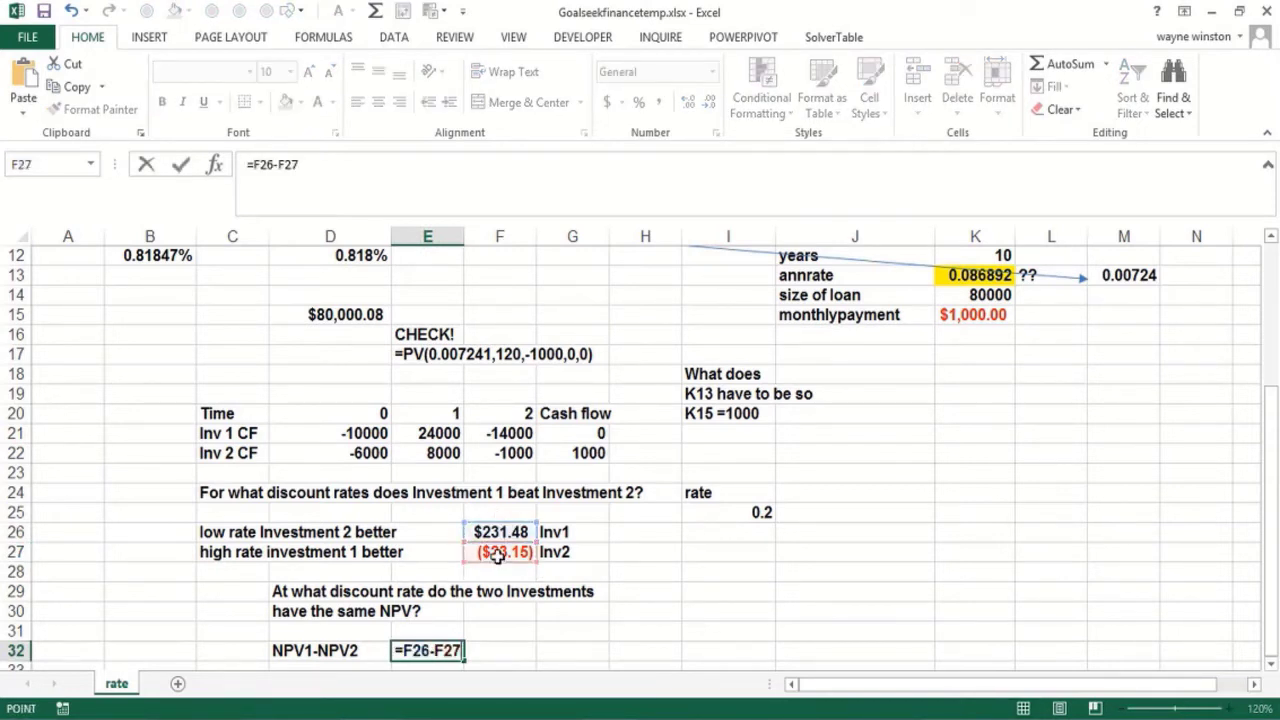
pyautogui.press('Return')
# Add a two-line note beside the NPV difference, with "Change I25" in G31 and "so E32 = 0" in G32
pyautogui.click(554, 612)
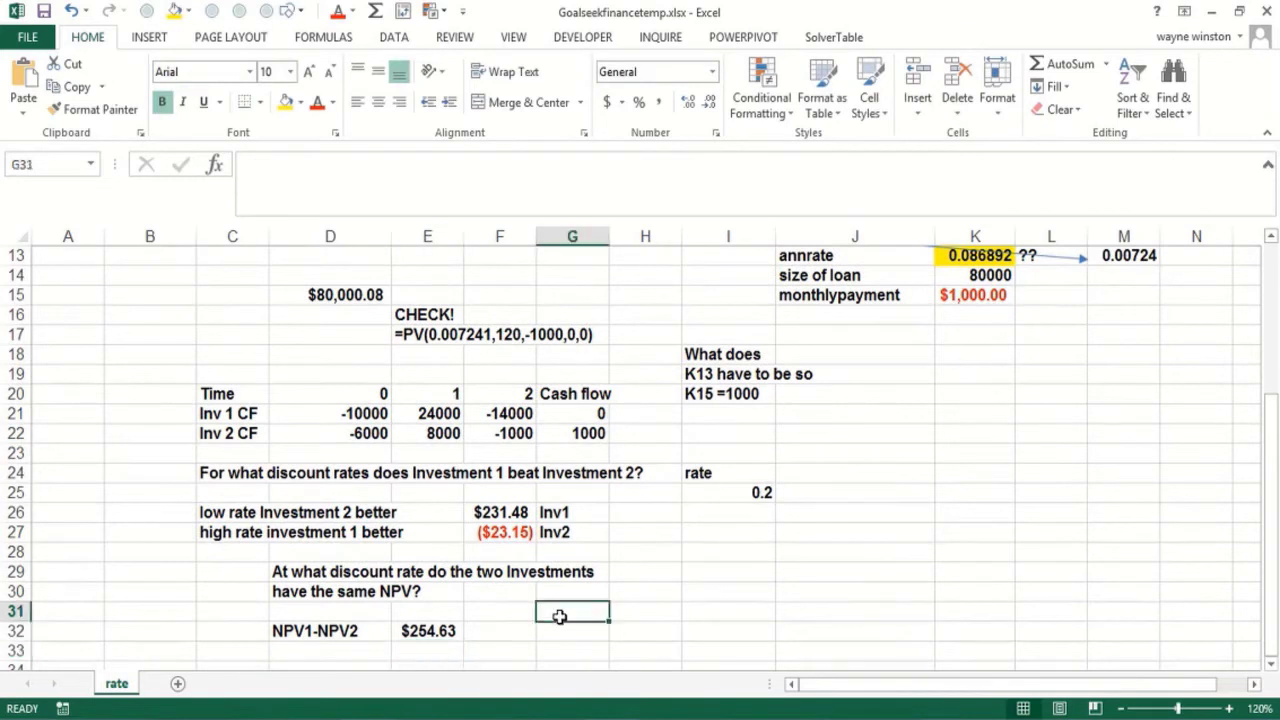
pyautogui.write('Change')
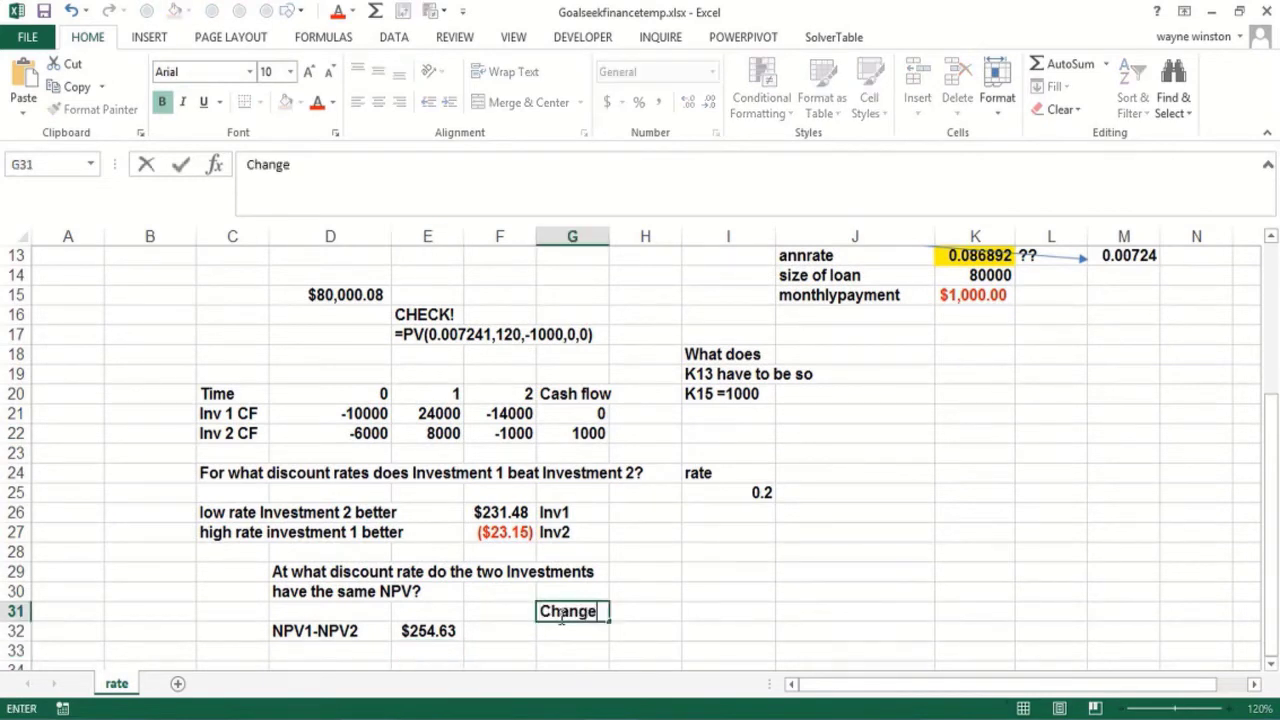
pyautogui.write(' I25')
pyautogui.press('Return')
pyautogui.write('so')
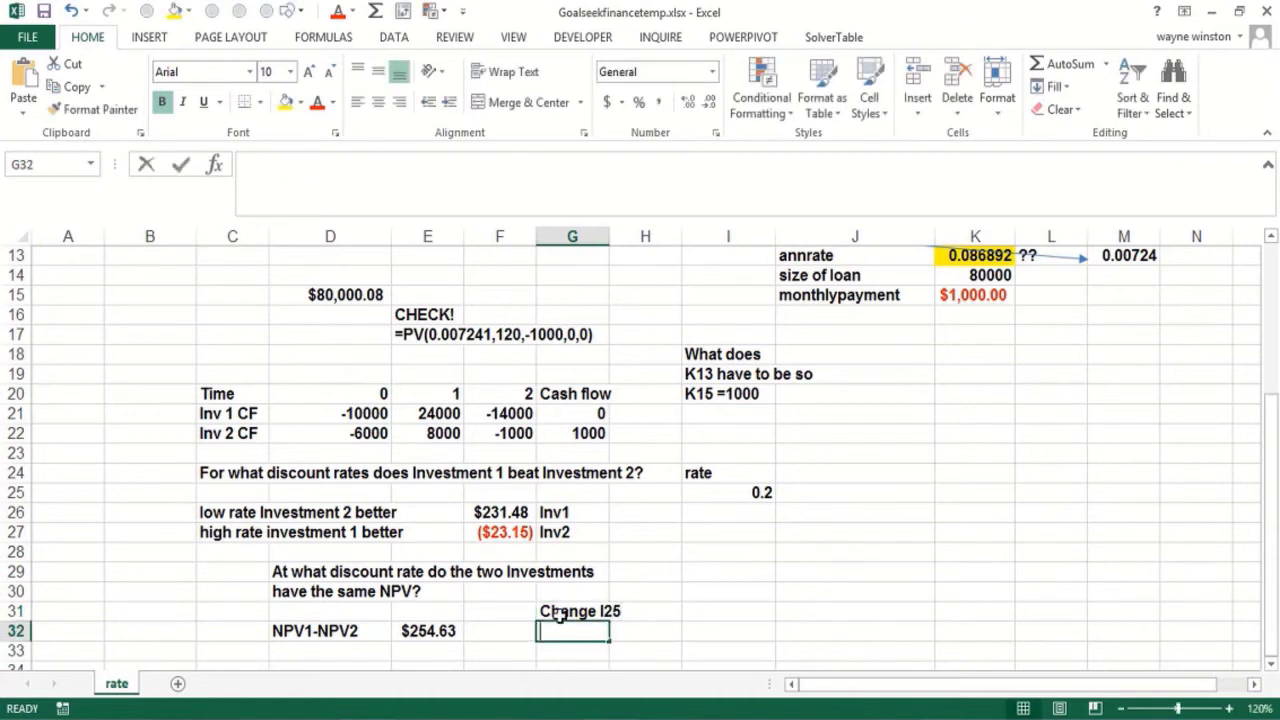
pyautogui.write(' E')
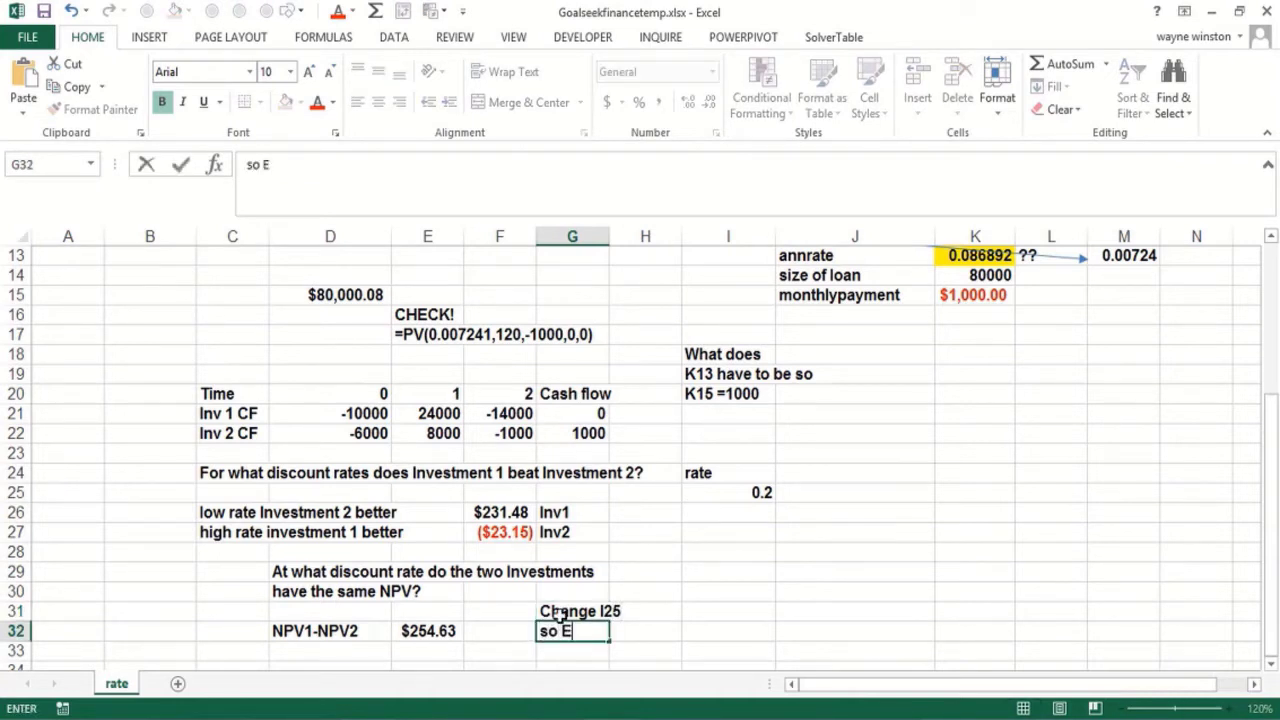
pyautogui.write('32 = 0')
pyautogui.press('Return')
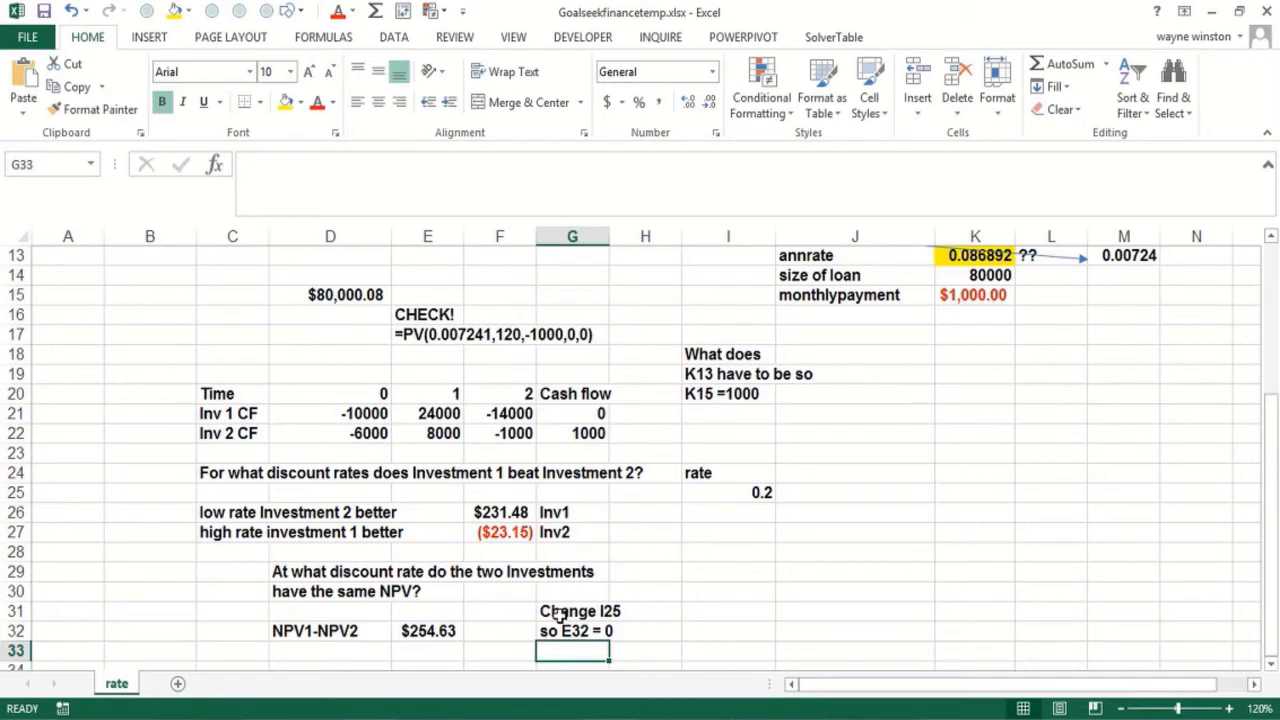
# Start Goal Seek and choose the NPV difference in E32 as the set cell
pyautogui.click(395, 38)
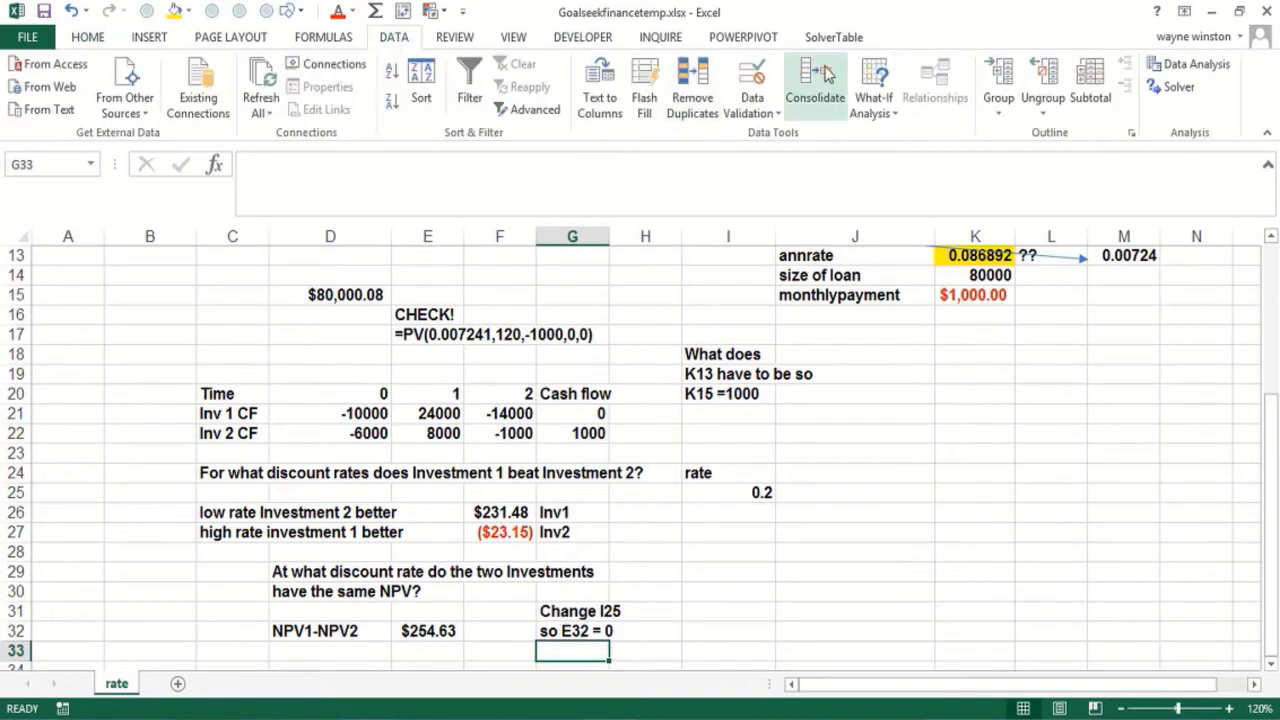
pyautogui.click(876, 85)
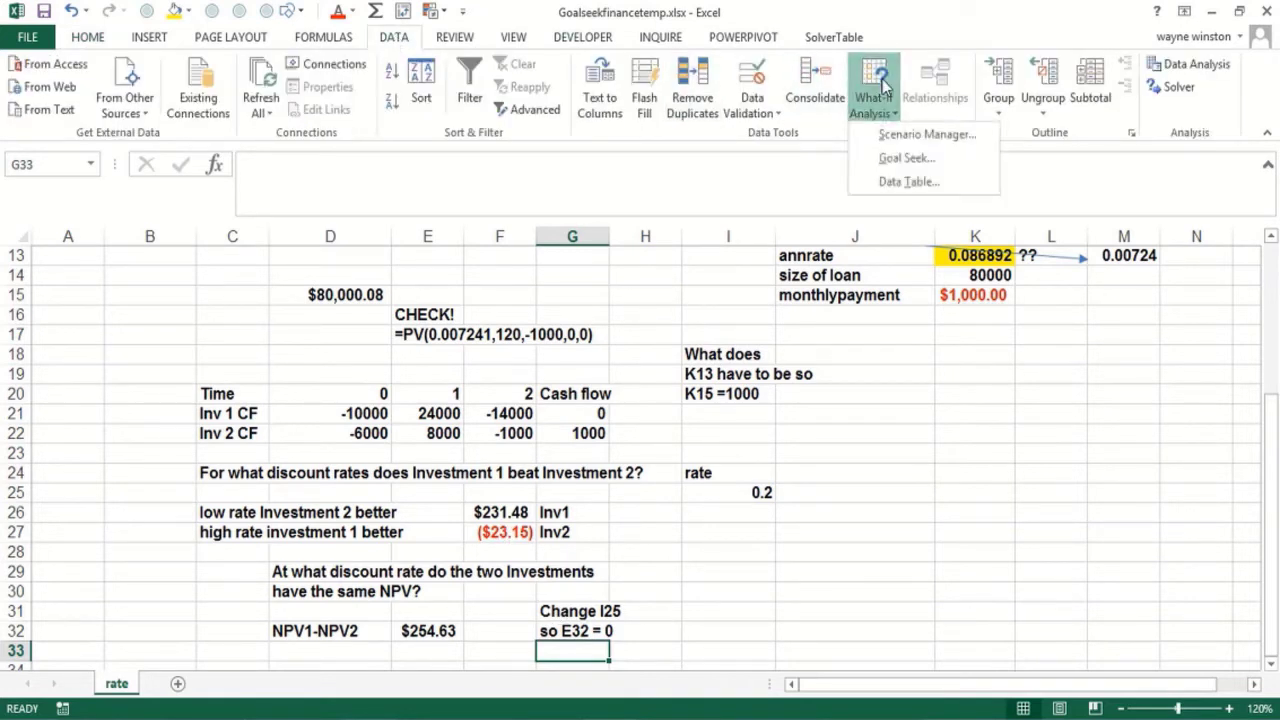
pyautogui.click(902, 168)
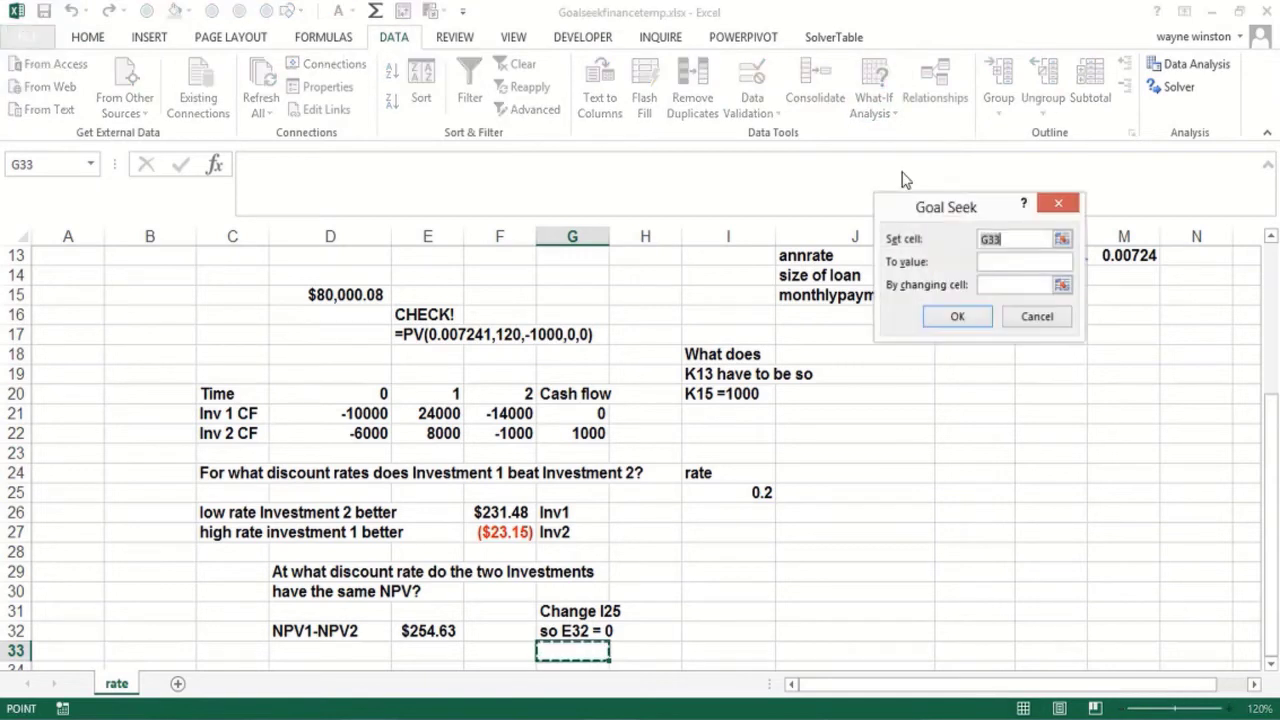
pyautogui.click(430, 625)
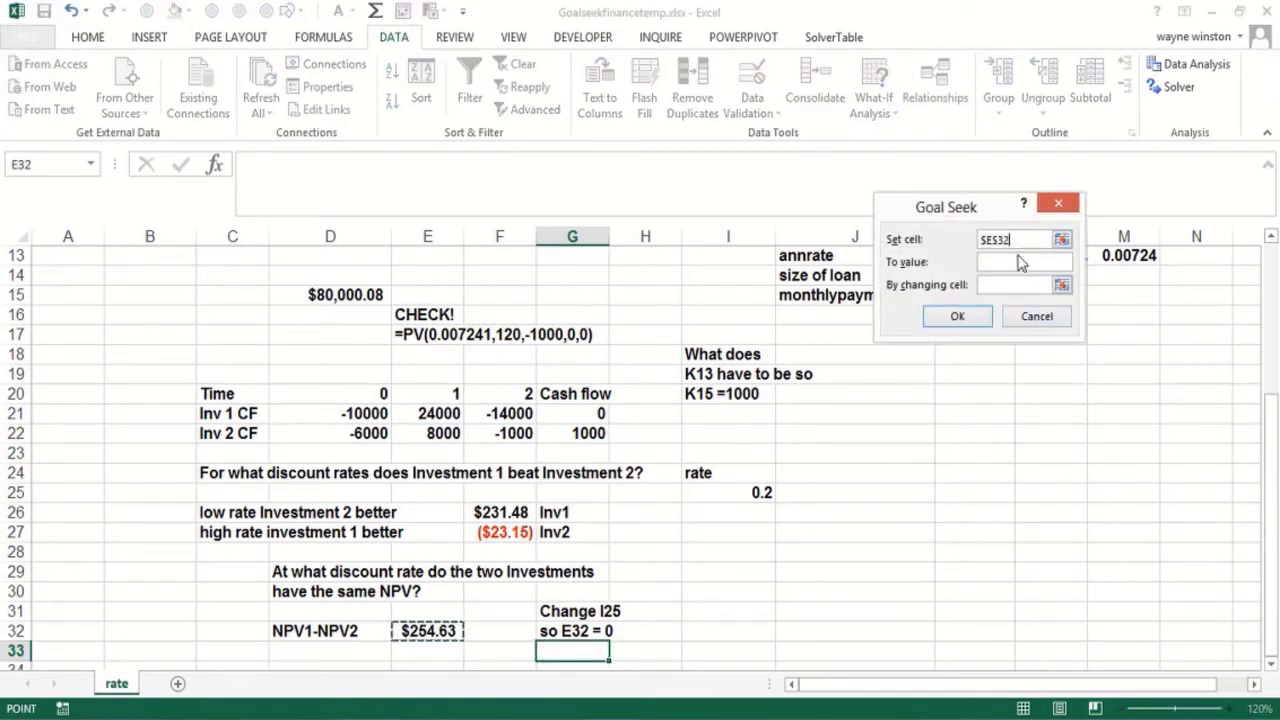
pyautogui.write('0')
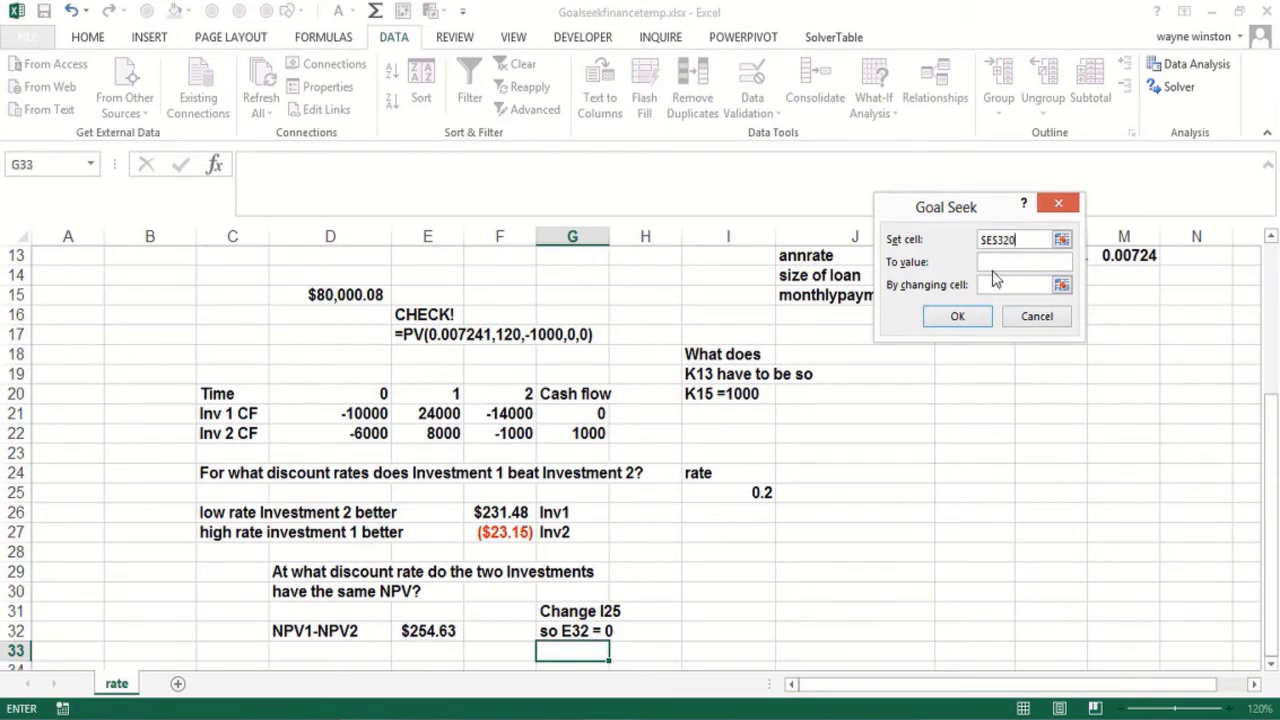
pyautogui.press('BackSpace')
pyautogui.press('BackSpace')
pyautogui.press('BackSpace')
pyautogui.press('BackSpace')
pyautogui.press('BackSpace')
pyautogui.press('BackSpace')
pyautogui.click(445, 631)
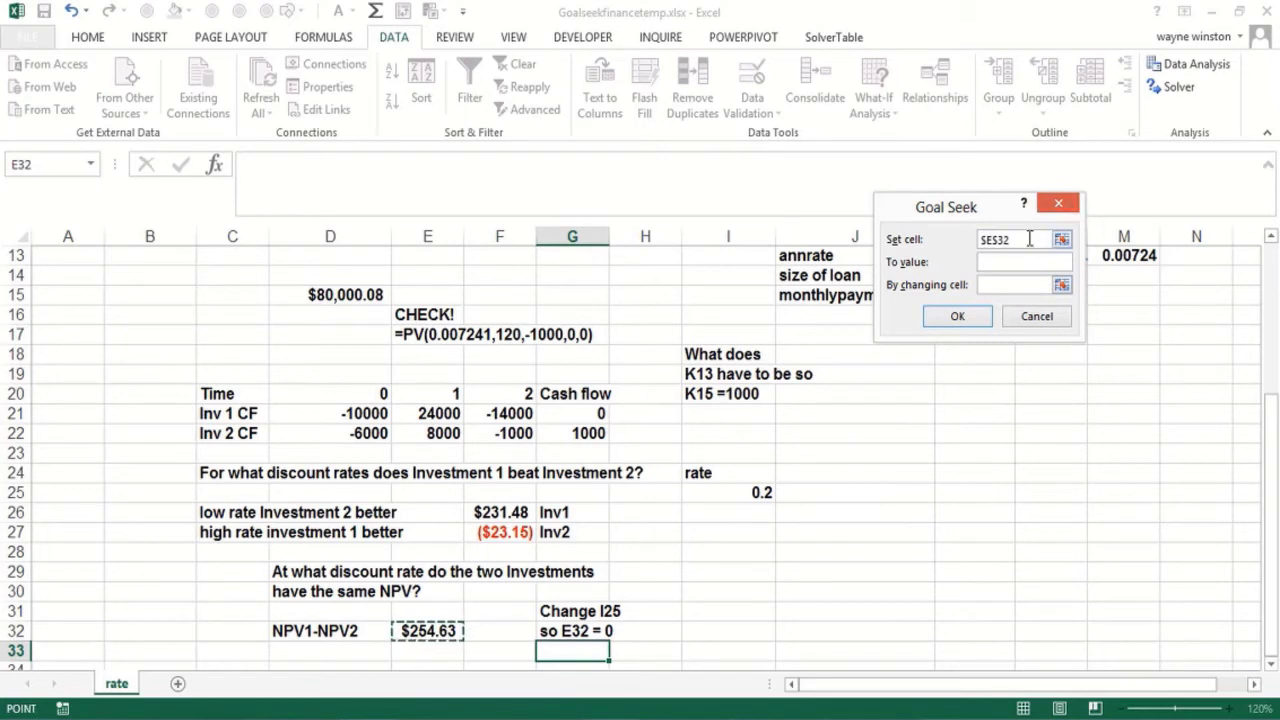
# Run Goal Seek with a target value of 0 by changing cell I25, and accept the solution
pyautogui.click(1005, 260)
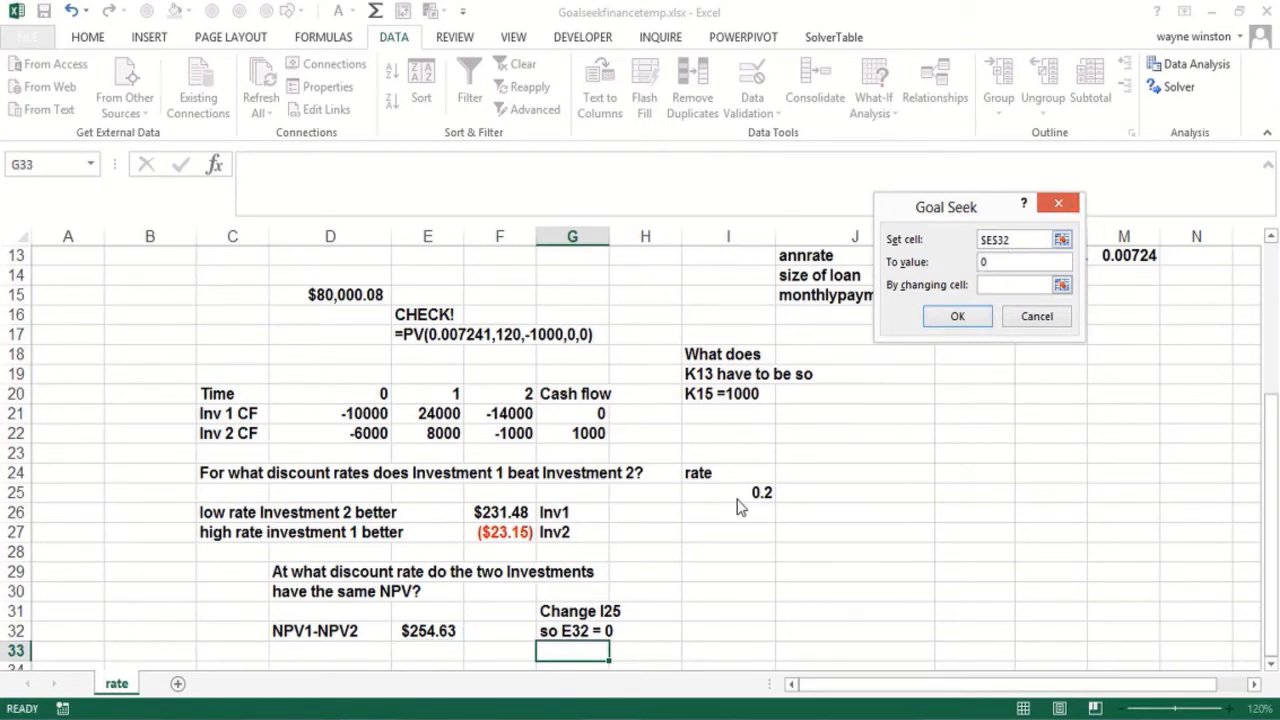
pyautogui.click(1000, 284)
pyautogui.click(714, 495)
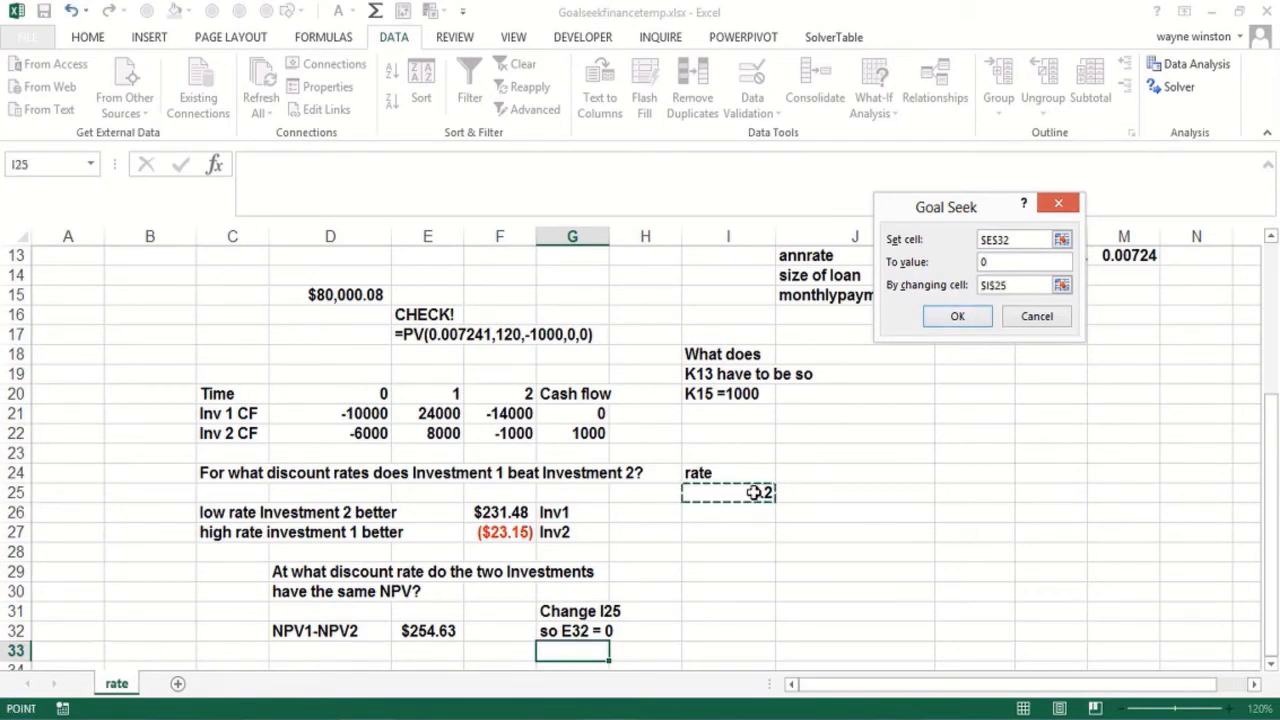
pyautogui.click(964, 324)
pyautogui.click(968, 330)
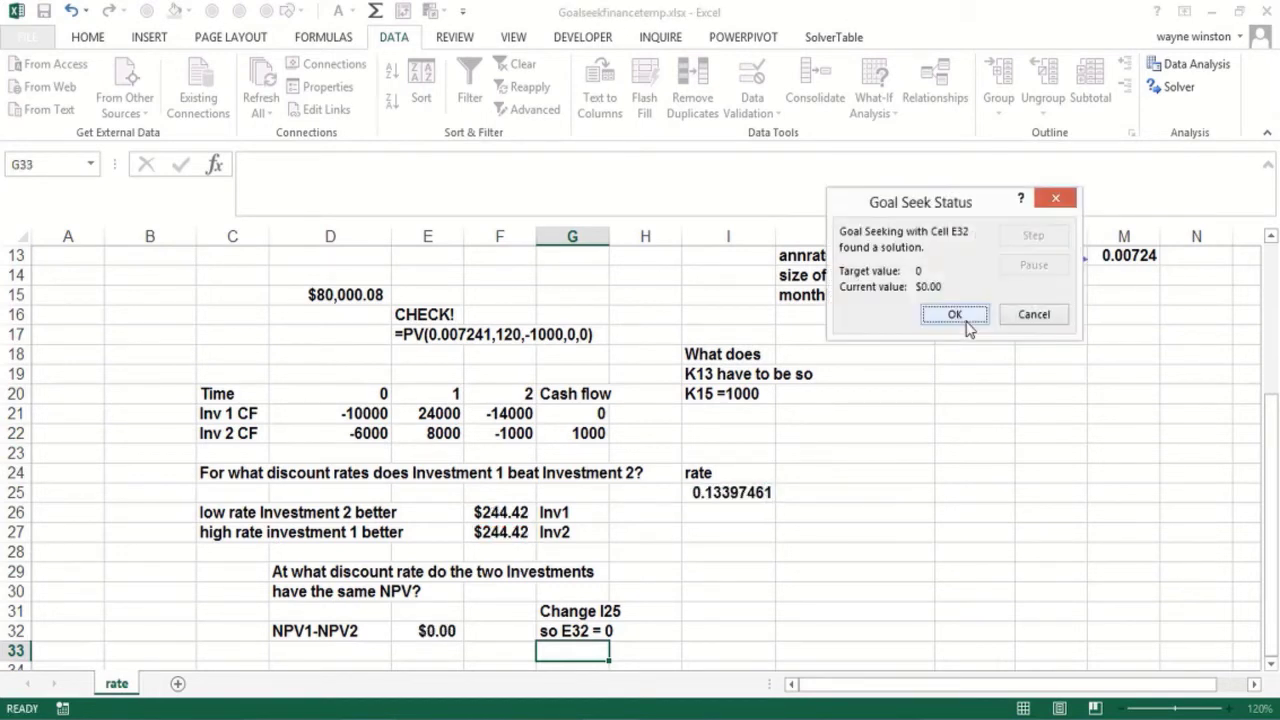
pyautogui.click(953, 314)
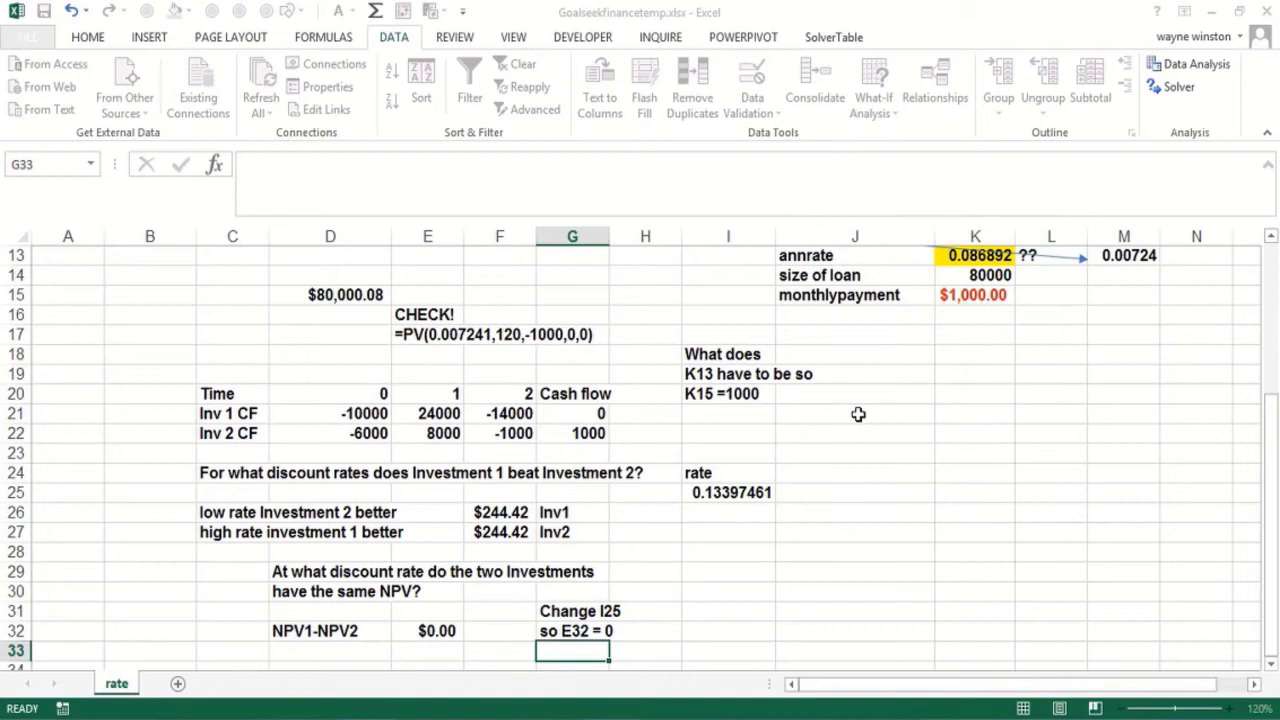
# Enter the note "13.4% discount rate" in I27
pyautogui.click(733, 535)
pyautogui.write('13.4')
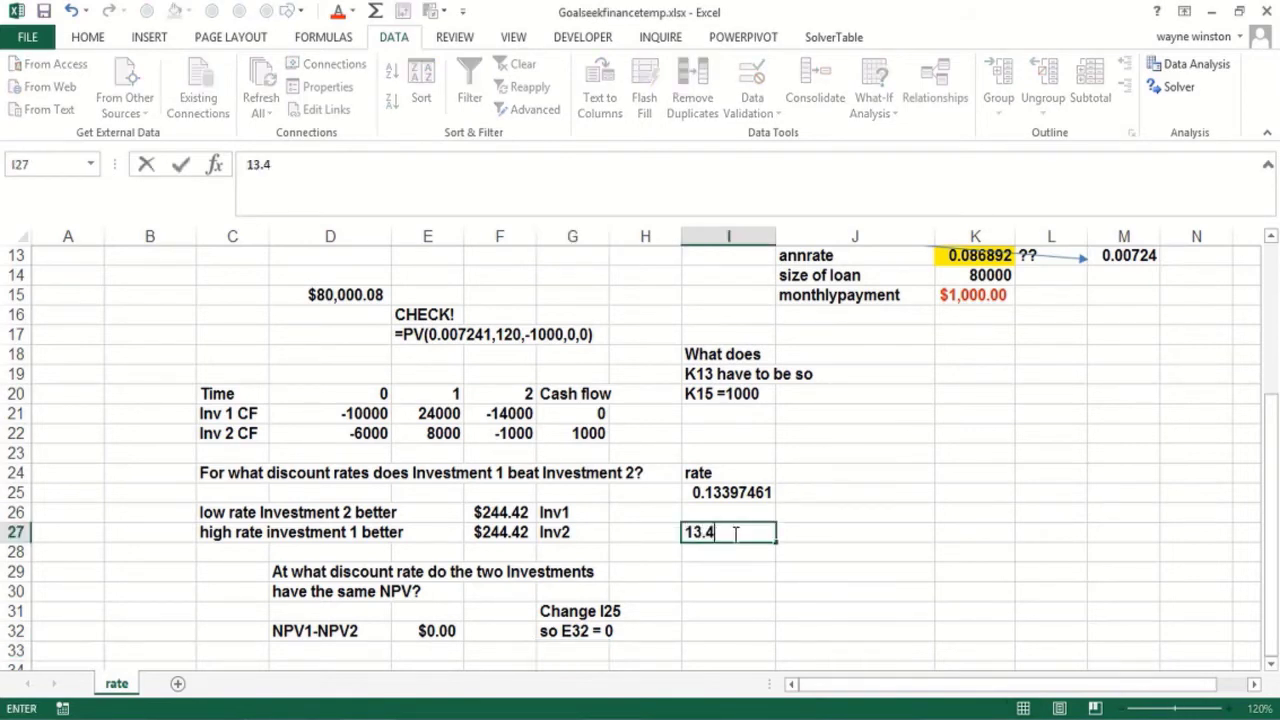
pyautogui.write('% diuscount')
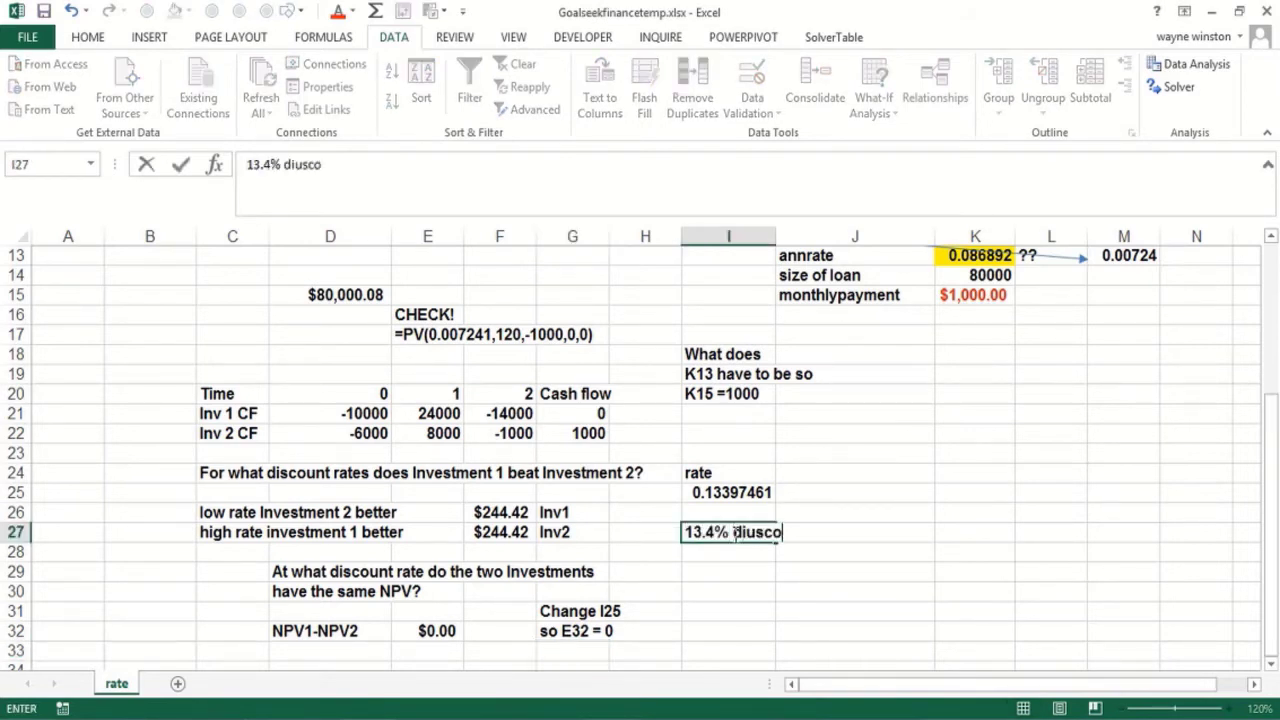
pyautogui.press('BackSpace')
pyautogui.press('BackSpace')
pyautogui.press('BackSpace')
pyautogui.press('BackSpace')
pyautogui.press('BackSpace')
pyautogui.press('BackSpace')
pyautogui.press('BackSpace')
pyautogui.press('BackSpace')
pyautogui.write('iscount rate')
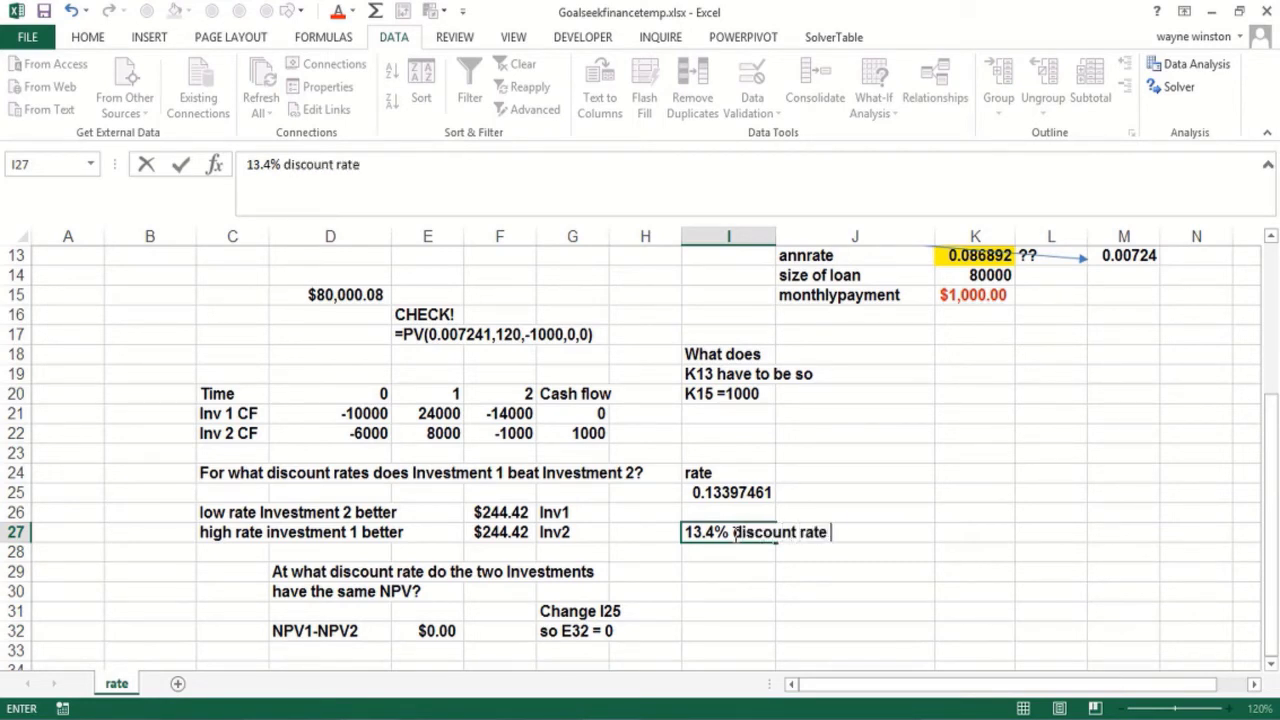
pyautogui.press('Return')
# Continue the note in I28 with "both projects have same NPV"
pyautogui.write('bo')
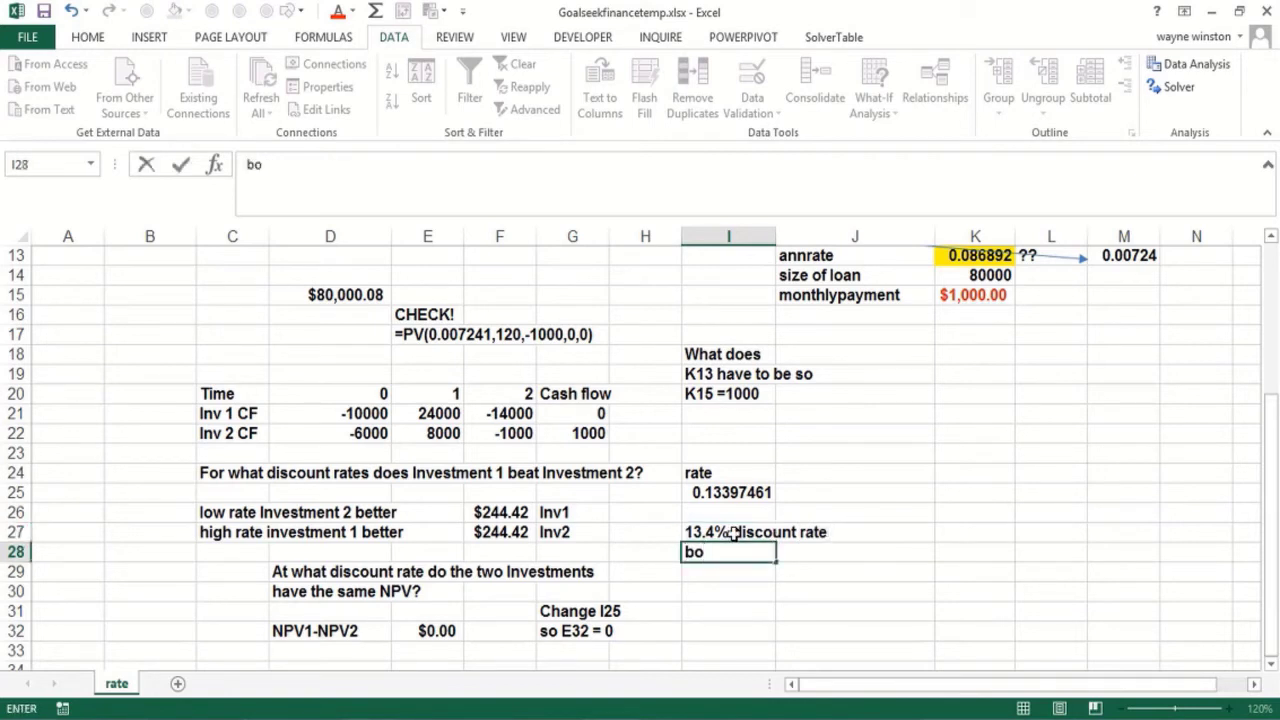
pyautogui.write('th projects ')
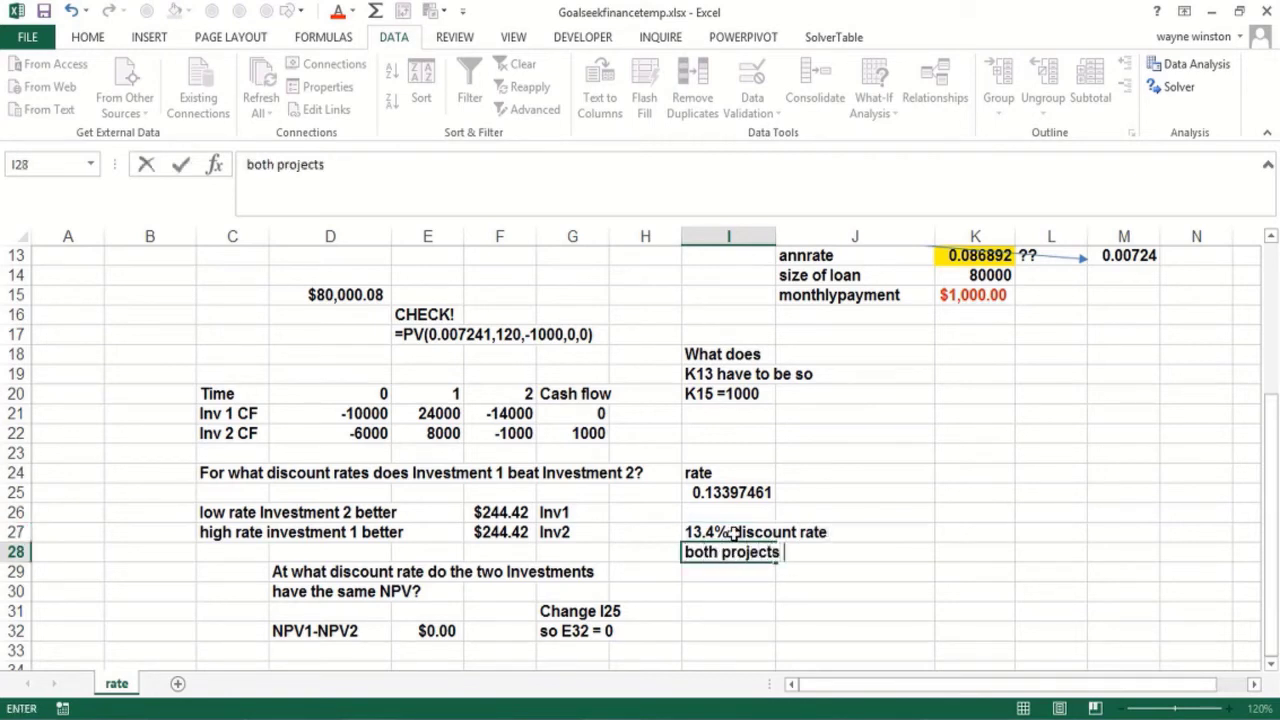
pyautogui.write('have same ')
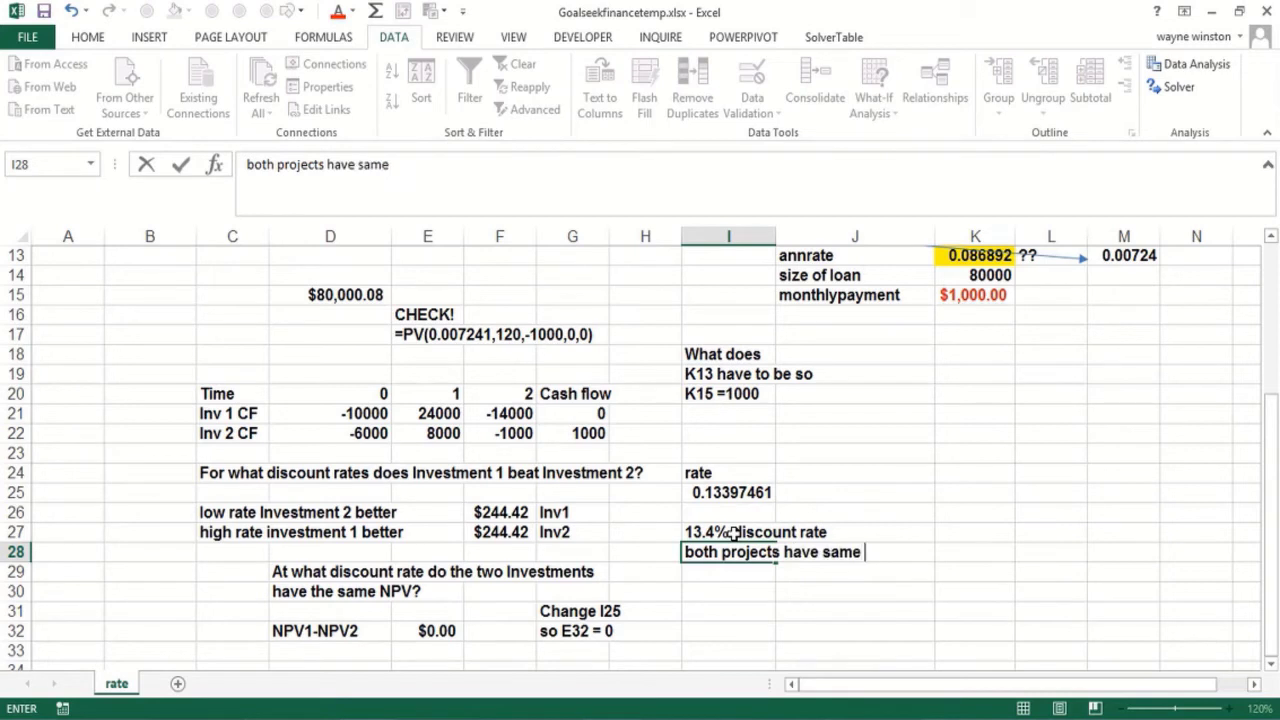
pyautogui.write('NPV')
pyautogui.hotkey('ctrl', 'Return')
pyautogui.press('Return')
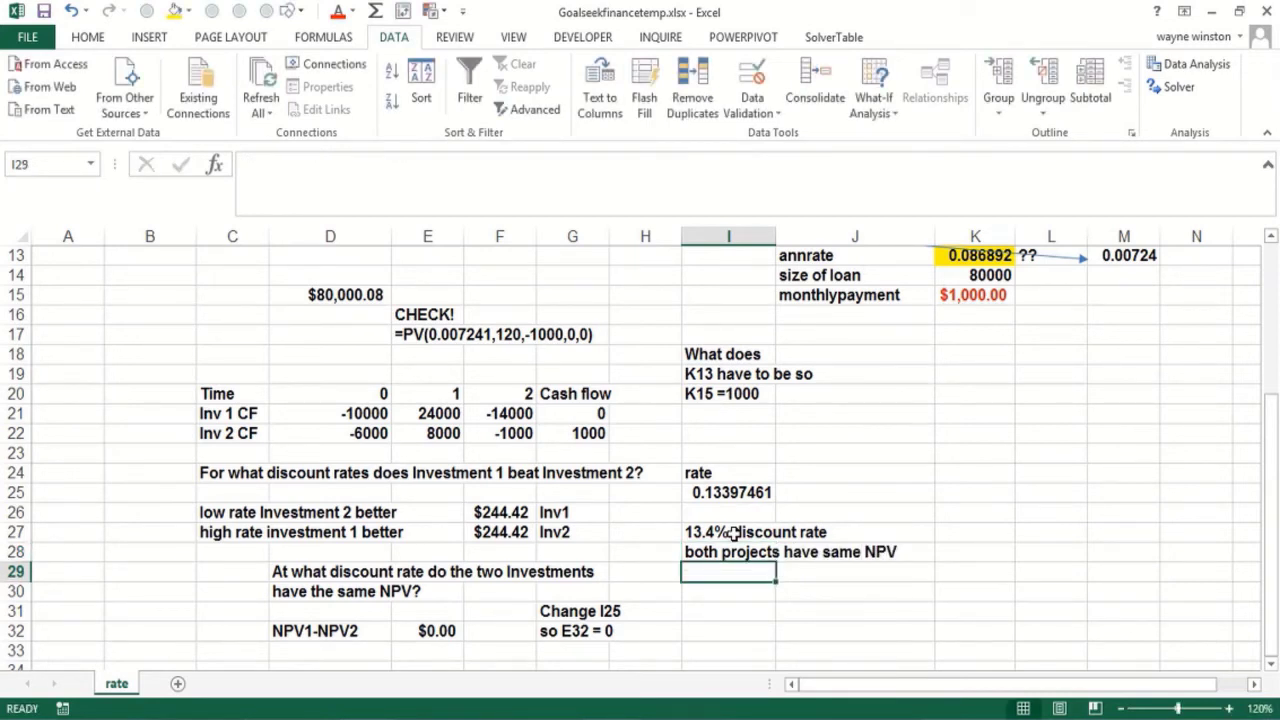
# Enter the conclusion for lower discount rates in I29 as "r<13.4% Inv 2 is better"
pyautogui.write('r<')
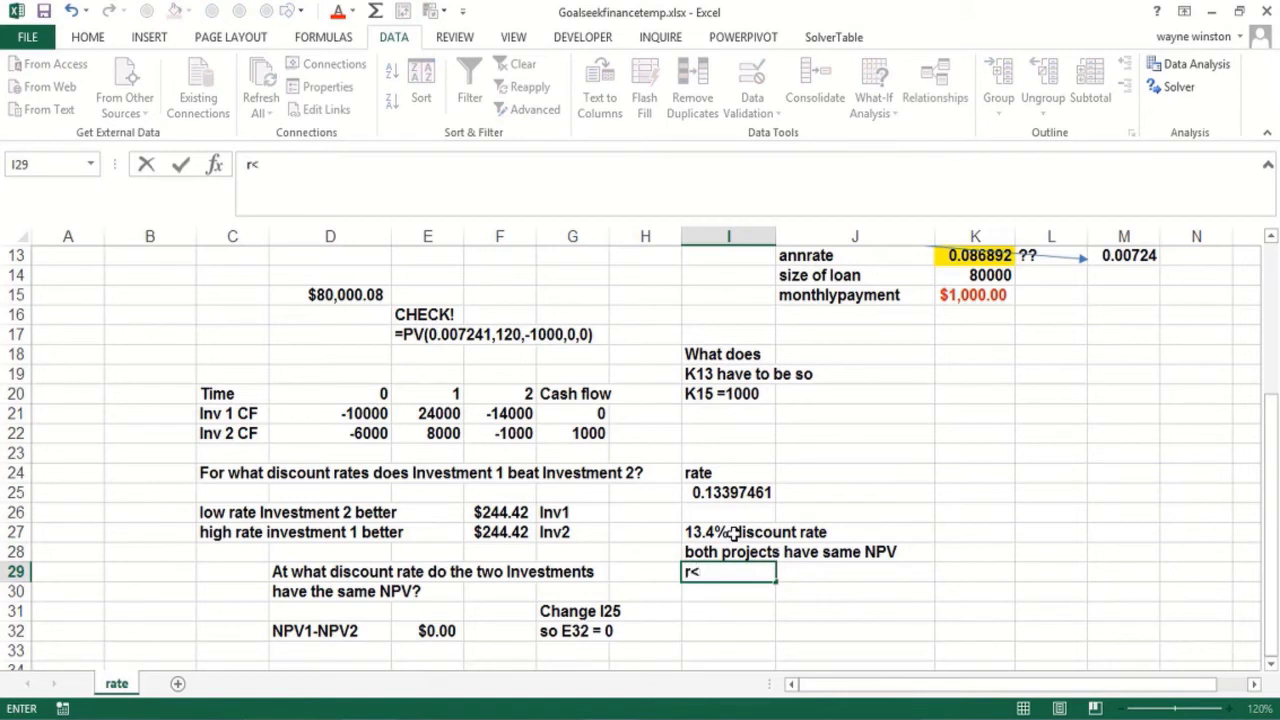
pyautogui.write('13.4% Inv 2 is ')
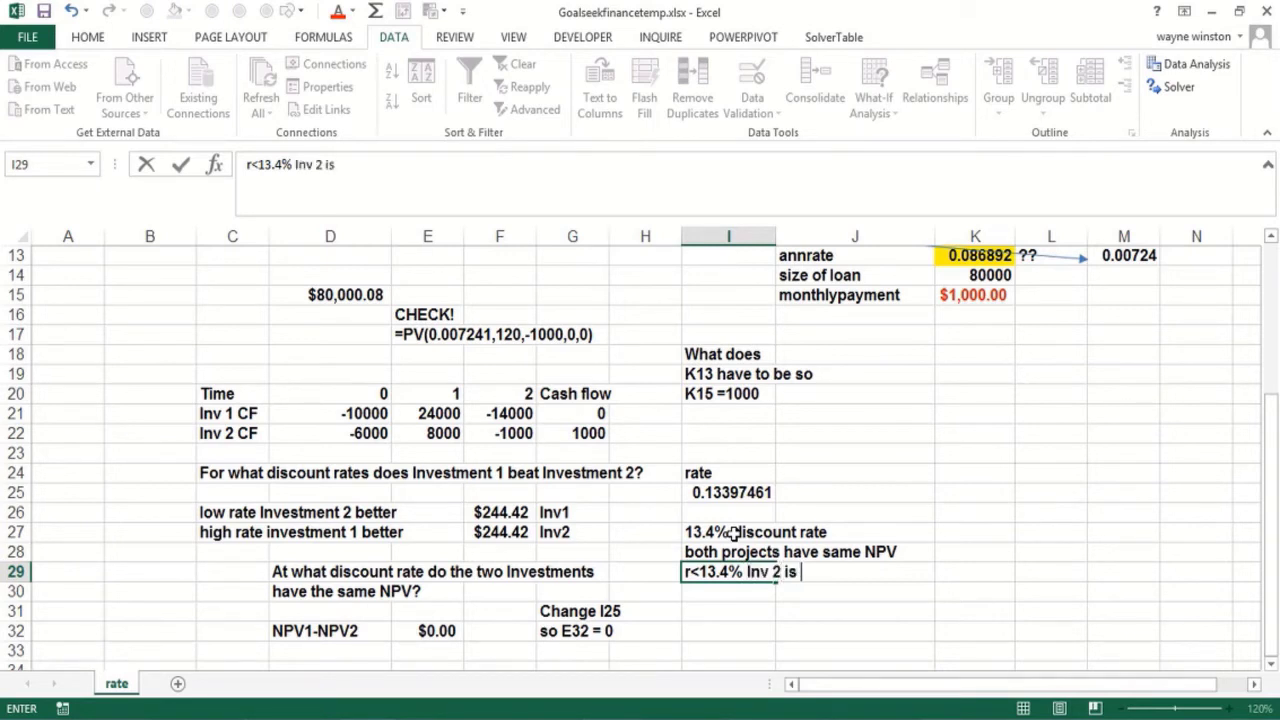
pyautogui.write('better')
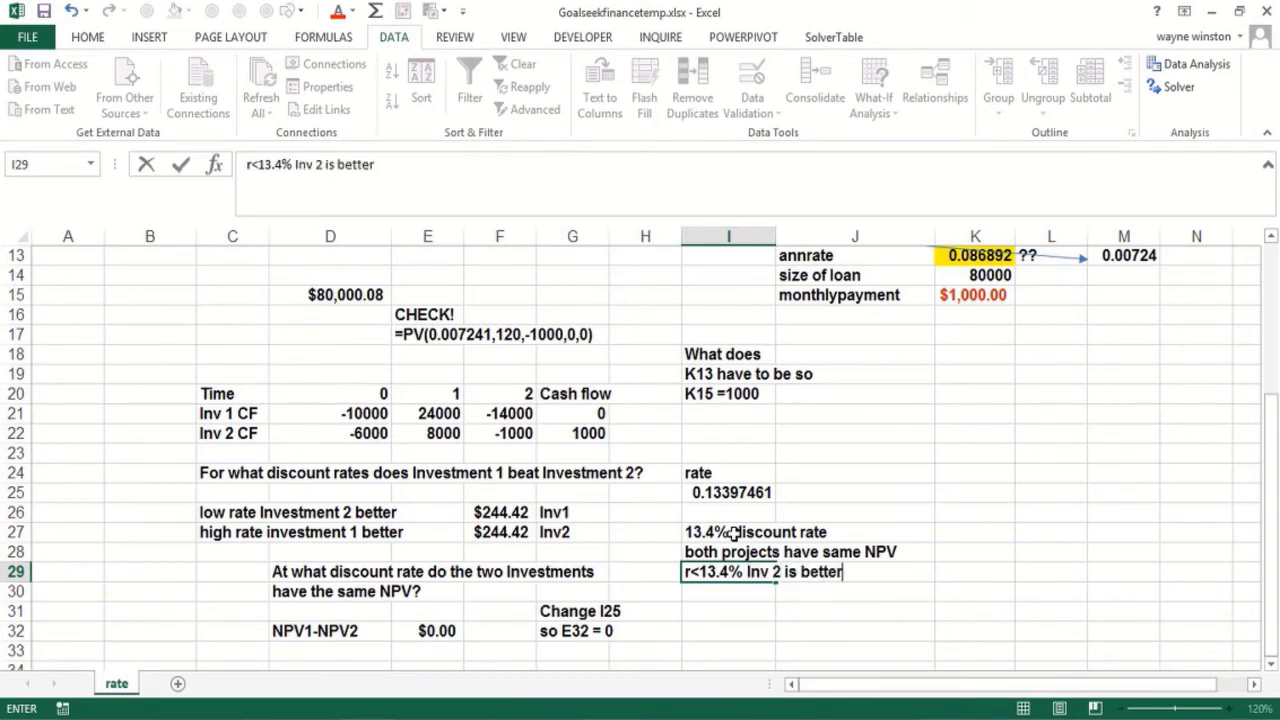
pyautogui.hotkey('ctrl', 'Return')
pyautogui.press('Down')
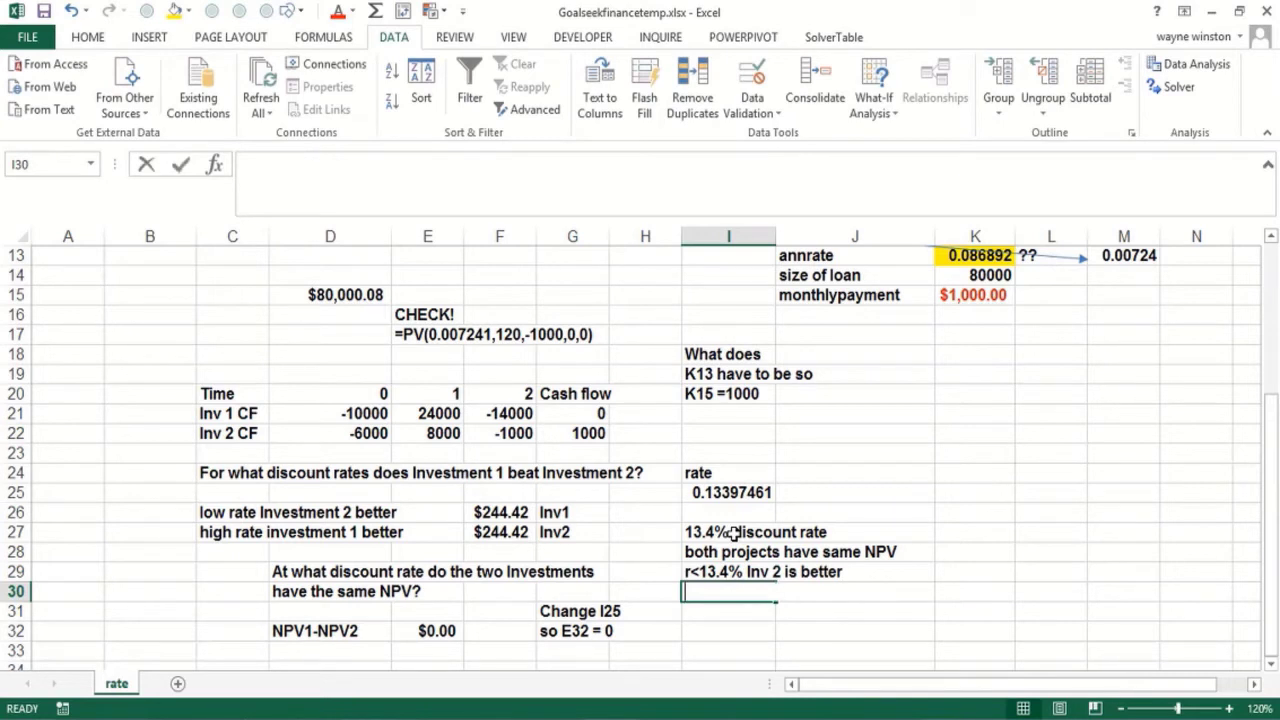
# Enter the conclusion for higher discount rates in I30 as "r>13.4% Inv 1 is better"
pyautogui.write('r>13.4')
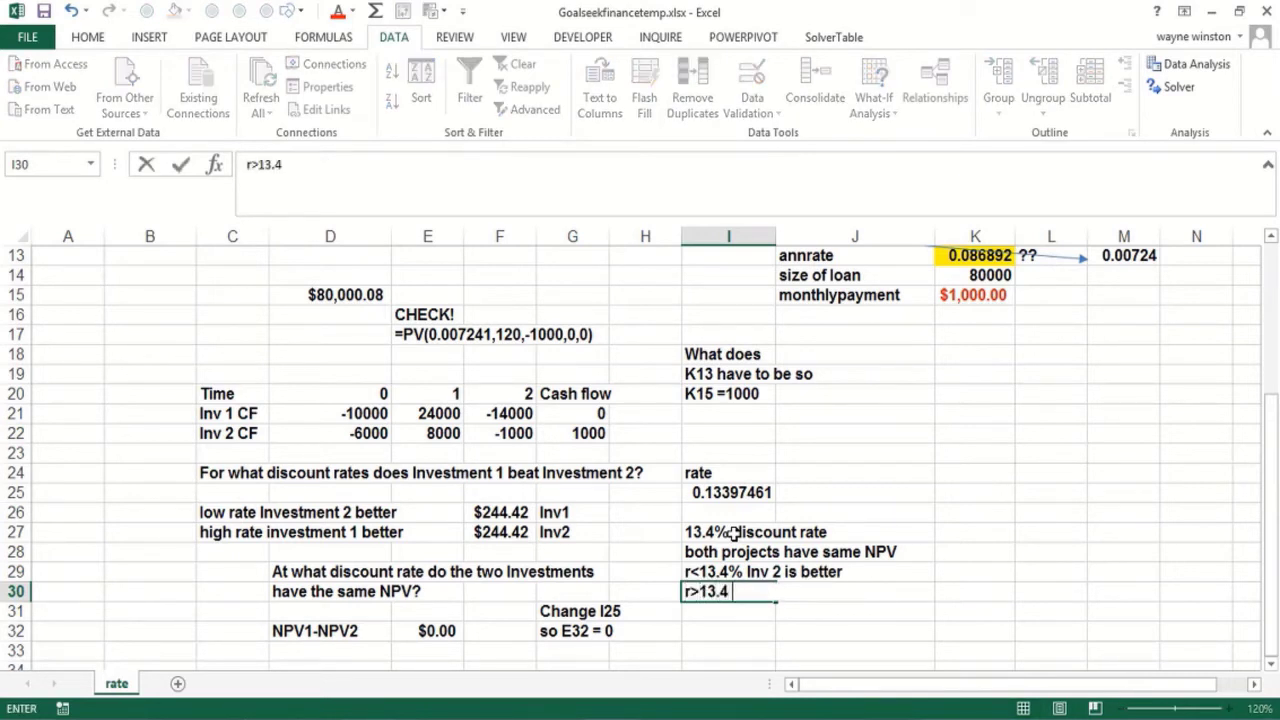
pyautogui.write(' %')
pyautogui.press('BackSpace')
pyautogui.press('BackSpace')
pyautogui.write('% Investmen')
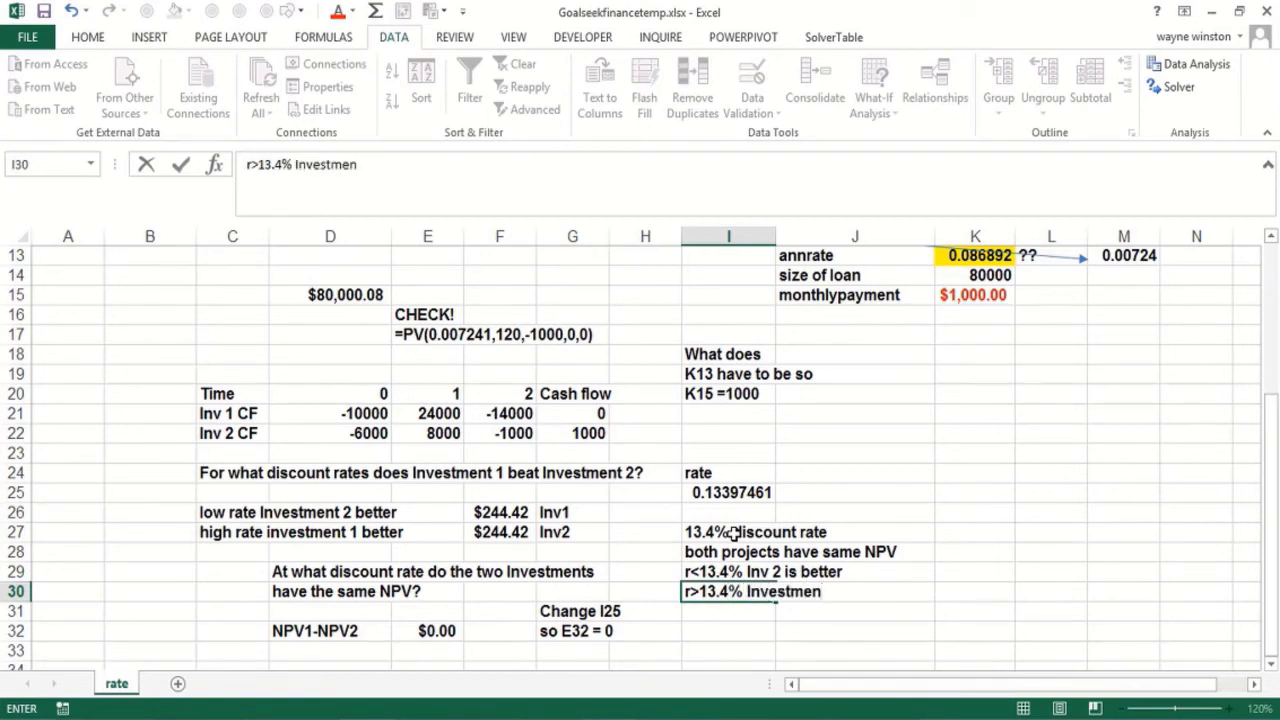
pyautogui.press('BackSpace')
pyautogui.press('BackSpace')
pyautogui.press('BackSpace')
pyautogui.press('BackSpace')
pyautogui.press('BackSpace')
pyautogui.press('BackSpace')
pyautogui.write('1 i')
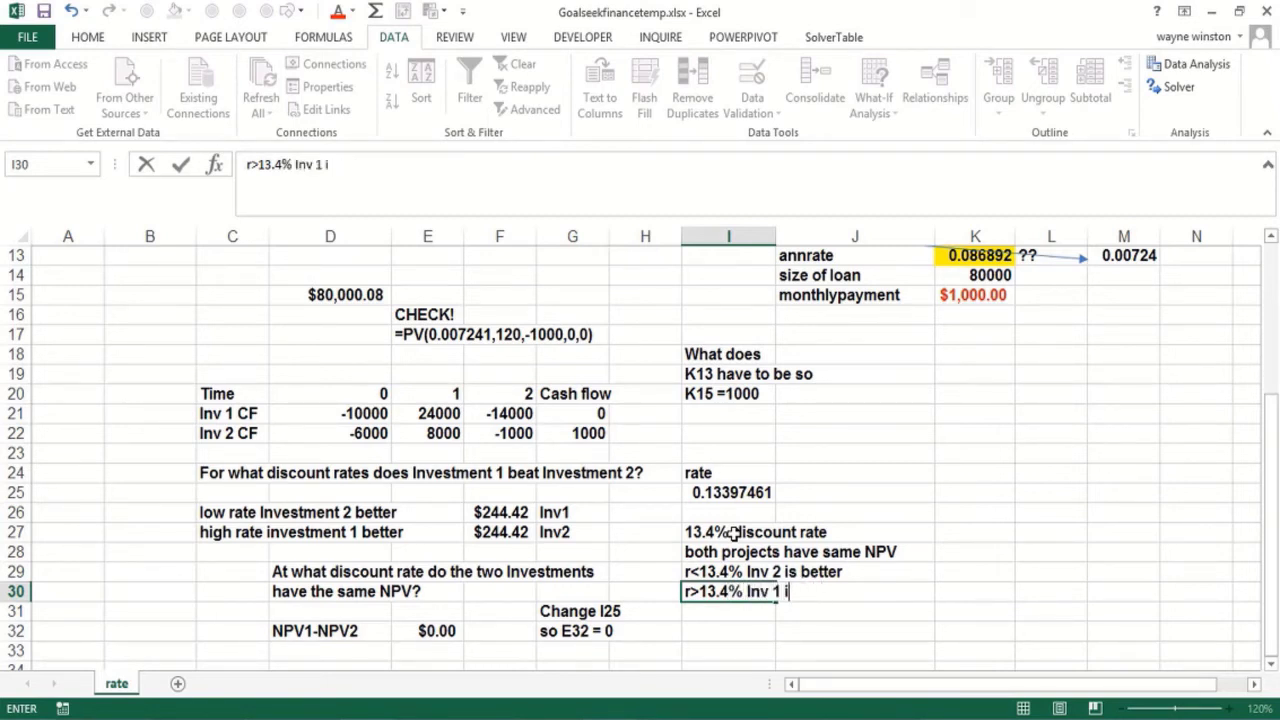
pyautogui.write('s better')
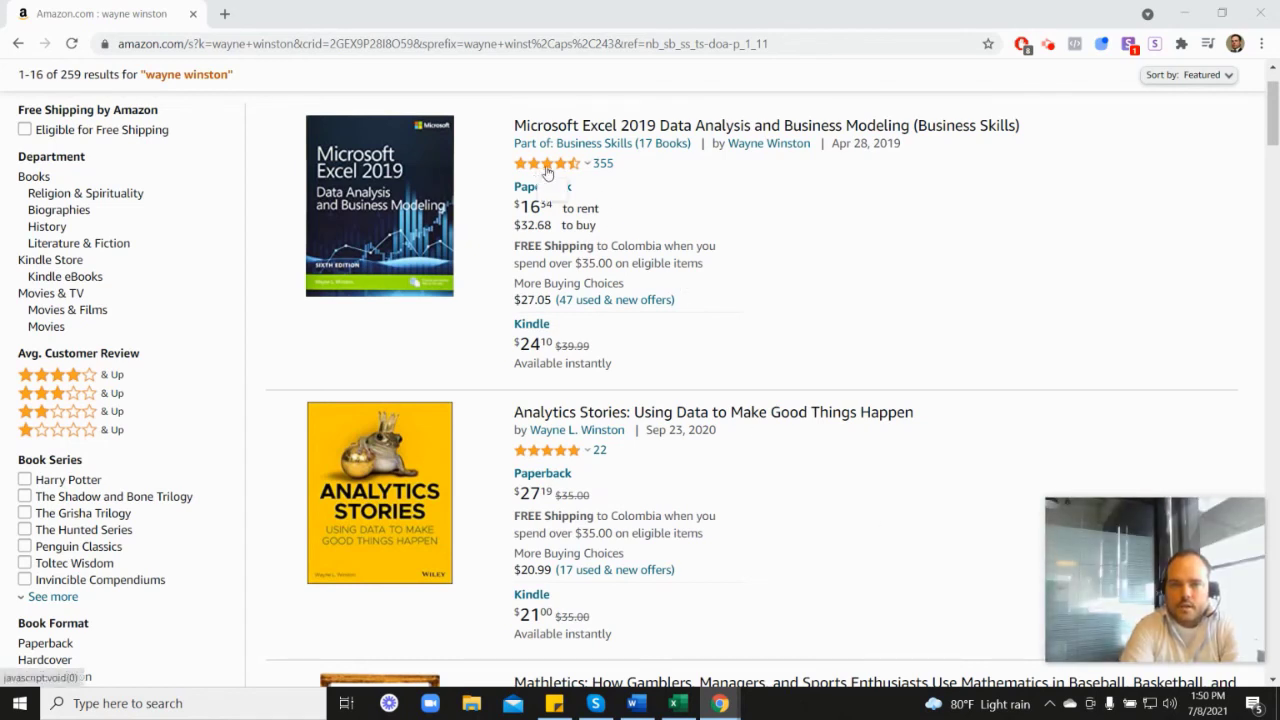
pyautogui.moveTo(549, 173)
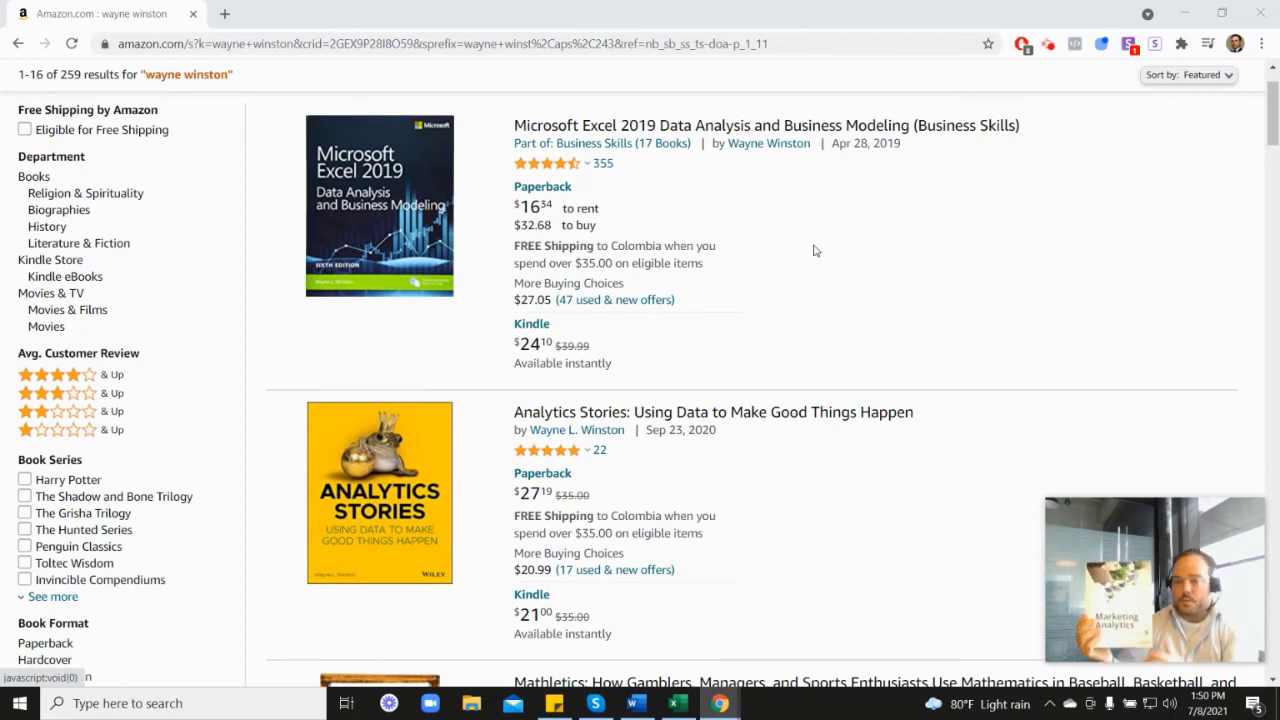
pyautogui.scroll(-7, 1165, 410)
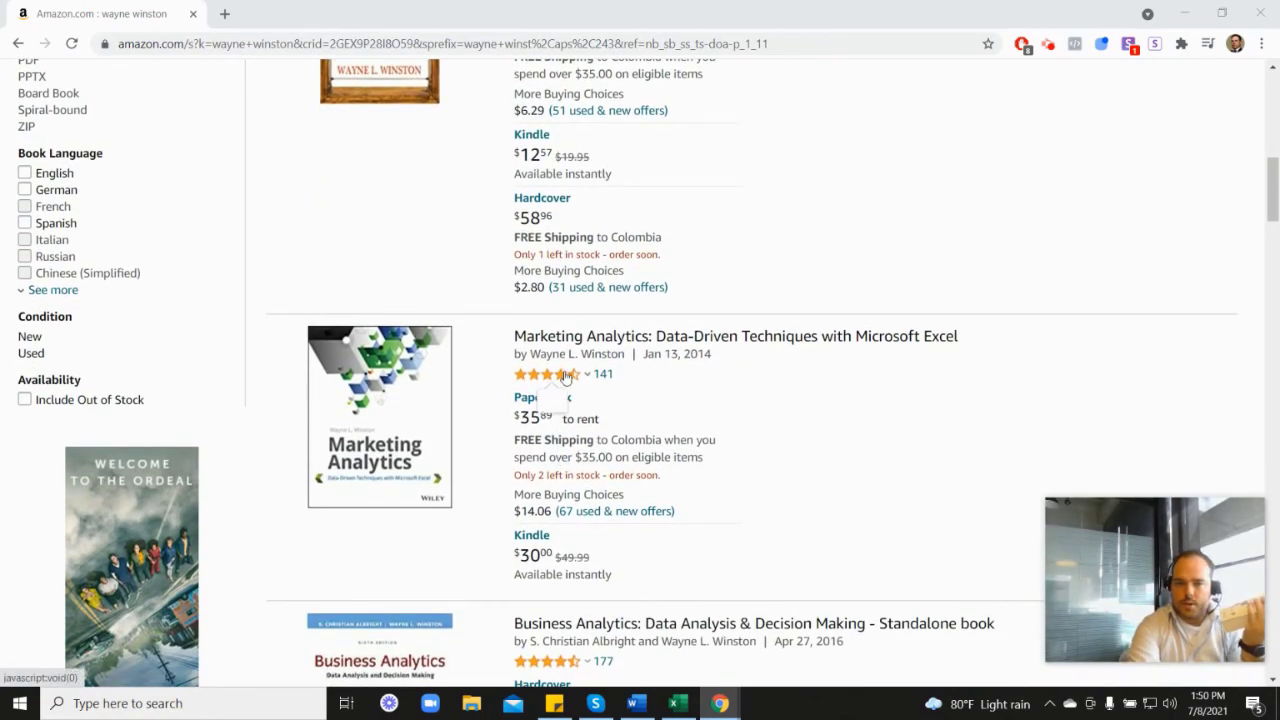
pyautogui.scroll(6, 744, 380)
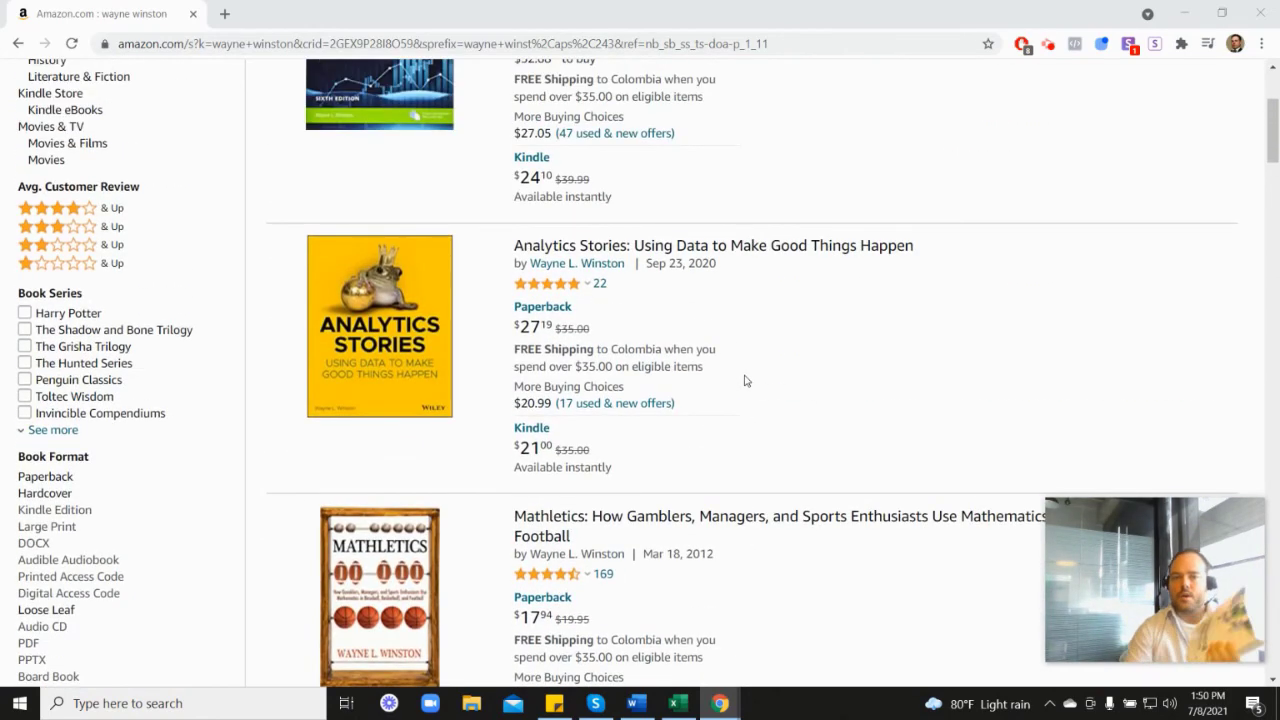